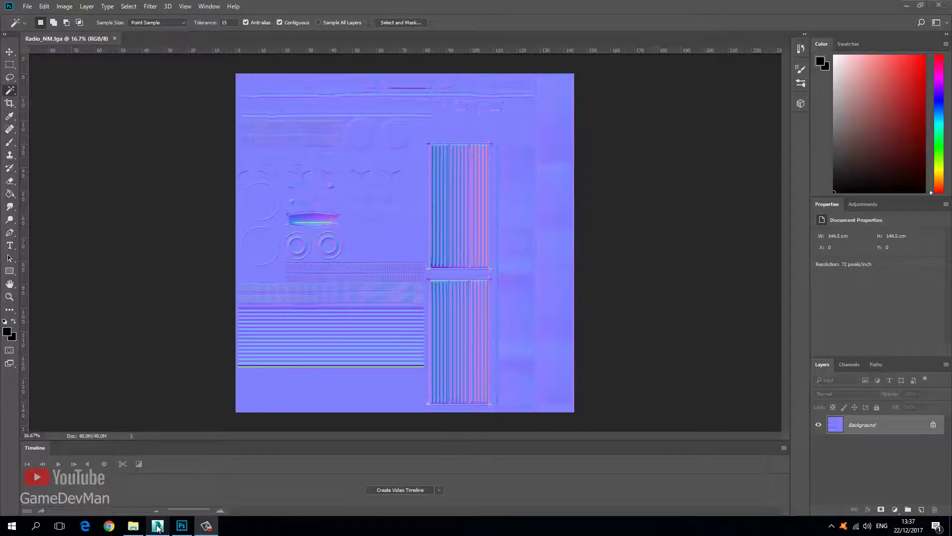
Step: Switch to 3ds Max and examine the radio model's front, sides and details from several angles
{"action": "left_click", "coordinate": [157, 526]}
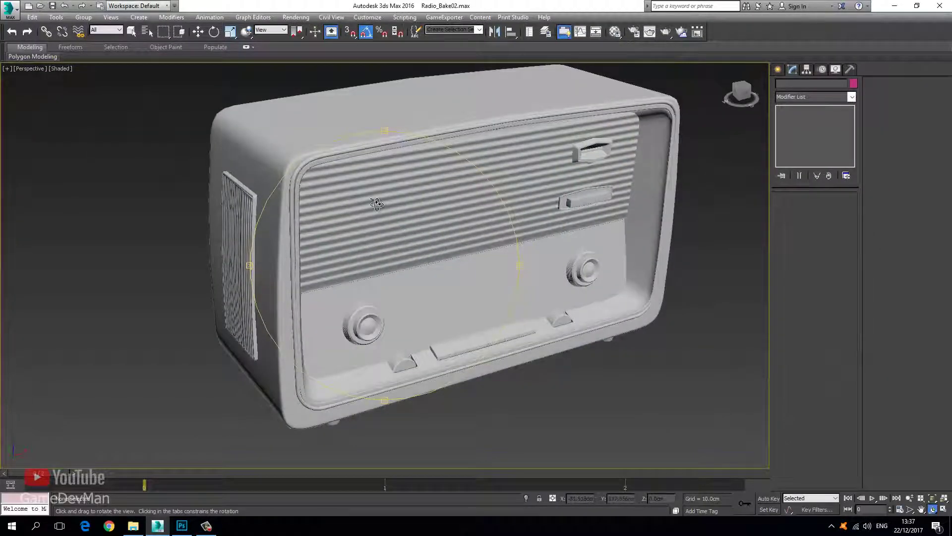
{"action": "left_click_drag", "start_coordinate": [442, 221], "coordinate": [375, 207]}
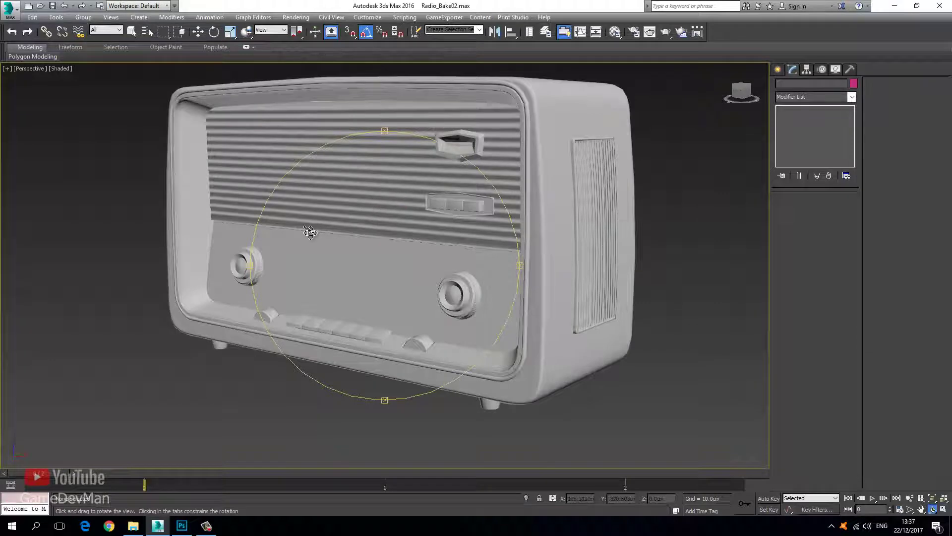
{"action": "left_click_drag", "start_coordinate": [312, 233], "coordinate": [353, 259]}
{"action": "scroll", "coordinate": [346, 263], "scroll_direction": "up", "scroll_amount": 5}
{"action": "middle_click_drag", "start_coordinate": [364, 278], "coordinate": [317, 213]}
{"action": "scroll", "coordinate": [367, 267], "scroll_direction": "up", "scroll_amount": 5}
{"action": "middle_click_drag", "start_coordinate": [405, 271], "coordinate": [305, 233]}
{"action": "scroll", "coordinate": [350, 243], "scroll_direction": "down", "scroll_amount": 10}
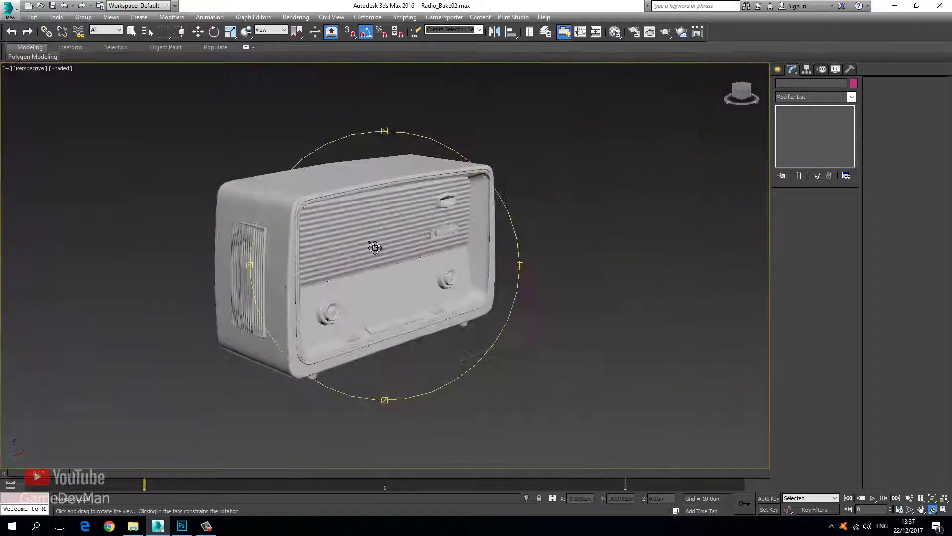
{"action": "mouse_move", "coordinate": [395, 248]}
{"action": "left_mouse_down"}
{"action": "mouse_move", "coordinate": [315, 248]}
{"action": "mouse_move", "coordinate": [385, 246]}
{"action": "left_mouse_up"}
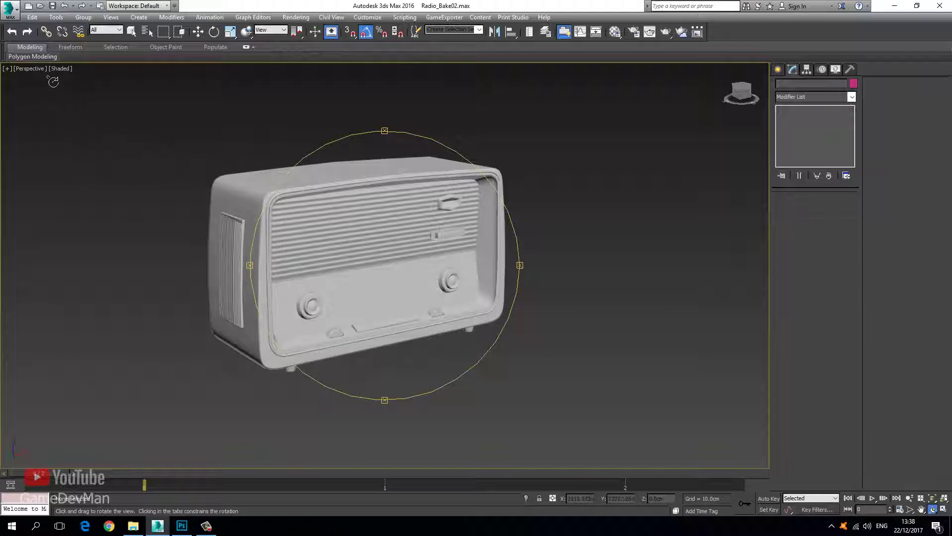
Step: Check the maximum texture map resolution in the viewport configuration's display performance settings, then close them without applying
{"action": "left_click", "coordinate": [37, 70]}
{"action": "left_click", "coordinate": [65, 74]}
{"action": "left_click", "coordinate": [93, 254]}
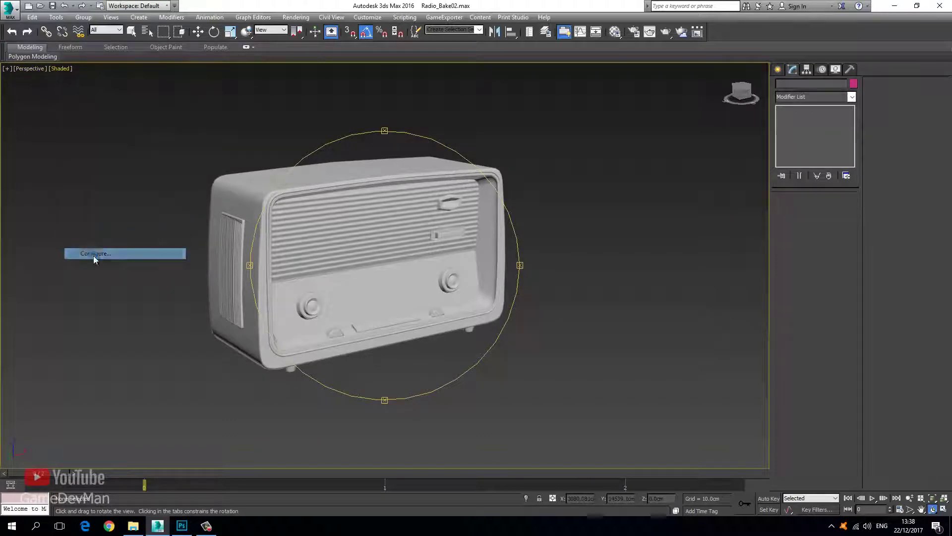
{"action": "left_click_drag", "start_coordinate": [455, 136], "coordinate": [437, 159]}
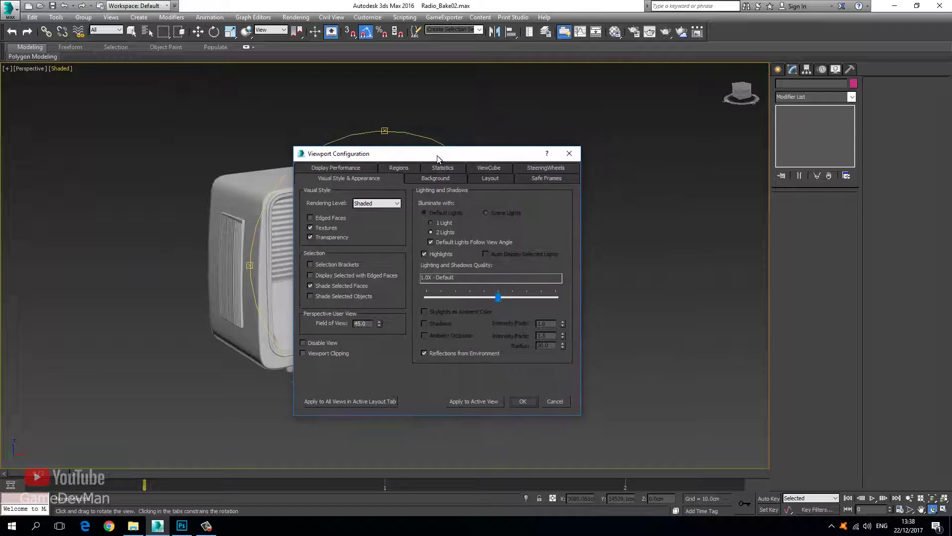
{"action": "left_click", "coordinate": [330, 169]}
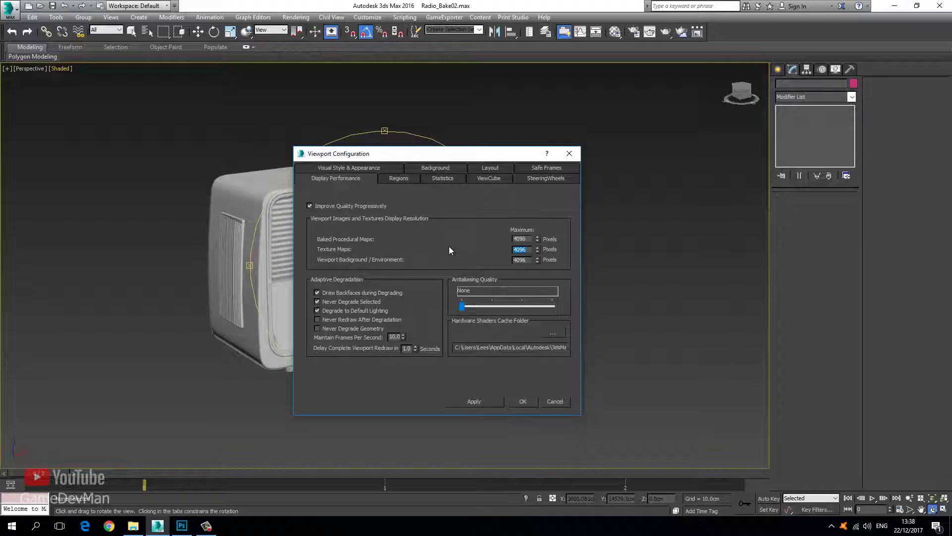
{"action": "left_click", "coordinate": [569, 153]}
{"action": "mouse_move", "coordinate": [403, 225]}
{"action": "left_mouse_down"}
{"action": "mouse_move", "coordinate": [304, 221]}
{"action": "mouse_move", "coordinate": [420, 223]}
{"action": "left_mouse_up"}
{"action": "left_click_drag", "start_coordinate": [331, 258], "coordinate": [419, 253]}
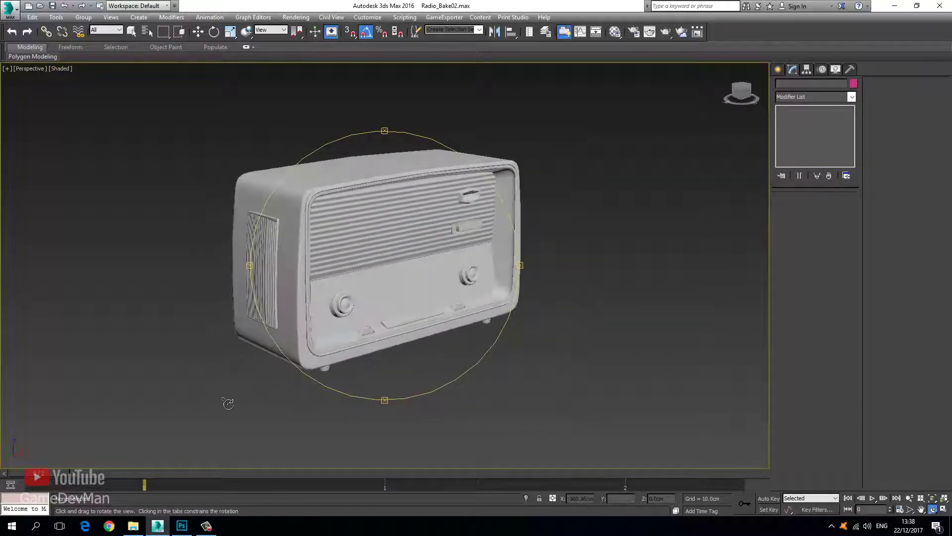
Step: Switch to Photoshop and examine the upper pair of finely ribbed strips in the Radio_NM.tga normal map
{"action": "left_click", "coordinate": [183, 525]}
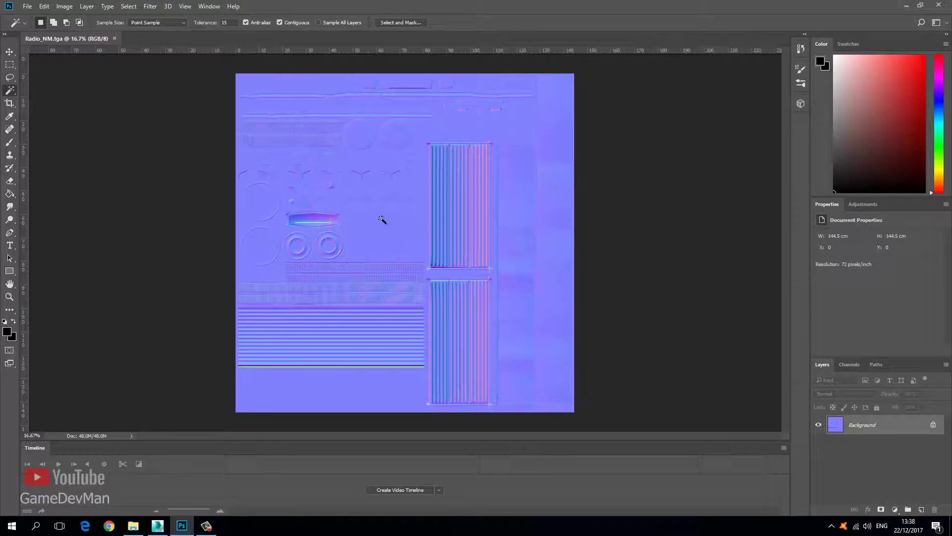
{"action": "key", "text": "ctrl+plus"}
{"action": "key", "text": "ctrl+plus"}
{"action": "key", "text": "ctrl+plus"}
{"action": "key", "text": "ctrl+plus"}
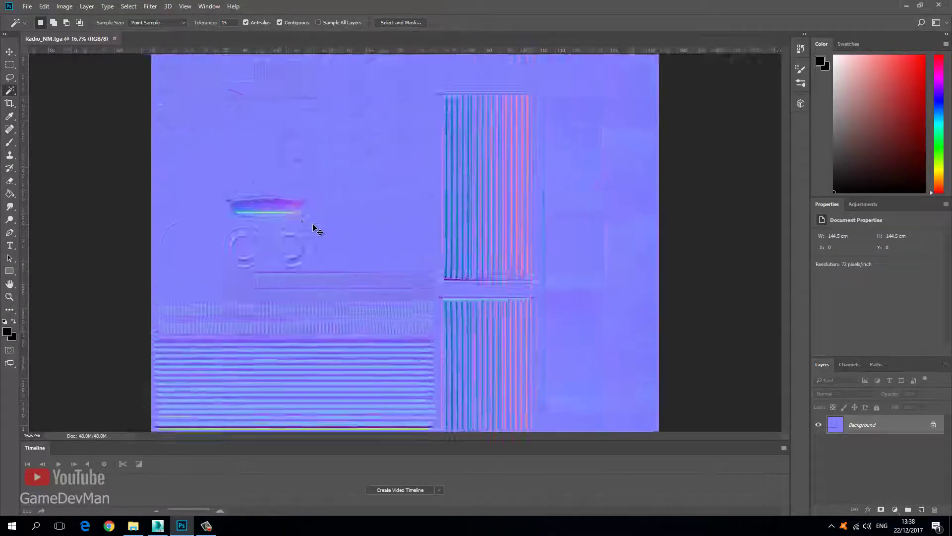
{"action": "left_click_drag", "start_coordinate": [294, 199], "coordinate": [366, 364]}
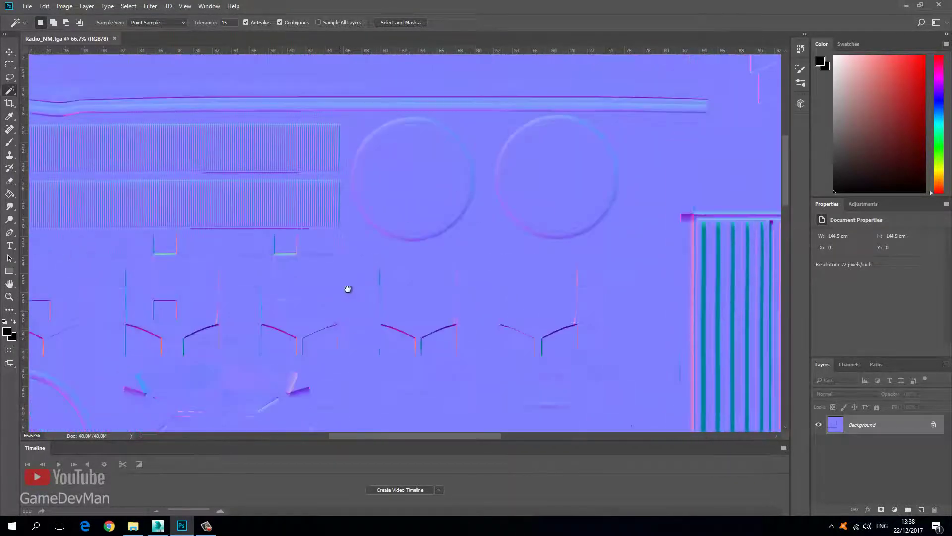
{"action": "left_click_drag", "start_coordinate": [285, 99], "coordinate": [418, 183]}
{"action": "key", "text": "ctrl+plus"}
{"action": "key", "text": "ctrl+plus"}
{"action": "key", "text": "ctrl+plus"}
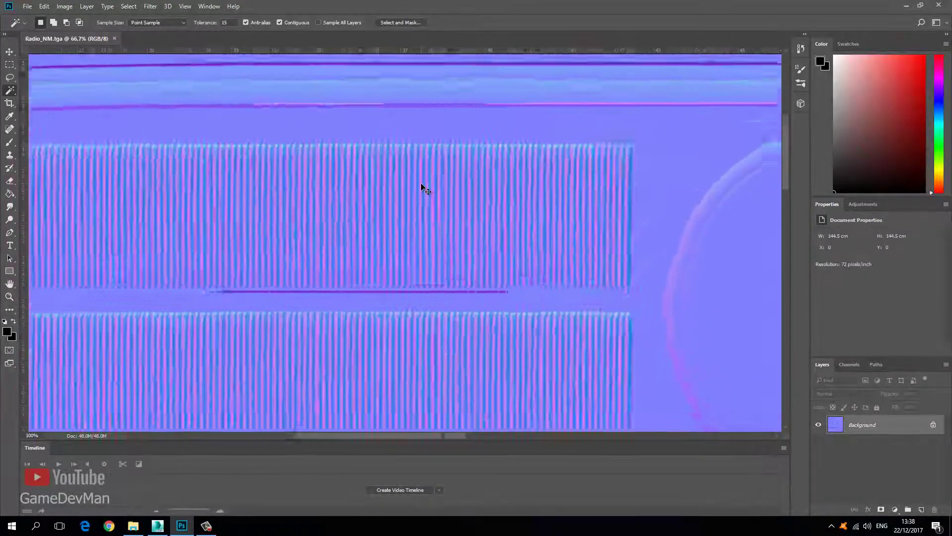
{"action": "left_click_drag", "start_coordinate": [475, 183], "coordinate": [399, 200]}
{"action": "key", "text": "ctrl+plus"}
{"action": "key", "text": "ctrl+plus"}
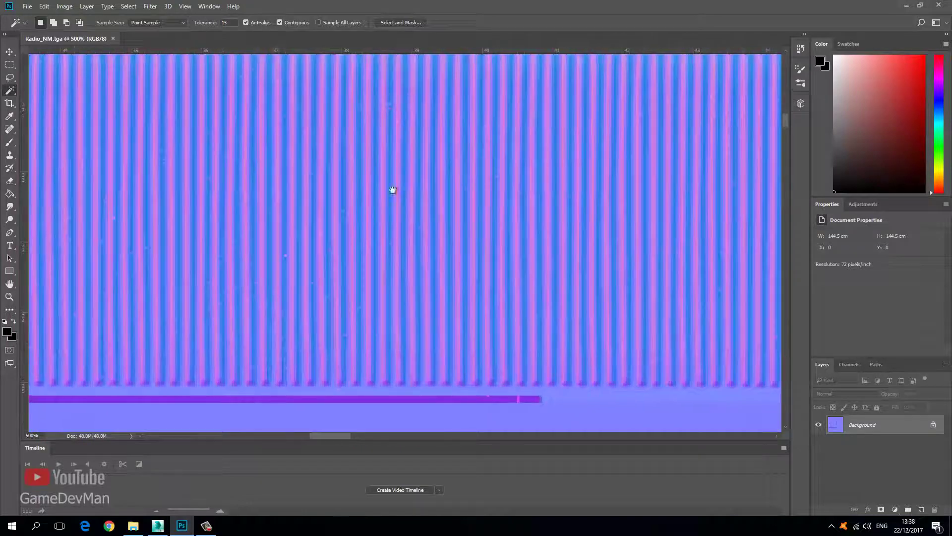
{"action": "left_click_drag", "start_coordinate": [474, 191], "coordinate": [351, 227]}
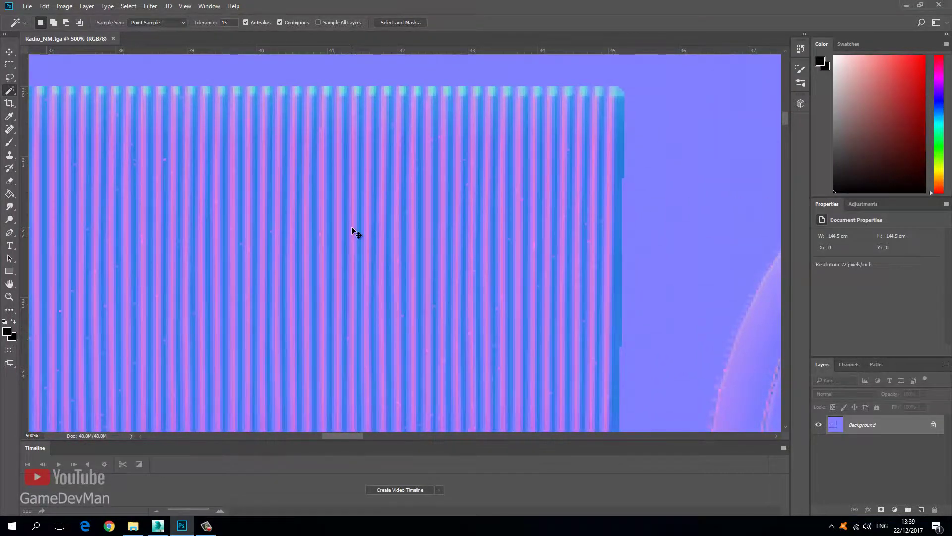
Step: Inspect the upper ribbed strip at pixel level along its length, checking for stray pixels
{"action": "key", "text": "ctrl+plus"}
{"action": "key", "text": "ctrl+plus"}
{"action": "key", "text": "ctrl+plus"}
{"action": "key", "text": "ctrl+plus"}
{"action": "key", "text": "ctrl+minus"}
{"action": "key", "text": "ctrl+minus"}
{"action": "key", "text": "ctrl+minus"}
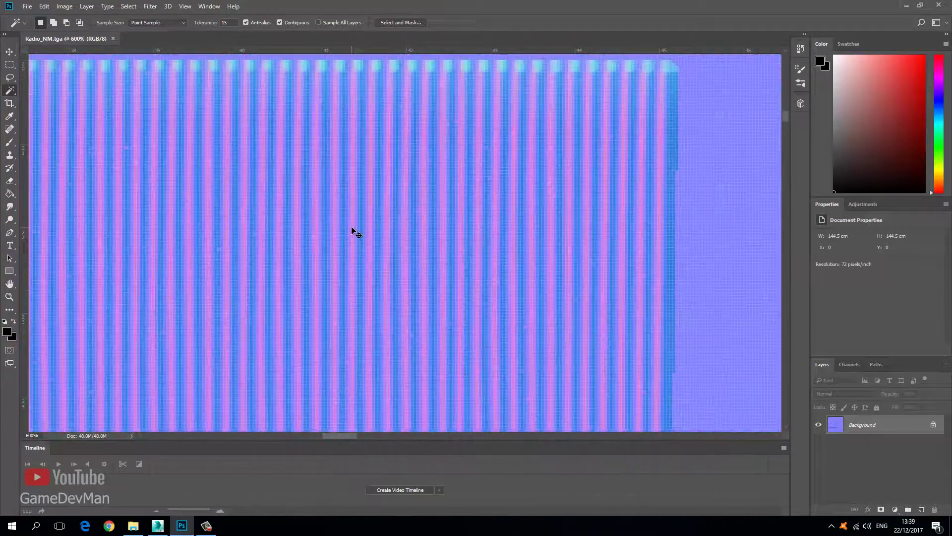
{"action": "left_click_drag", "start_coordinate": [277, 230], "coordinate": [605, 193]}
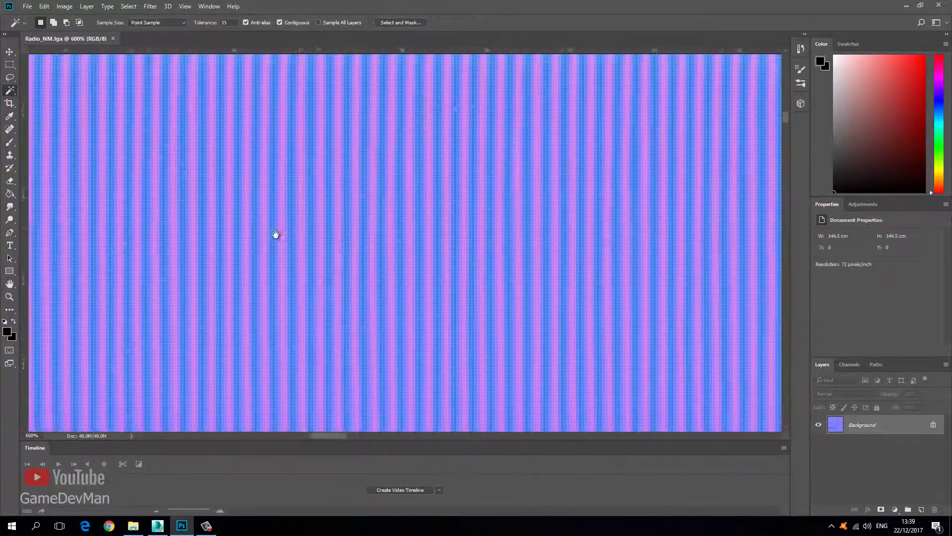
{"action": "left_click_drag", "start_coordinate": [238, 238], "coordinate": [491, 202]}
{"action": "left_click_drag", "start_coordinate": [338, 199], "coordinate": [345, 240]}
{"action": "key", "text": "ctrl+plus"}
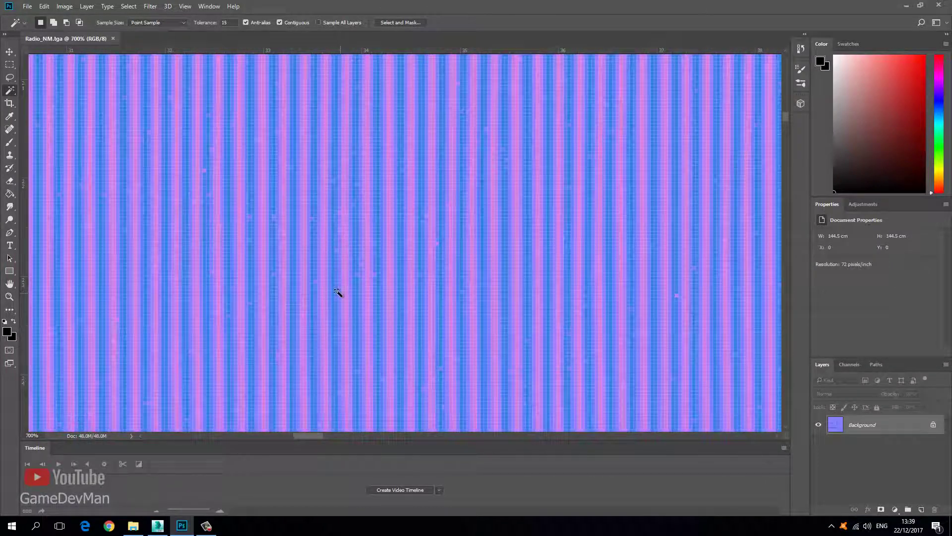
{"action": "key", "text": "ctrl+minus"}
{"action": "key", "text": "ctrl+minus"}
{"action": "key", "text": "ctrl+minus"}
{"action": "key", "text": "ctrl+minus"}
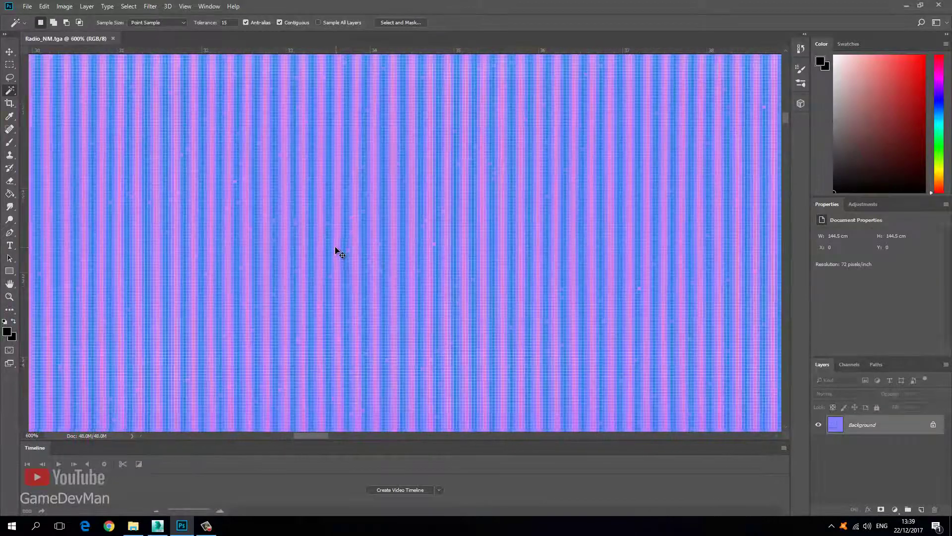
{"action": "key", "text": "ctrl+minus"}
{"action": "key", "text": "ctrl+minus"}
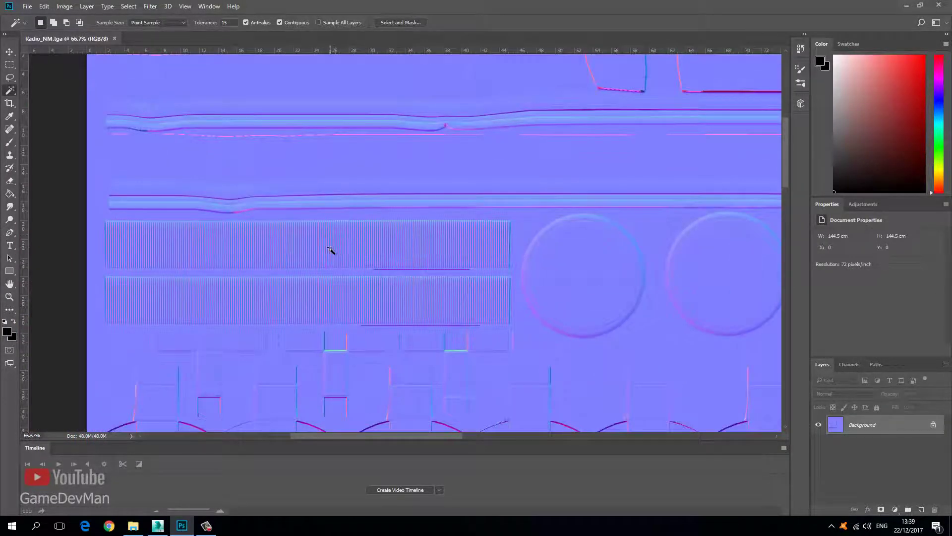
Step: Examine the ribbed strips above the horizontal grille and the islands around the normal map's upper right corner
{"action": "left_click_drag", "start_coordinate": [515, 216], "coordinate": [350, 171]}
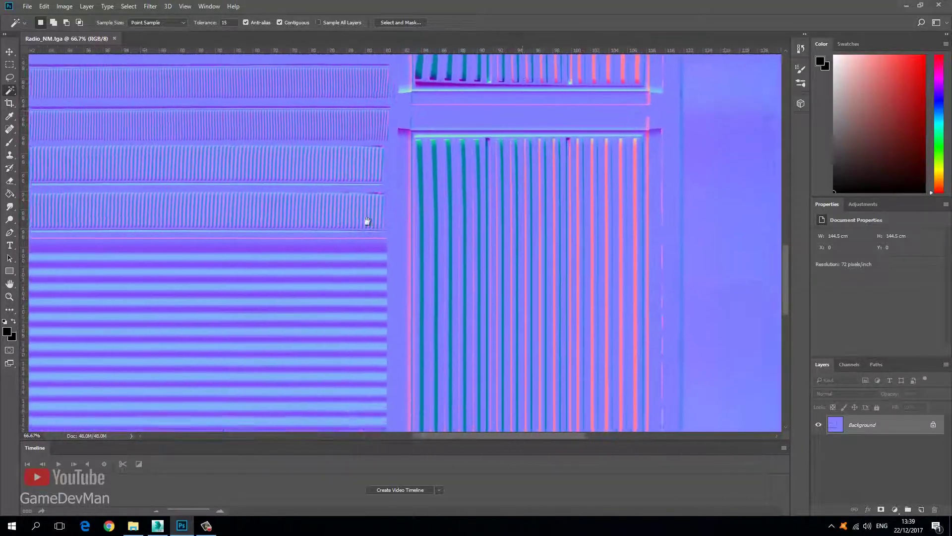
{"action": "left_click_drag", "start_coordinate": [367, 221], "coordinate": [367, 247]}
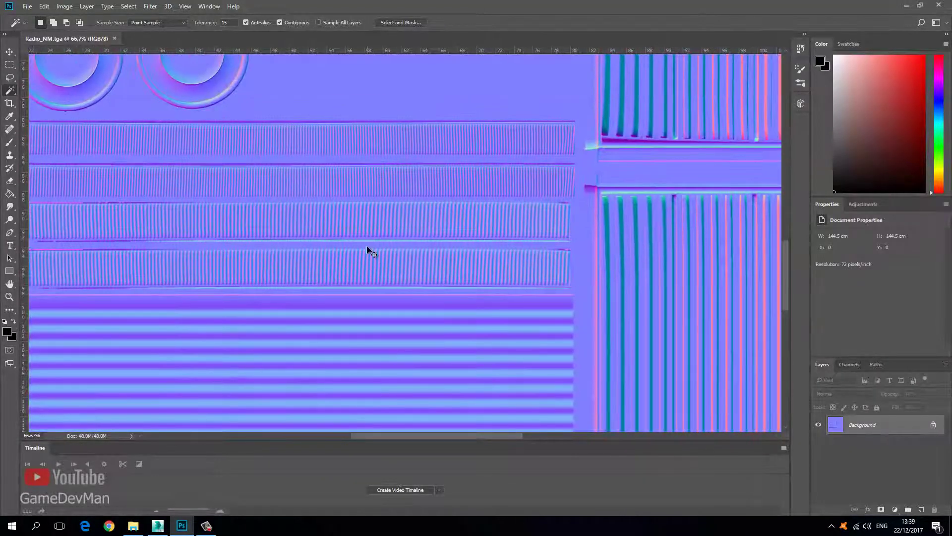
{"action": "key", "text": "ctrl+plus"}
{"action": "key", "text": "ctrl+plus"}
{"action": "key", "text": "ctrl+plus"}
{"action": "left_click_drag", "start_coordinate": [614, 279], "coordinate": [694, 166]}
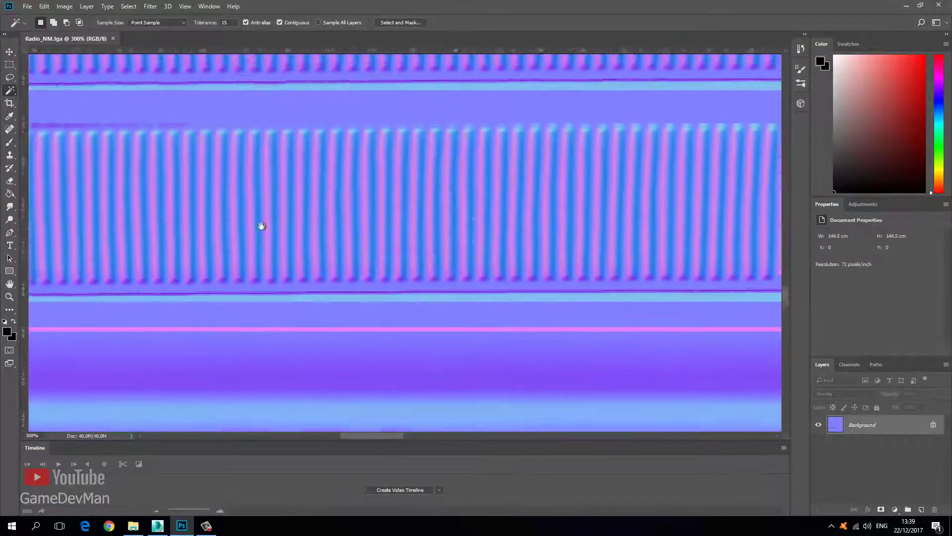
{"action": "left_click_drag", "start_coordinate": [260, 225], "coordinate": [417, 230]}
{"action": "left_click_drag", "start_coordinate": [284, 230], "coordinate": [521, 227]}
{"action": "mouse_move", "coordinate": [296, 251]}
{"action": "left_mouse_down"}
{"action": "mouse_move", "coordinate": [447, 245]}
{"action": "mouse_move", "coordinate": [364, 265]}
{"action": "mouse_move", "coordinate": [565, 198]}
{"action": "mouse_move", "coordinate": [463, 263]}
{"action": "mouse_move", "coordinate": [469, 239]}
{"action": "mouse_move", "coordinate": [317, 325]}
{"action": "left_mouse_up"}
{"action": "scroll", "coordinate": [470, 239], "scroll_direction": "down", "scroll_amount": 5, "text": "alt"}
{"action": "mouse_move", "coordinate": [644, 158]}
{"action": "left_mouse_down"}
{"action": "mouse_move", "coordinate": [510, 240]}
{"action": "mouse_move", "coordinate": [501, 357]}
{"action": "left_mouse_up"}
{"action": "mouse_move", "coordinate": [362, 104]}
{"action": "left_mouse_down"}
{"action": "mouse_move", "coordinate": [404, 230]}
{"action": "mouse_move", "coordinate": [447, 216]}
{"action": "left_mouse_up"}
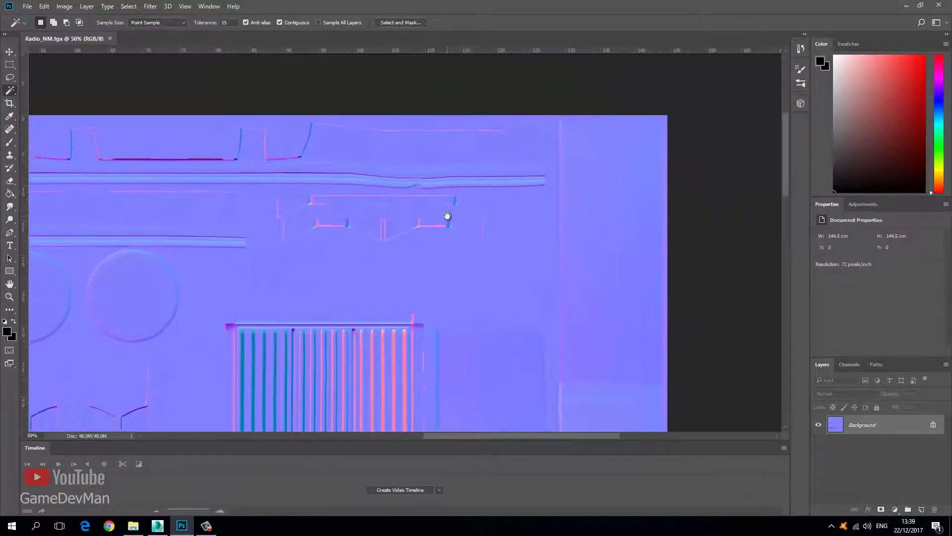
Step: Switch to 3ds Max and examine the upper front emblem's frame corner with and without edged faces
{"action": "key", "text": "alt+Tab"}
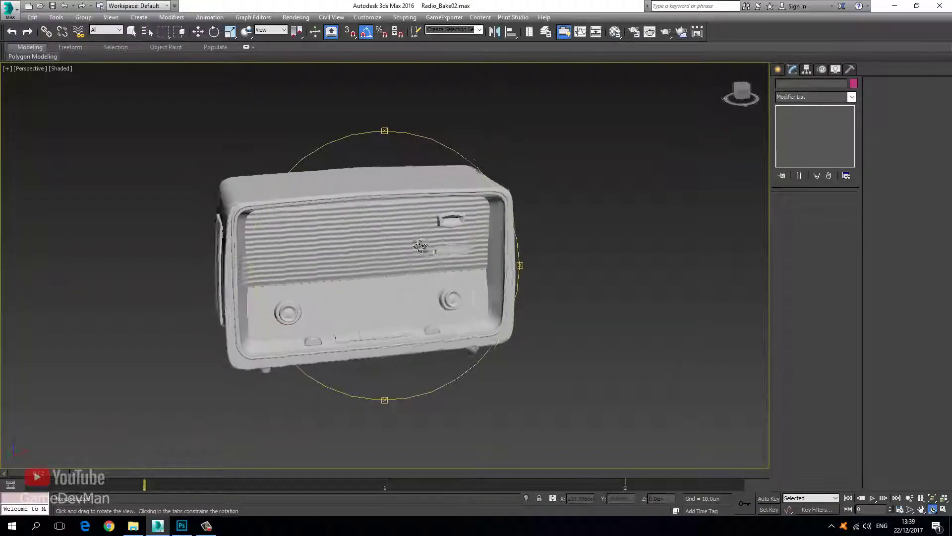
{"action": "scroll", "coordinate": [392, 229], "scroll_direction": "up", "scroll_amount": 10}
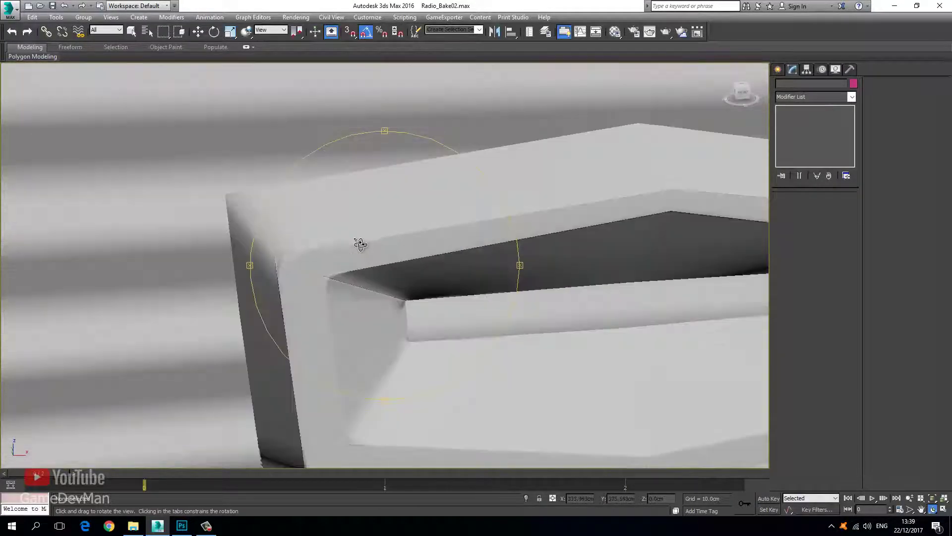
{"action": "left_click_drag", "start_coordinate": [360, 244], "coordinate": [297, 251]}
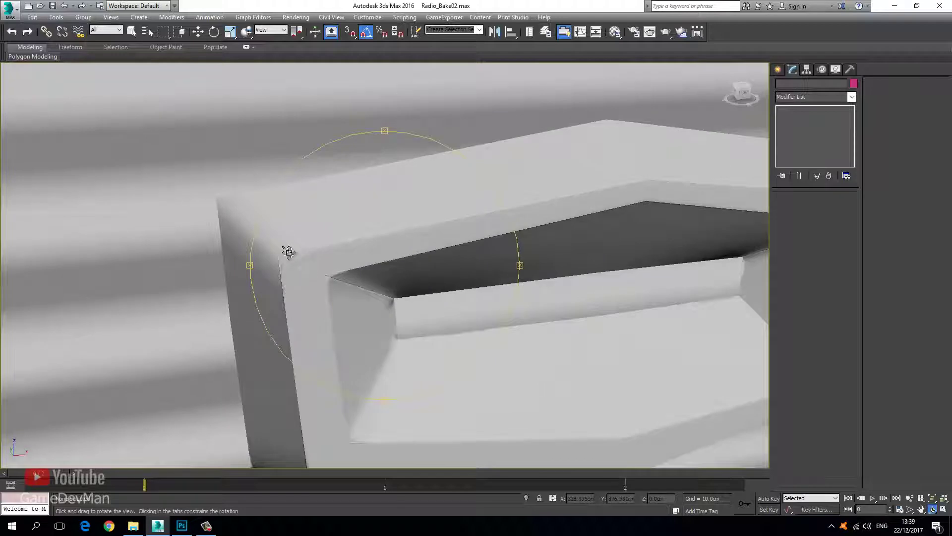
{"action": "key", "text": "F4"}
{"action": "key", "text": "F4"}
{"action": "key", "text": "F4"}
{"action": "key", "text": "F4"}
Step: Add an Unwrap UVW modifier to the radio model and open its UV editor
{"action": "key", "text": "w"}
{"action": "left_click", "coordinate": [287, 234]}
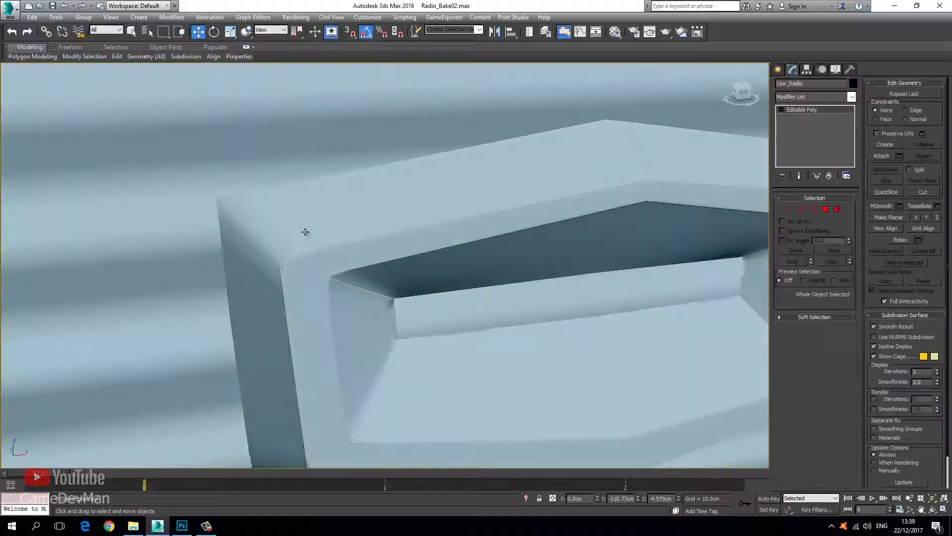
{"action": "left_click", "coordinate": [814, 97]}
{"action": "key", "text": "u"}
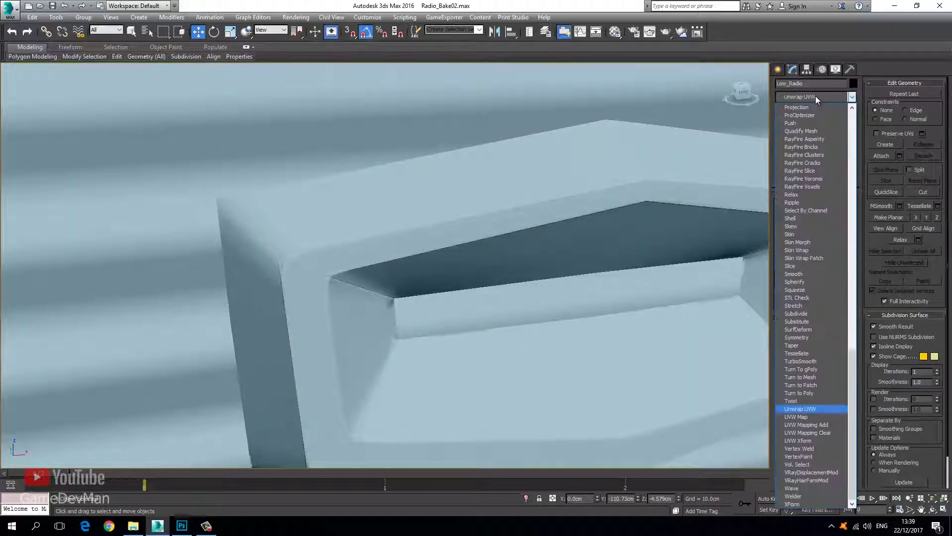
{"action": "key", "text": "Return"}
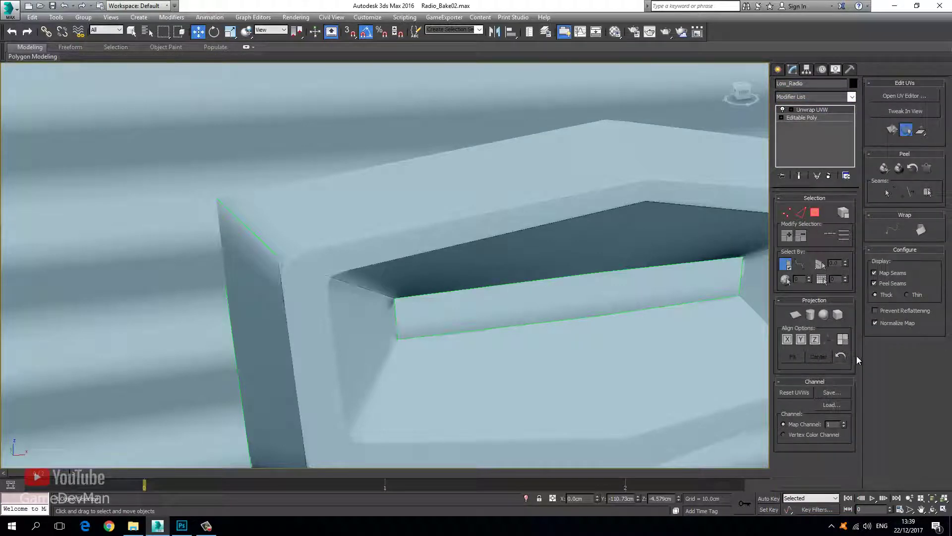
{"action": "left_click", "coordinate": [916, 97]}
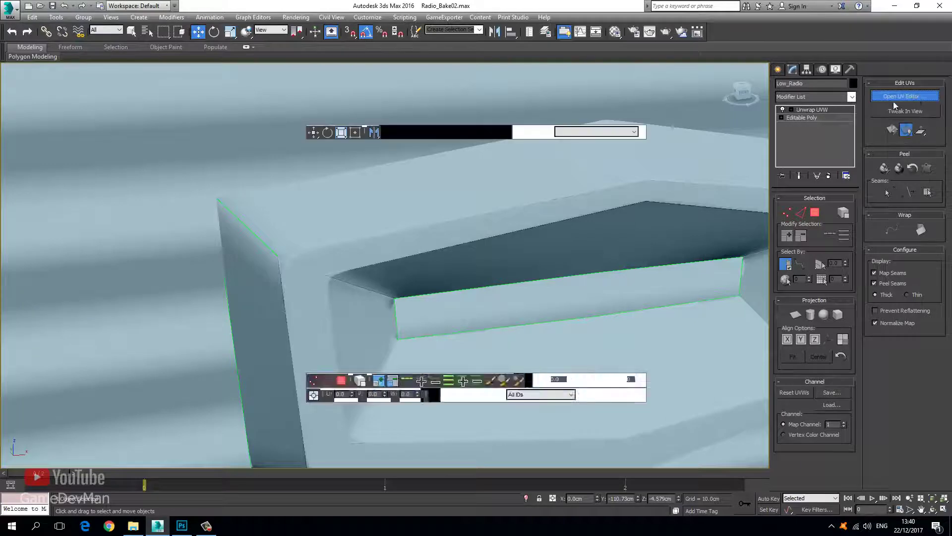
Step: Select the top and side faces at the emblem frame's corner, locate their UV islands, then close the editor and leave face selection
{"action": "middle_click_drag", "start_coordinate": [471, 224], "coordinate": [512, 222]}
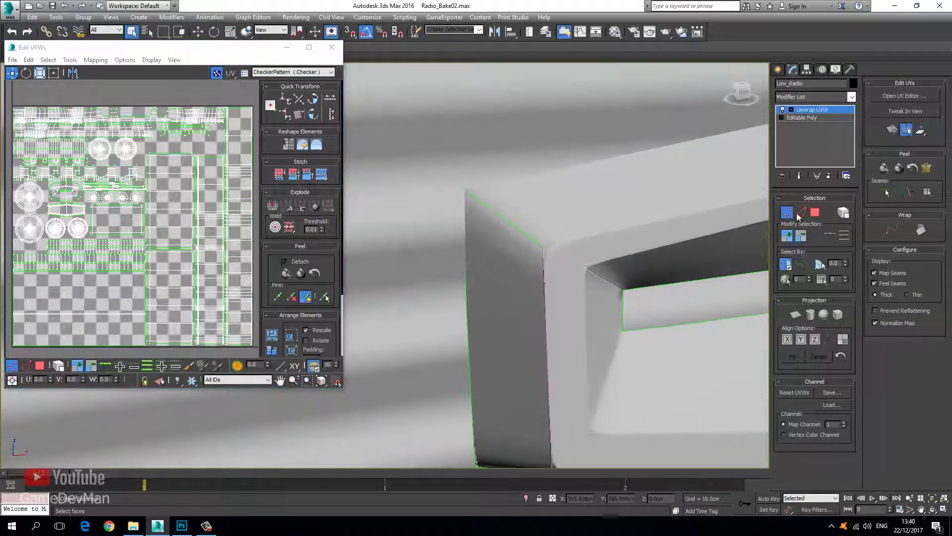
{"action": "key", "text": "3"}
{"action": "left_click", "coordinate": [555, 222]}
{"action": "left_click", "coordinate": [506, 278], "text": "ctrl"}
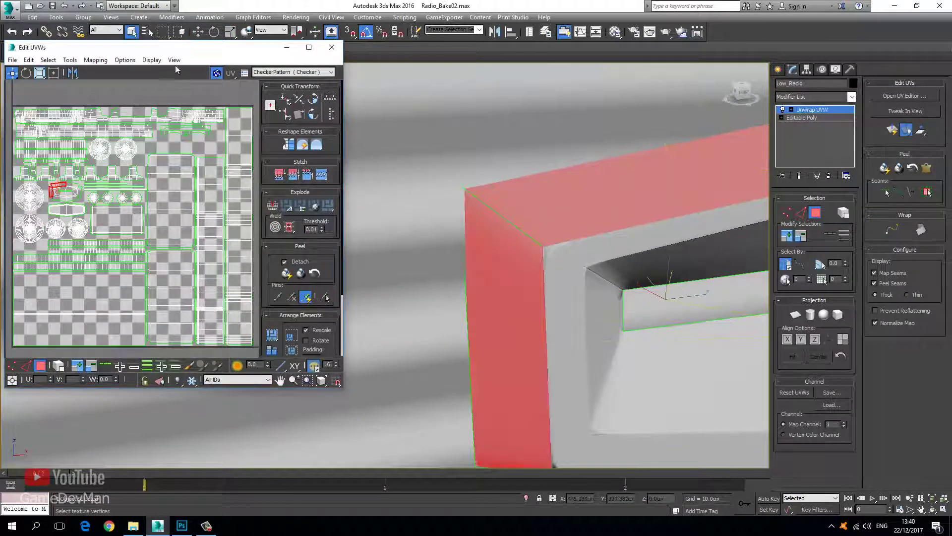
{"action": "left_click_drag", "start_coordinate": [159, 47], "coordinate": [372, 44]}
{"action": "scroll", "coordinate": [264, 186], "scroll_direction": "up", "scroll_amount": 3}
{"action": "scroll", "coordinate": [264, 187], "scroll_direction": "up", "scroll_amount": 2}
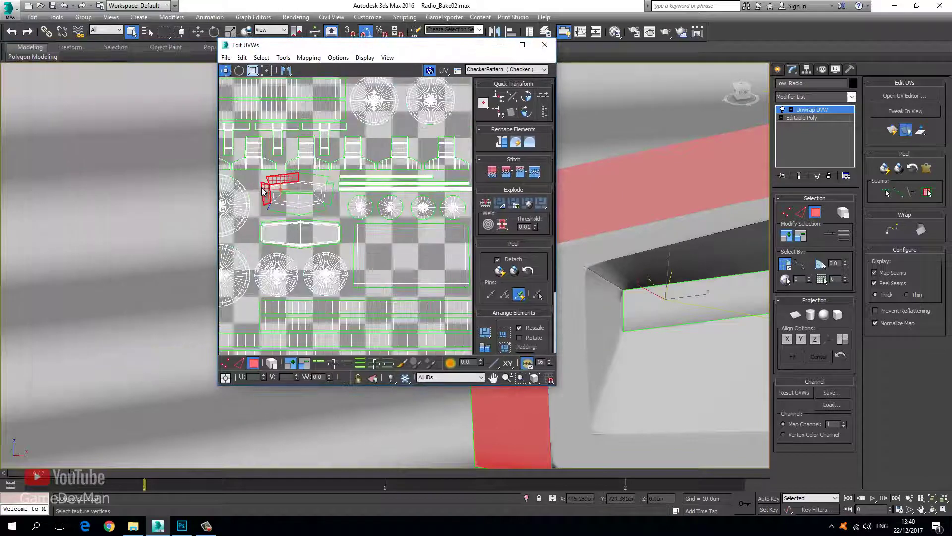
{"action": "left_click", "coordinate": [544, 50]}
{"action": "left_click", "coordinate": [798, 110]}
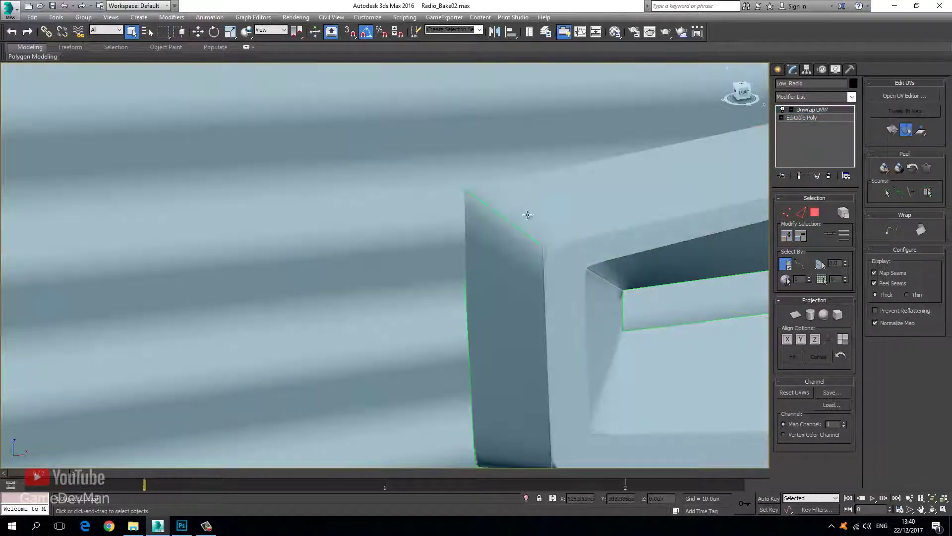
Step: Switch to Photoshop and examine the emblem island's upper left corner in the normal map up close
{"action": "key", "text": "alt+Tab"}
{"action": "left_click_drag", "start_coordinate": [173, 279], "coordinate": [451, 114]}
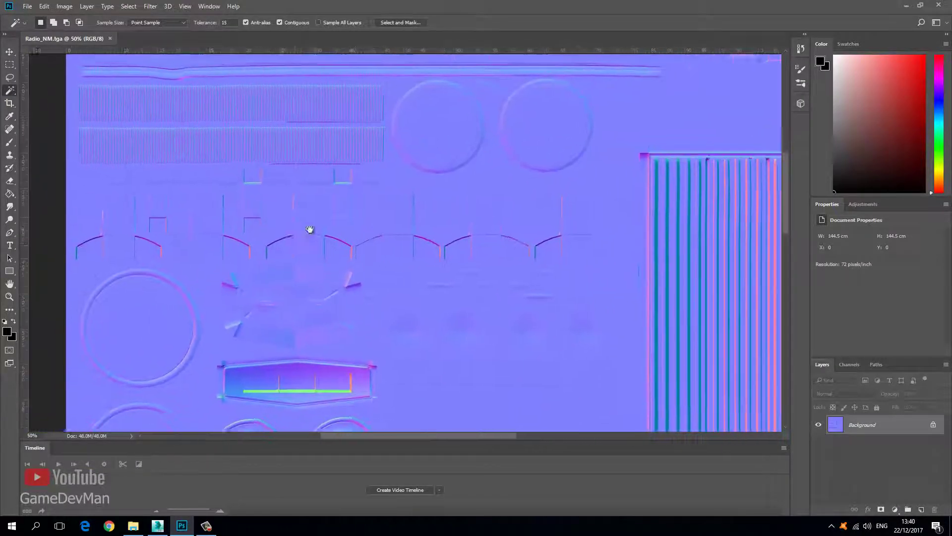
{"action": "left_click_drag", "start_coordinate": [347, 212], "coordinate": [293, 201]}
{"action": "key", "text": "ctrl+BackSpace"}
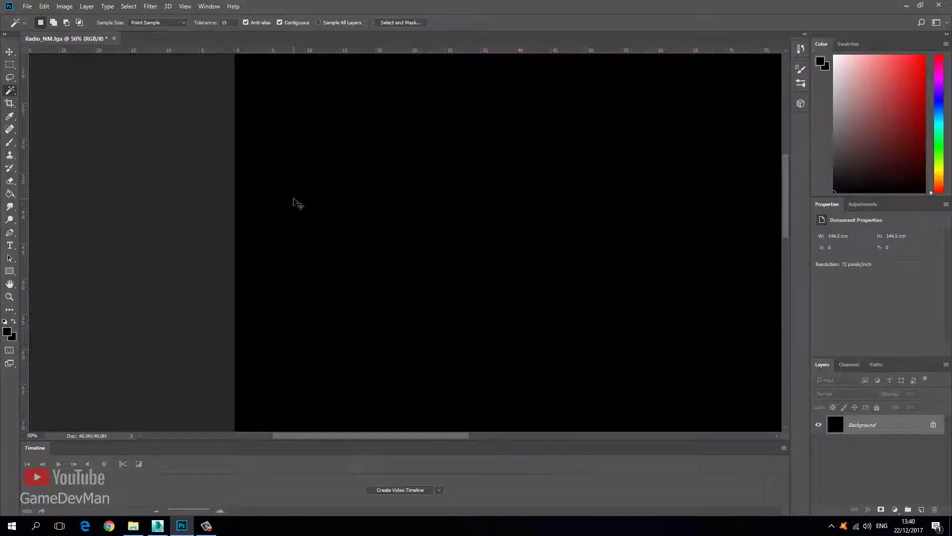
{"action": "key", "text": "ctrl+z"}
{"action": "key", "text": "ctrl+plus"}
{"action": "key", "text": "ctrl+plus"}
{"action": "key", "text": "ctrl+plus"}
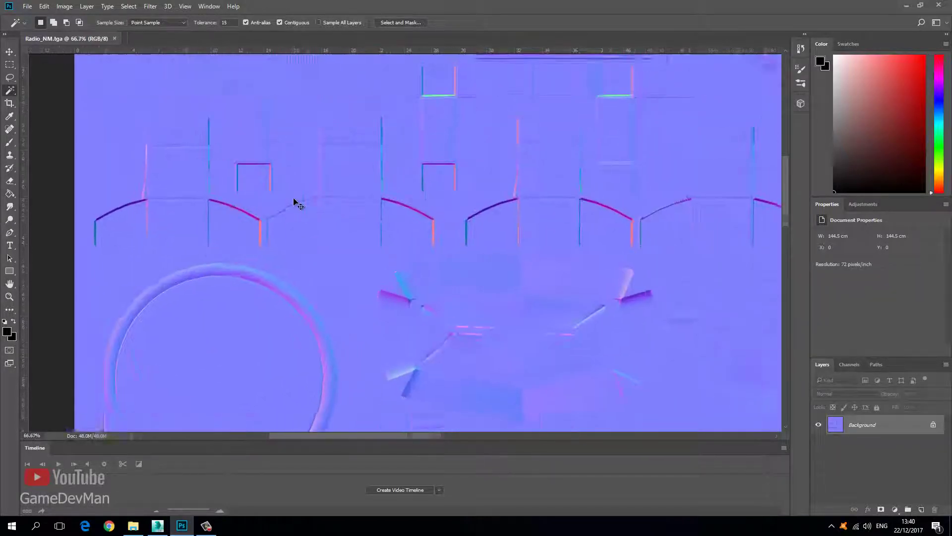
{"action": "left_click_drag", "start_coordinate": [449, 294], "coordinate": [377, 208]}
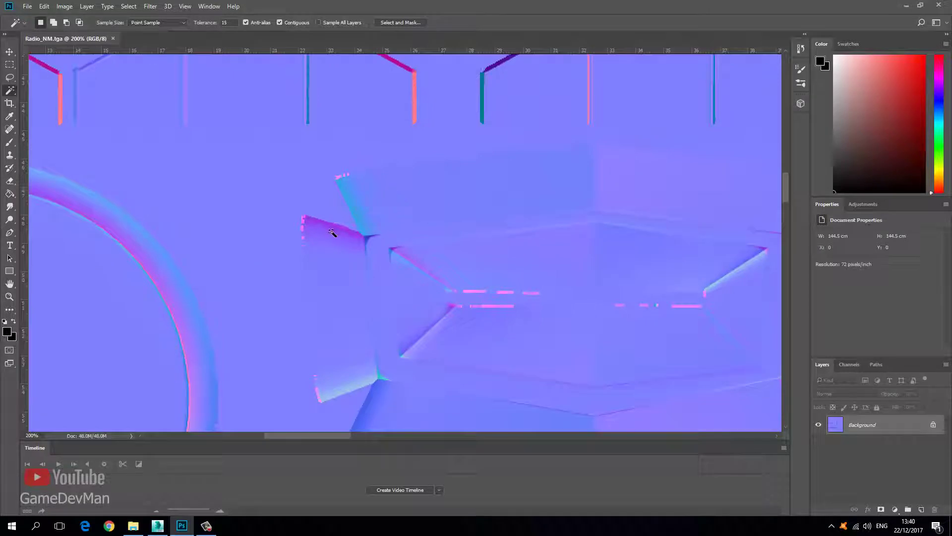
{"action": "key", "text": "ctrl+plus"}
{"action": "key", "text": "ctrl+plus"}
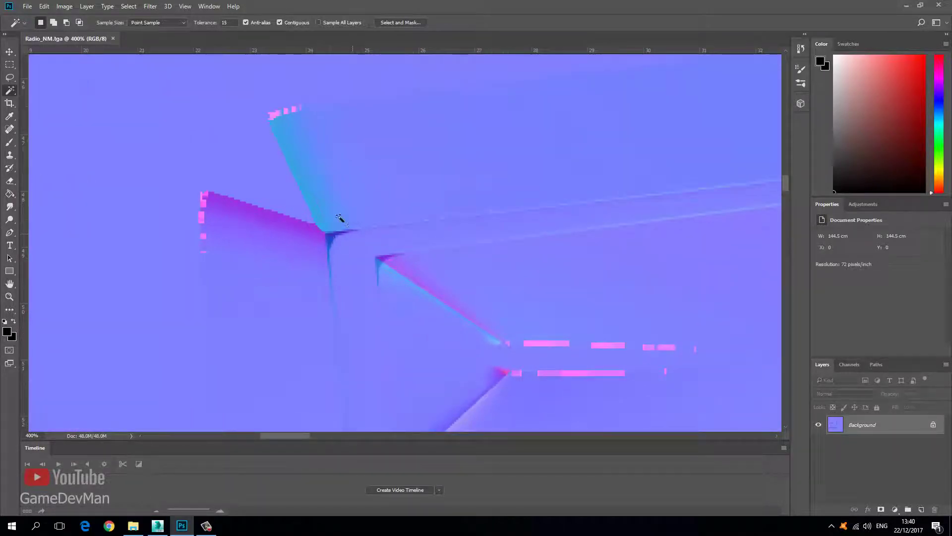
Step: Sample the flat blue-violet colour beside the emblem frame's upper left corner and set the brush size to 3 px
{"action": "key", "text": "i"}
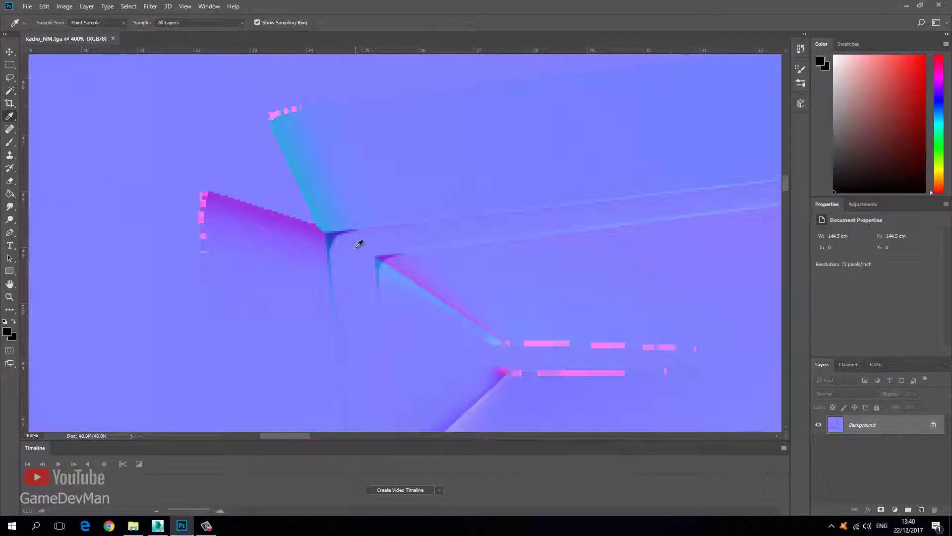
{"action": "left_click", "coordinate": [357, 245]}
{"action": "key", "text": "w"}
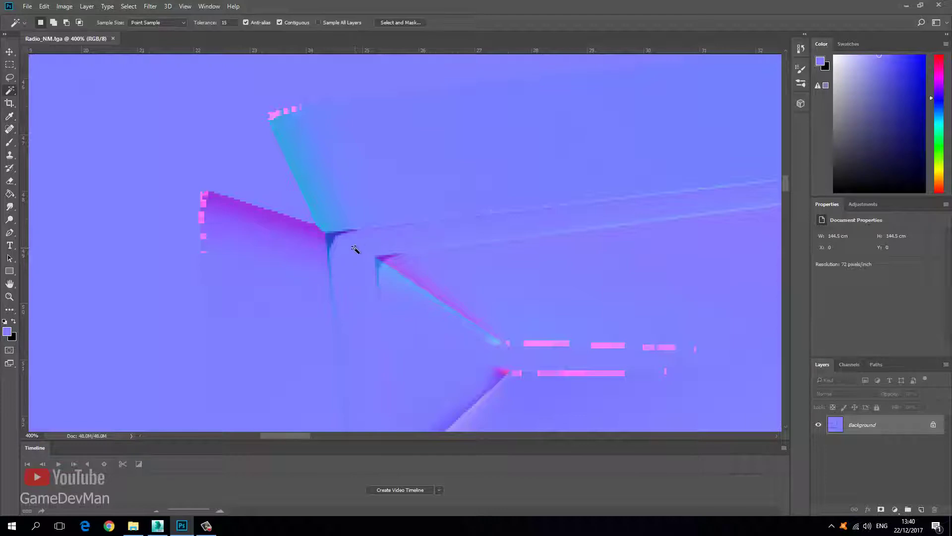
{"action": "key", "text": "b"}
{"action": "right_click", "coordinate": [349, 254]}
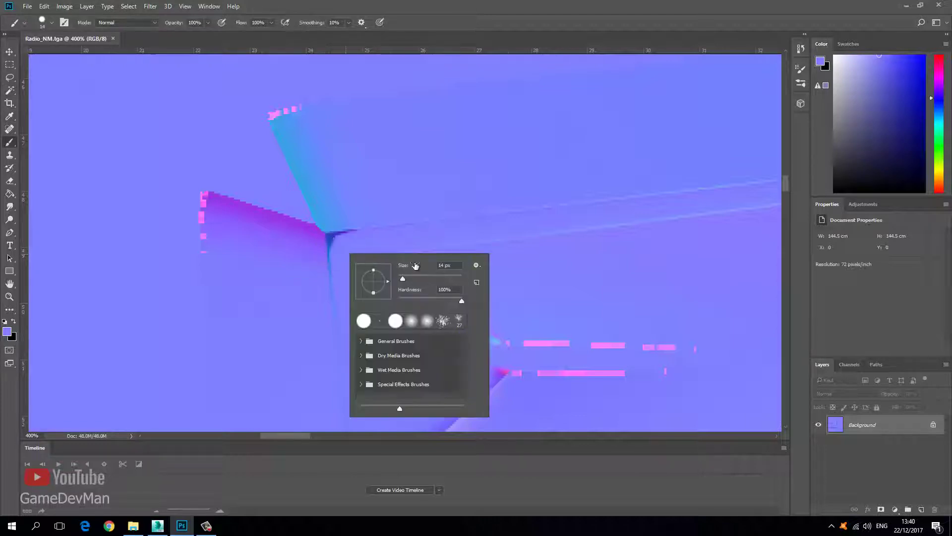
{"action": "left_click", "coordinate": [455, 264]}
{"action": "type", "text": "3"}
{"action": "key", "text": "Return"}
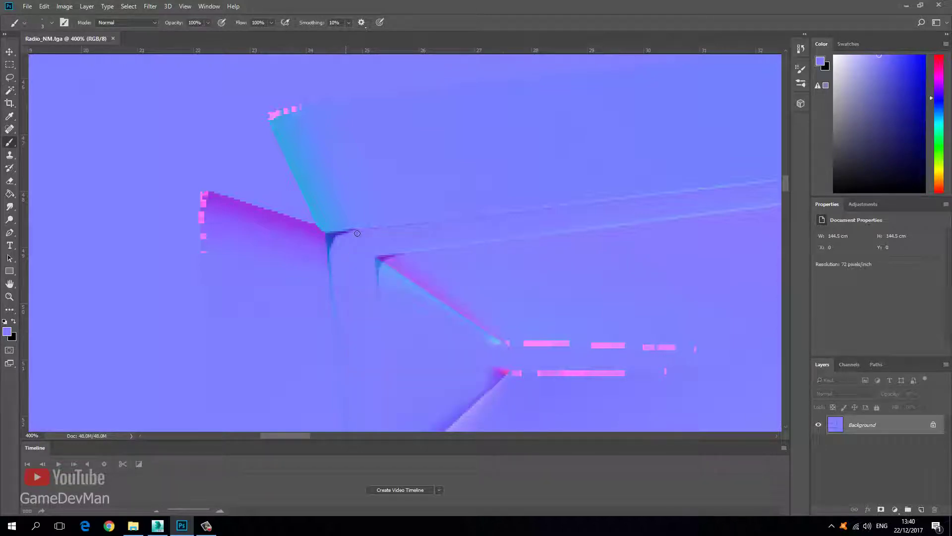
Step: Paint over the dark edge marks at the emblem frame's upper left corner and save the normal map
{"action": "left_click", "coordinate": [329, 239]}
{"action": "left_click_drag", "start_coordinate": [331, 271], "coordinate": [334, 245]}
{"action": "left_click_drag", "start_coordinate": [359, 233], "coordinate": [358, 234]}
{"action": "left_click_drag", "start_coordinate": [356, 312], "coordinate": [334, 237]}
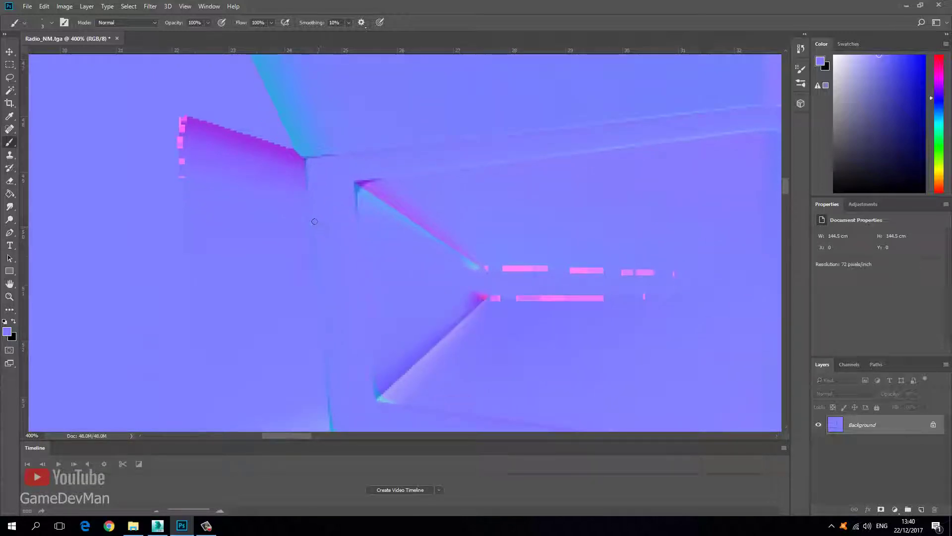
{"action": "mouse_move", "coordinate": [489, 166]}
{"action": "left_mouse_down"}
{"action": "mouse_move", "coordinate": [376, 193]}
{"action": "mouse_move", "coordinate": [236, 198]}
{"action": "left_mouse_up"}
{"action": "left_click_drag", "start_coordinate": [596, 218], "coordinate": [353, 227]}
{"action": "left_click_drag", "start_coordinate": [574, 214], "coordinate": [402, 224]}
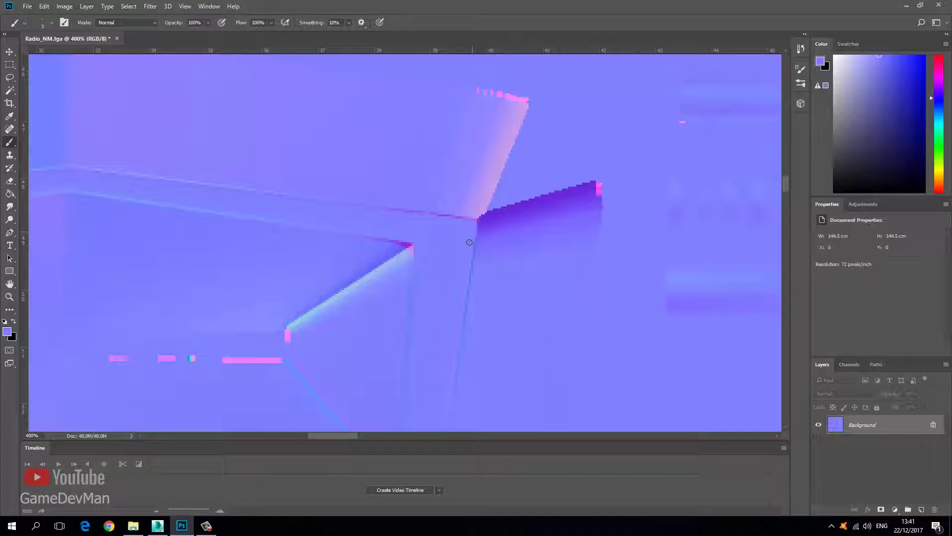
{"action": "key", "text": "ctrl+s"}
Step: Switch to 3ds Max, deselect the radio, and examine the emblem frame's corners with edged faces shown
{"action": "key", "text": "alt+Tab"}
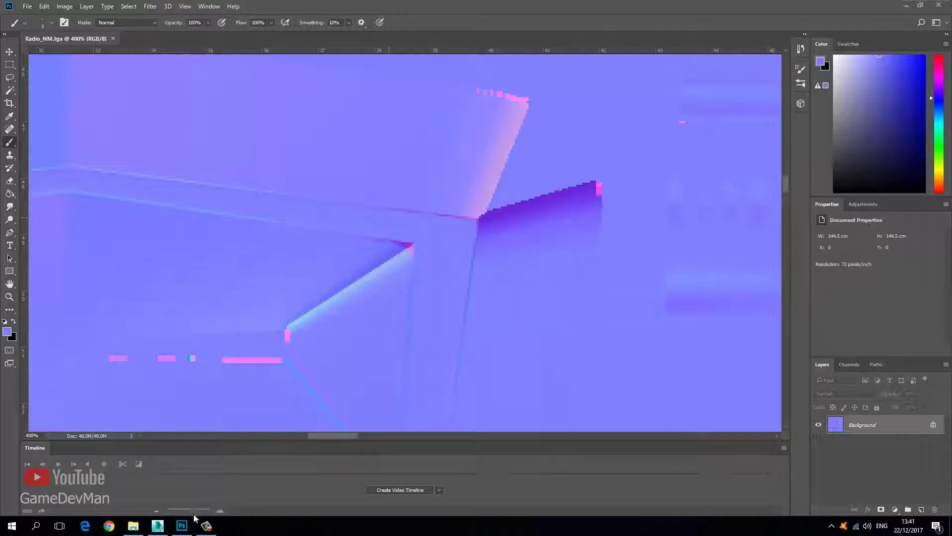
{"action": "left_click", "coordinate": [159, 526]}
{"action": "middle_click_drag", "start_coordinate": [521, 235], "coordinate": [482, 244], "text": "alt"}
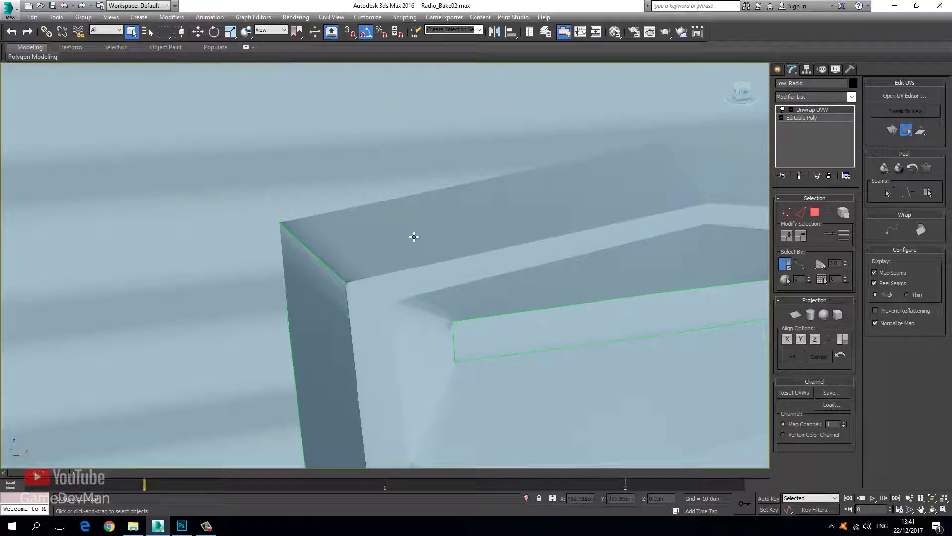
{"action": "scroll", "coordinate": [413, 237], "scroll_direction": "down", "scroll_amount": 5}
{"action": "left_click", "coordinate": [730, 167]}
{"action": "scroll", "coordinate": [424, 234], "scroll_direction": "up", "scroll_amount": 5}
{"action": "key", "text": "F4"}
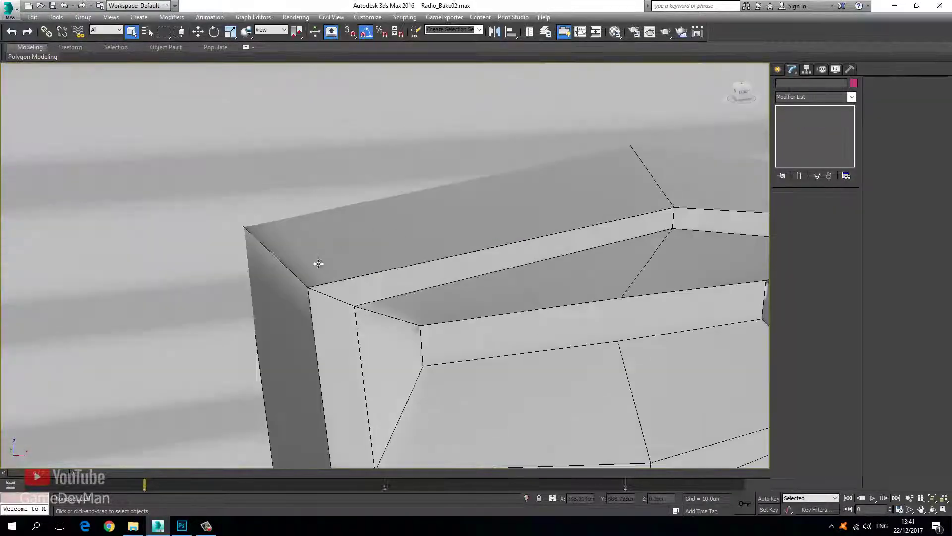
{"action": "middle_click_drag", "start_coordinate": [339, 267], "coordinate": [250, 261]}
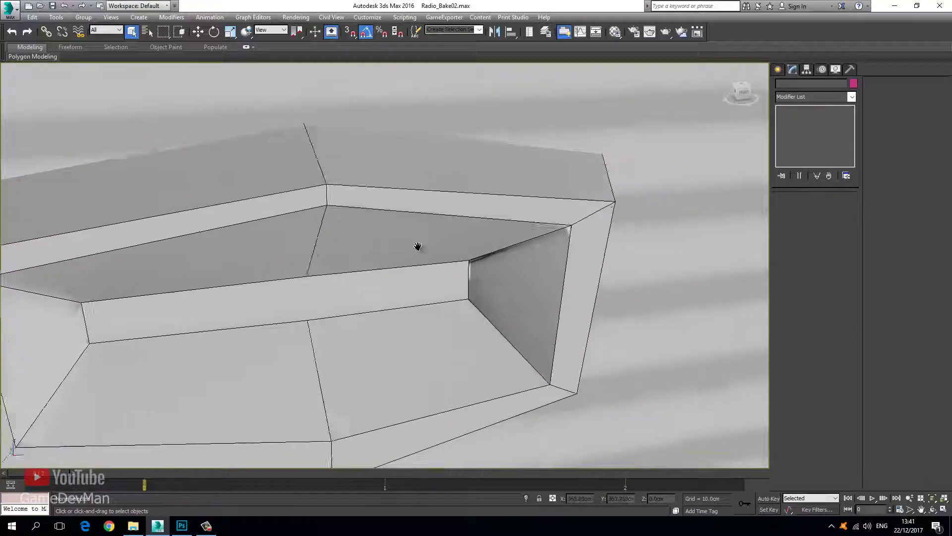
{"action": "mouse_move", "coordinate": [418, 247]}
{"action": "middle_mouse_down"}
{"action": "mouse_move", "coordinate": [389, 251]}
{"action": "mouse_move", "coordinate": [397, 258]}
{"action": "middle_mouse_up"}
{"action": "scroll", "coordinate": [396, 257], "scroll_direction": "down", "scroll_amount": 5}
{"action": "scroll", "coordinate": [343, 266], "scroll_direction": "up", "scroll_amount": 5}
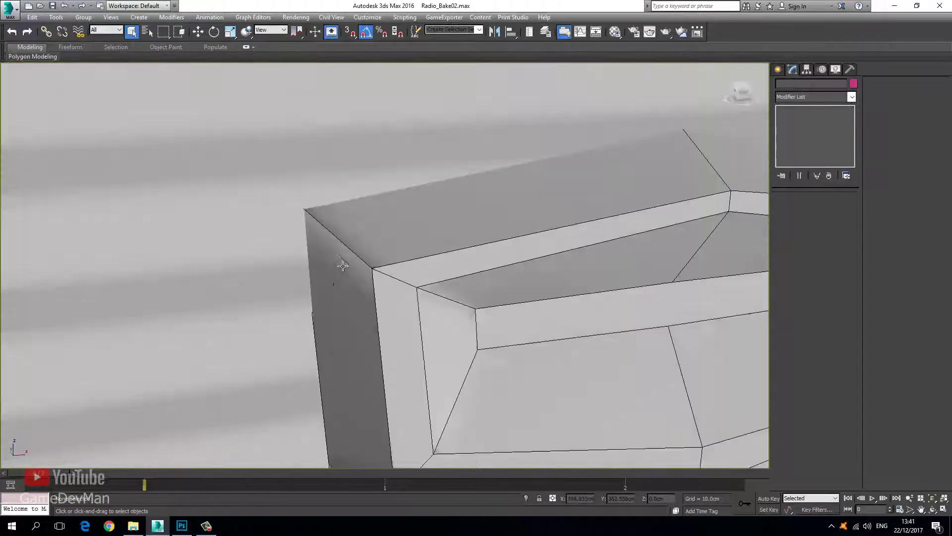
Step: Return to Photoshop and sample the violet colour beside the pink gradient at the emblem island's upper right end for the brush
{"action": "key", "text": "alt+Tab"}
{"action": "left_click_drag", "start_coordinate": [311, 243], "coordinate": [369, 236]}
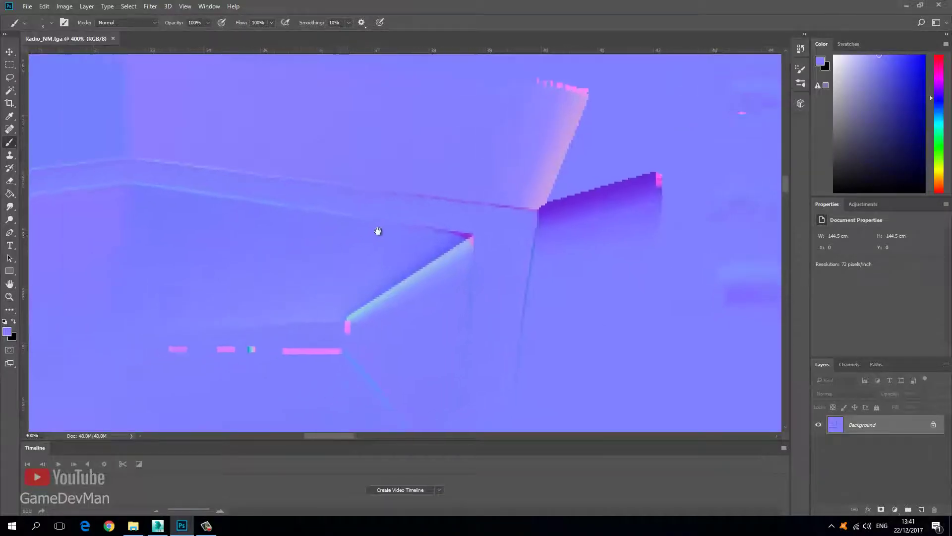
{"action": "left_click_drag", "start_coordinate": [462, 211], "coordinate": [352, 280]}
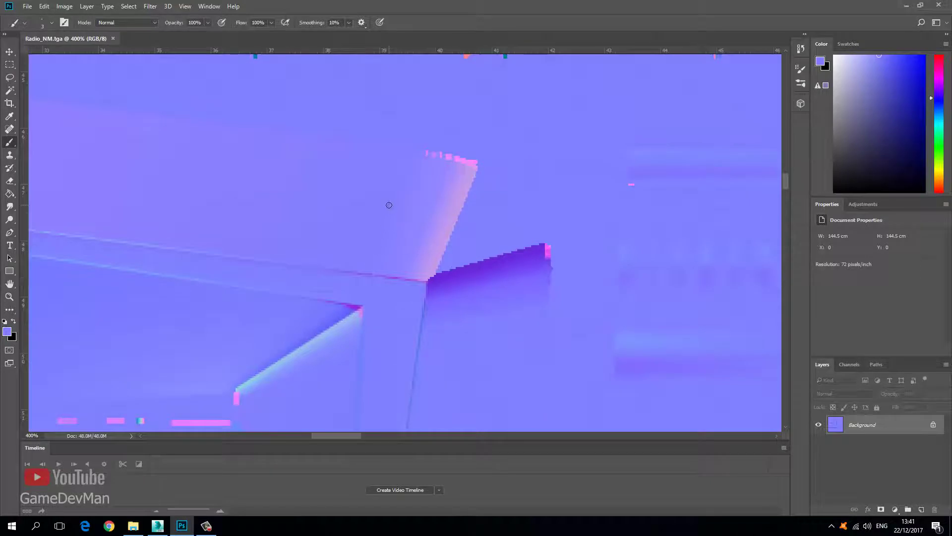
{"action": "key", "text": "i"}
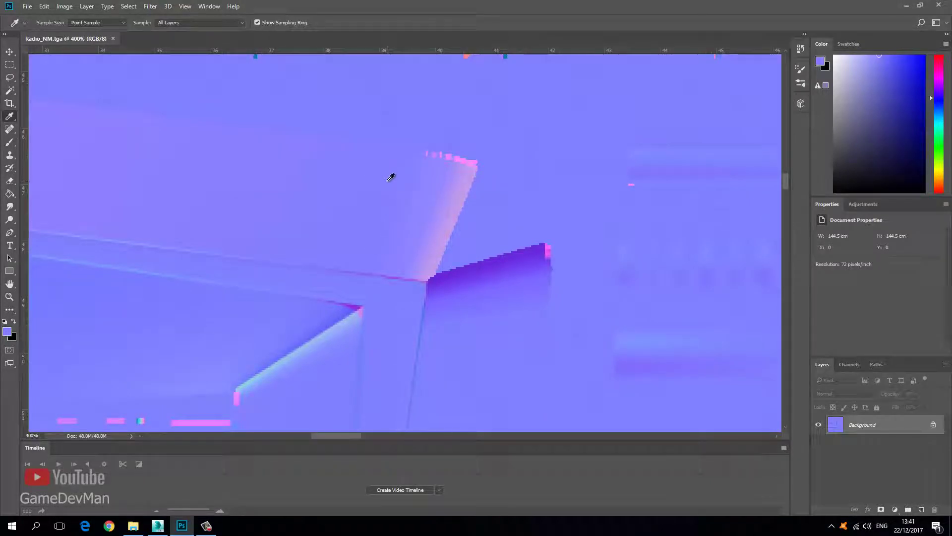
{"action": "key", "text": "b"}
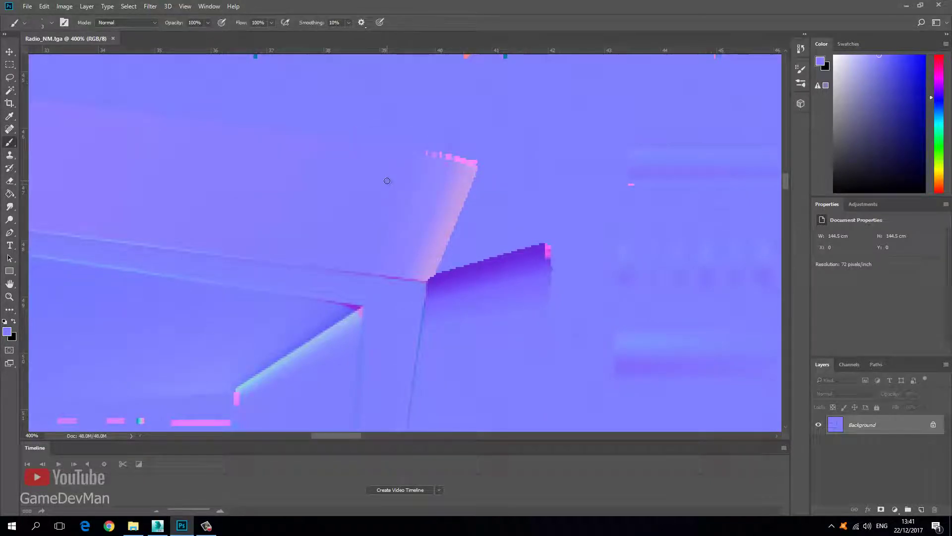
Step: Try covering the upper end of the pink gradient with a soft 42 px brush preset and undo the stroke
{"action": "right_click", "coordinate": [416, 191]}
{"action": "left_click", "coordinate": [502, 259]}
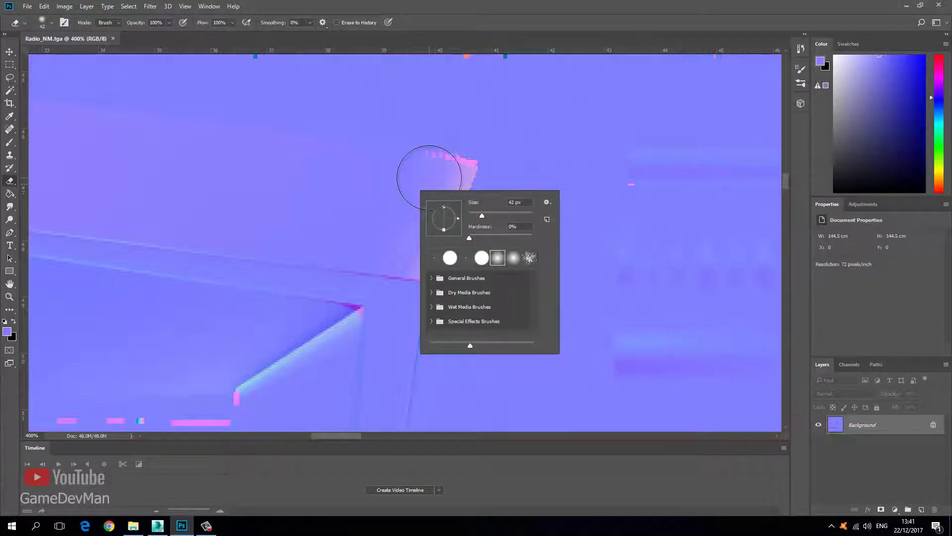
{"action": "left_click_drag", "start_coordinate": [432, 177], "coordinate": [445, 180]}
{"action": "key", "text": "ctrl+z"}
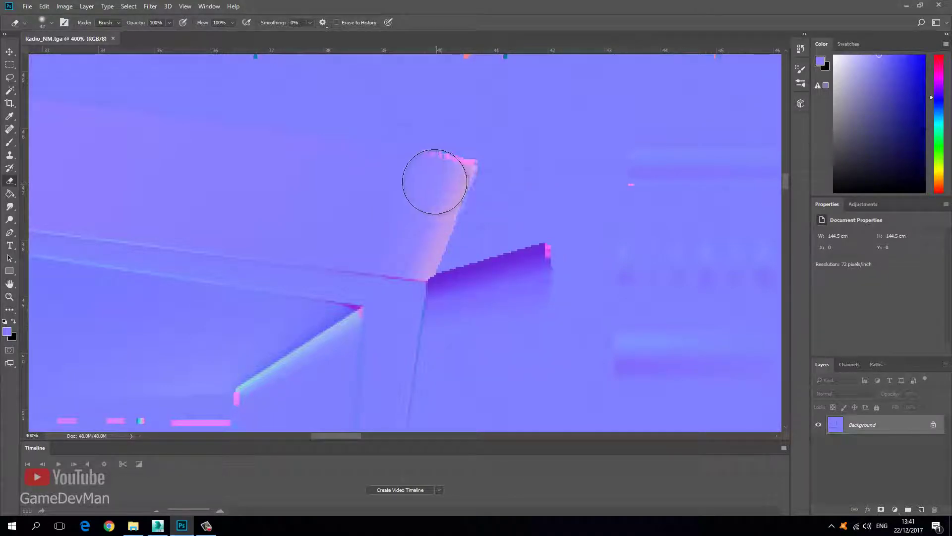
Step: Set the brush to 40 px at 100% hardness and paint over the upper end of the pink gradient
{"action": "key", "text": "b"}
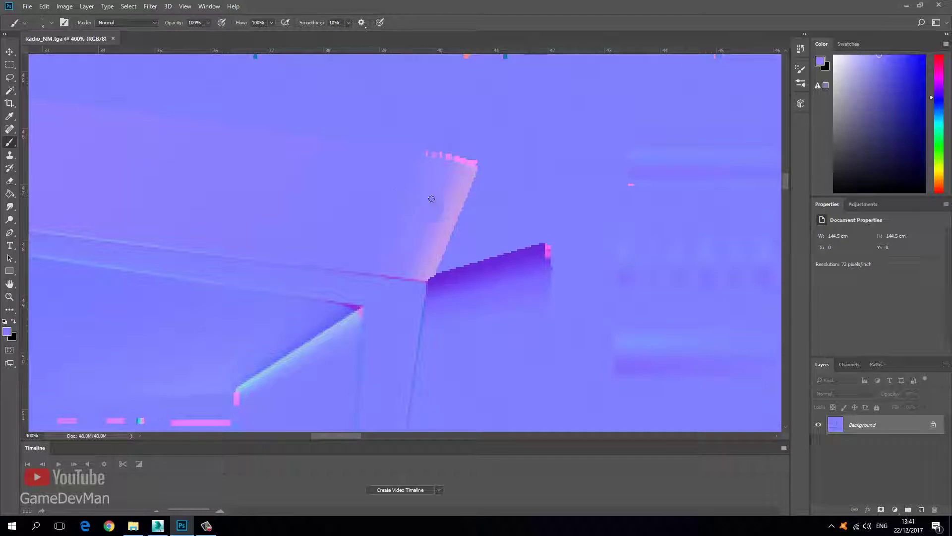
{"action": "right_click", "coordinate": [416, 186]}
{"action": "left_click_drag", "start_coordinate": [469, 212], "coordinate": [487, 212]}
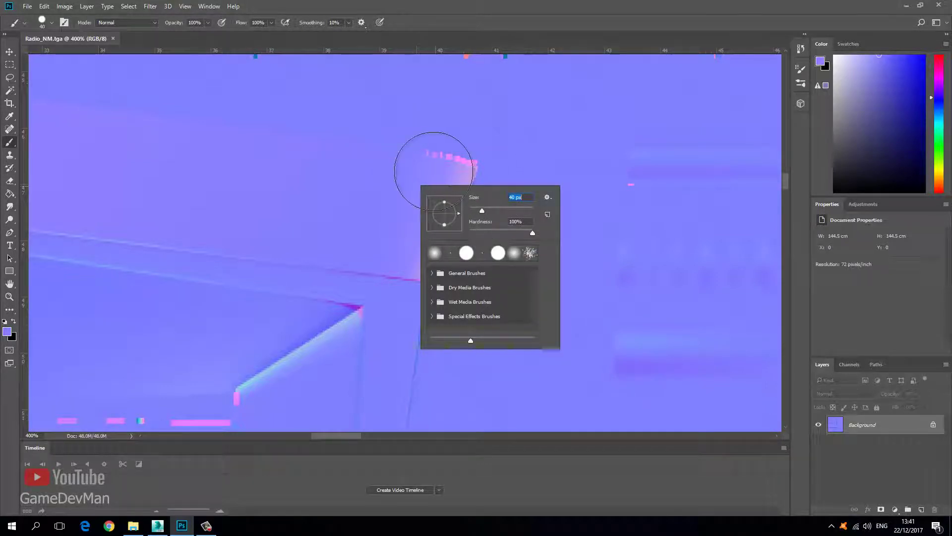
{"action": "left_click_drag", "start_coordinate": [434, 171], "coordinate": [455, 179]}
Step: Try softening the remaining pink gradient's cut edge with a soft round preset, undoing each stroke
{"action": "right_click", "coordinate": [430, 201]}
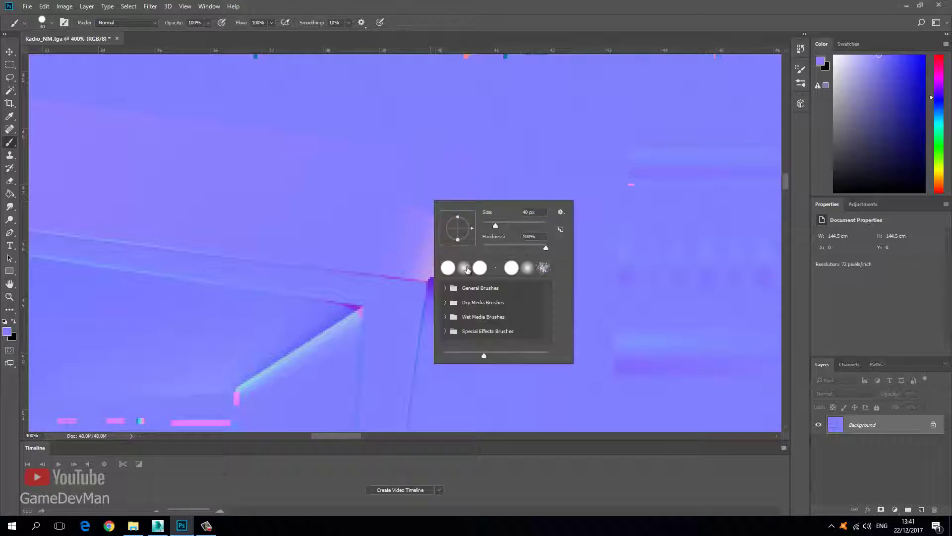
{"action": "left_click", "coordinate": [466, 269]}
{"action": "left_click", "coordinate": [425, 196]}
{"action": "key", "text": "ctrl+z"}
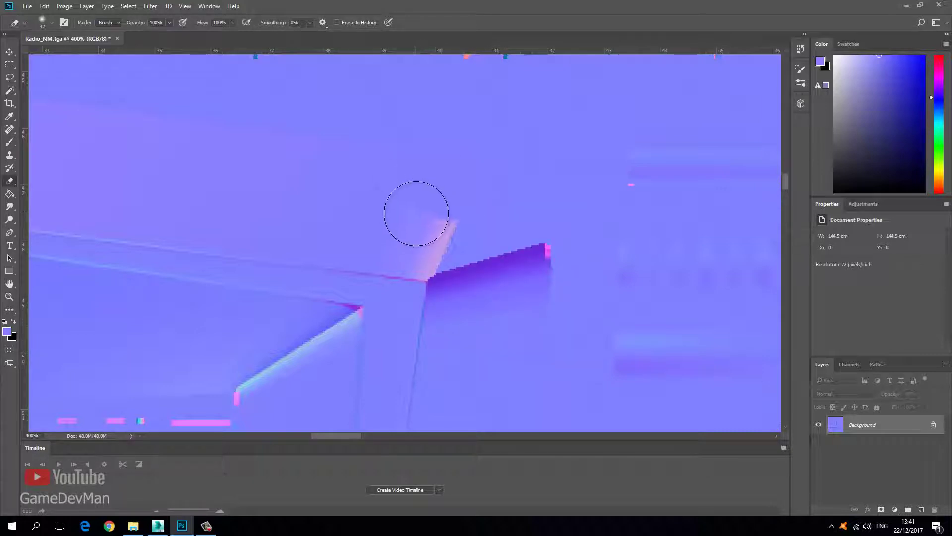
{"action": "left_click", "coordinate": [412, 213]}
{"action": "key", "text": "ctrl+z"}
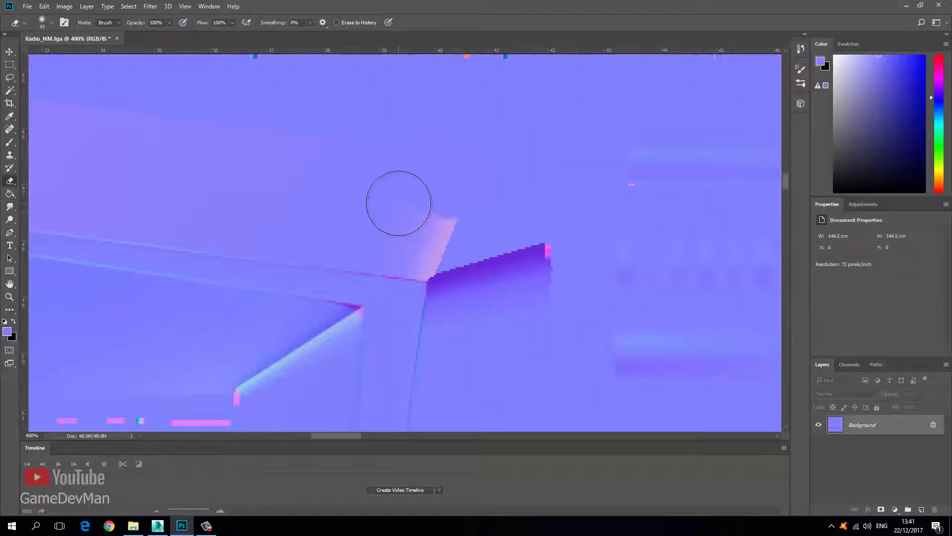
Step: Try blending the area around the remaining pink gradient with the soft 42 px eraser and undo the strokes
{"action": "right_click", "coordinate": [398, 203]}
{"action": "scroll", "coordinate": [440, 280], "scroll_direction": "up", "scroll_amount": 6}
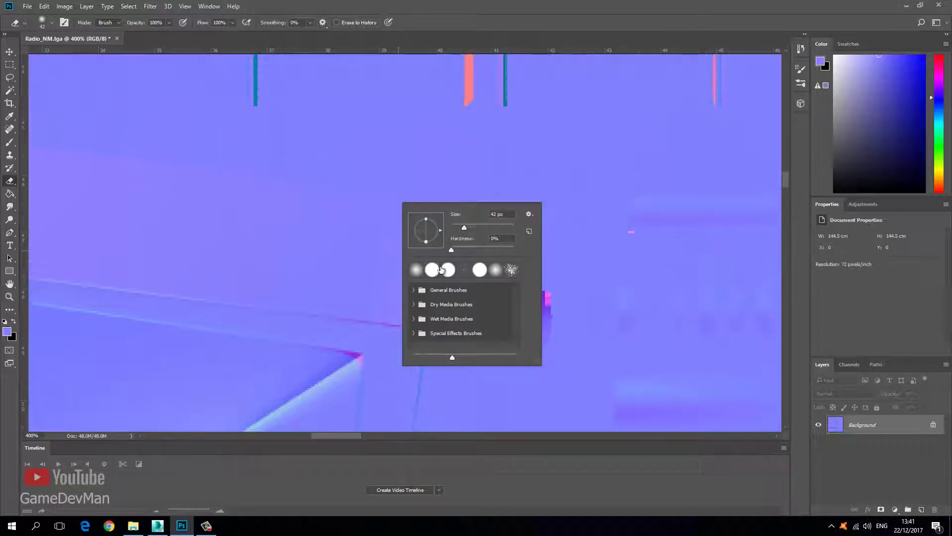
{"action": "scroll", "coordinate": [451, 278], "scroll_direction": "up", "scroll_amount": 3}
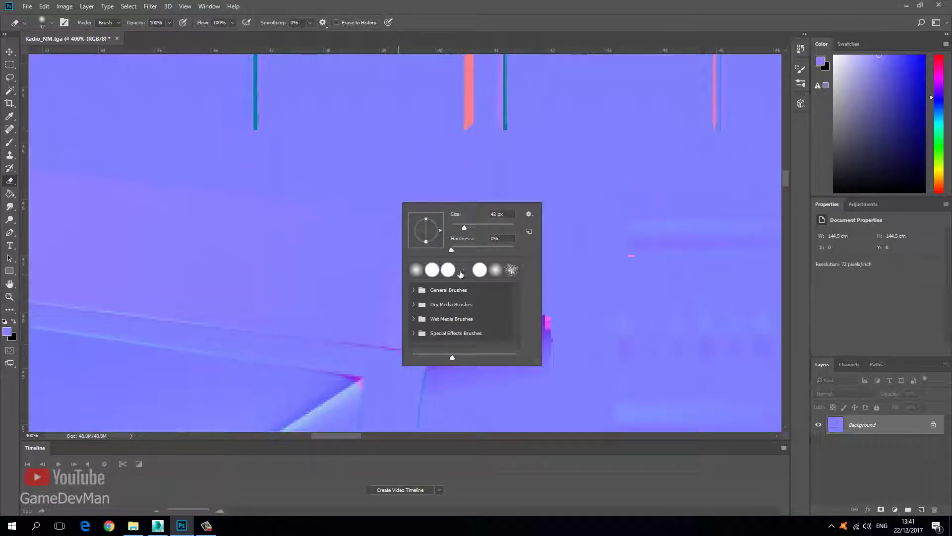
{"action": "left_click_drag", "start_coordinate": [371, 264], "coordinate": [388, 271]}
{"action": "key", "text": "ctrl+z"}
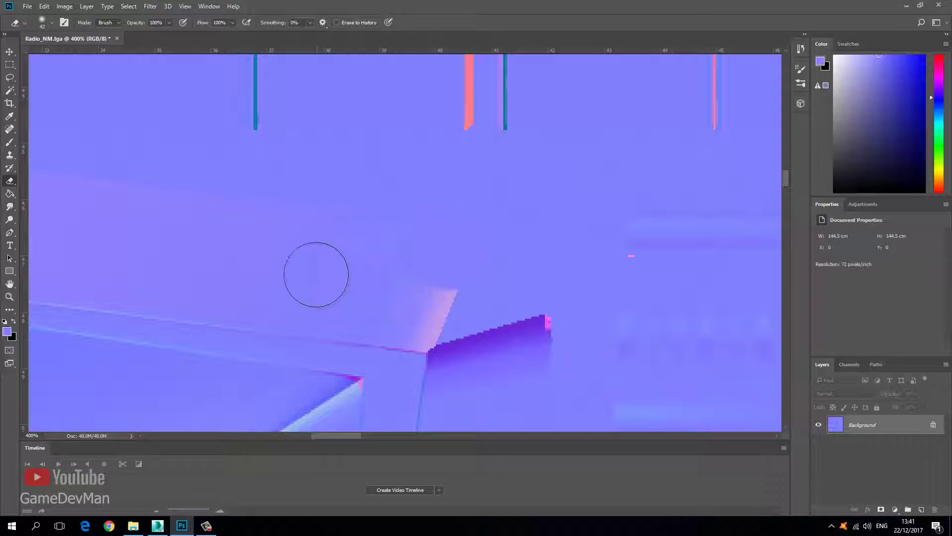
{"action": "key", "text": "i"}
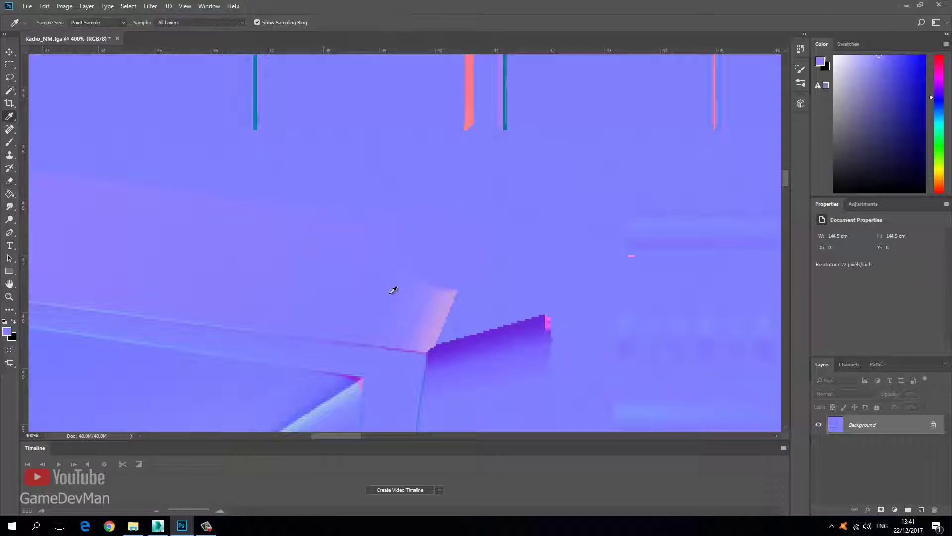
{"action": "key", "text": "e"}
{"action": "left_click", "coordinate": [426, 303]}
{"action": "key", "text": "ctrl+z"}
Step: Choose the soft round preset for the eraser and make a test stroke across the emblem's upper face
{"action": "key", "text": "space"}
{"action": "left_click_drag", "start_coordinate": [403, 301], "coordinate": [400, 179]}
{"action": "left_click", "coordinate": [44, 25]}
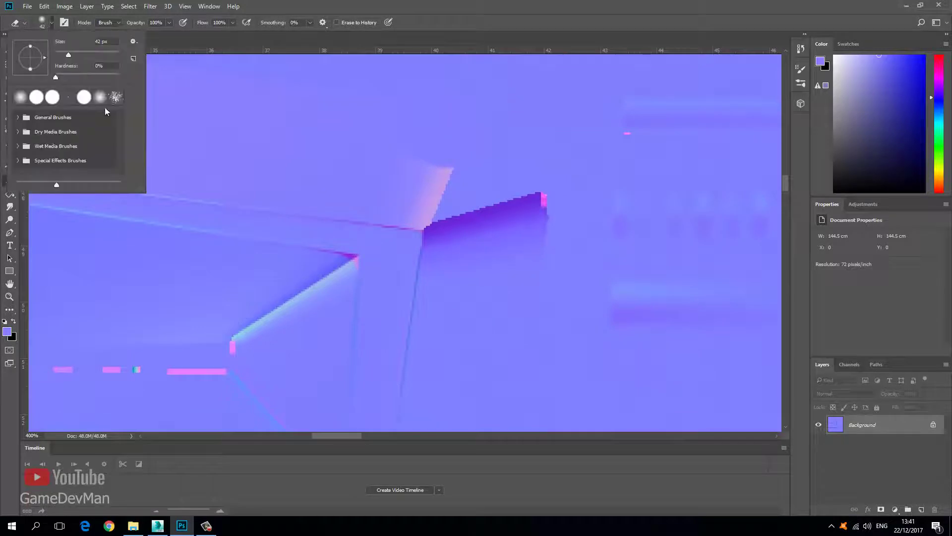
{"action": "scroll", "coordinate": [61, 125], "scroll_direction": "up", "scroll_amount": 1}
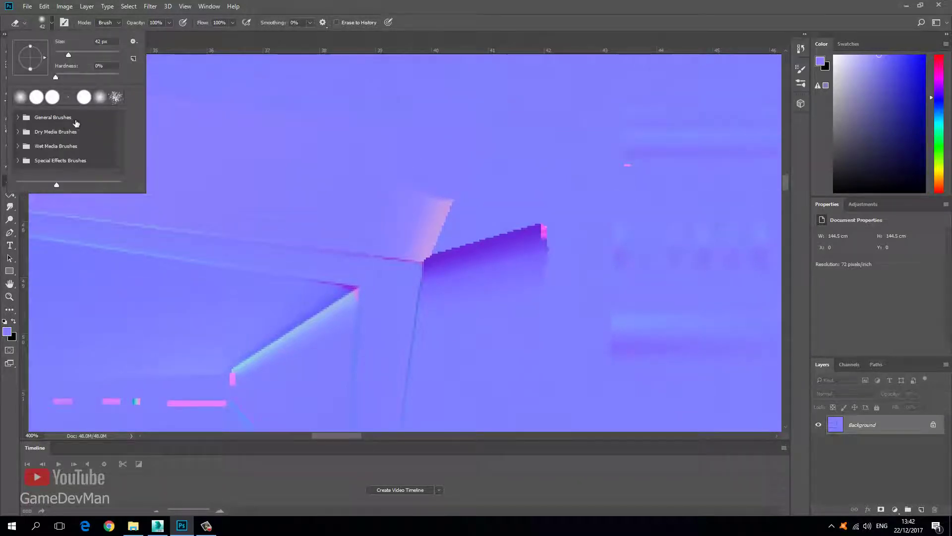
{"action": "scroll", "coordinate": [76, 122], "scroll_direction": "down", "scroll_amount": 1}
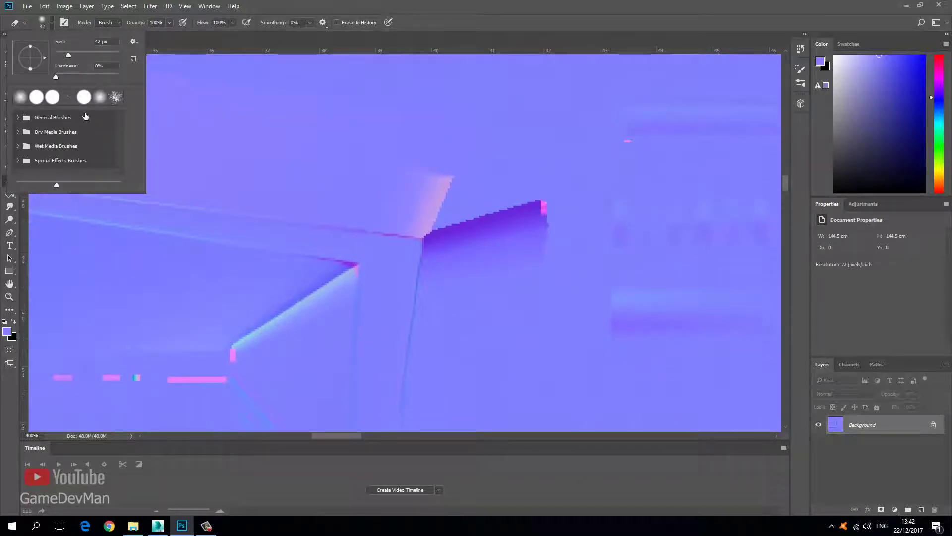
{"action": "double_click", "coordinate": [20, 99]}
{"action": "left_click_drag", "start_coordinate": [266, 163], "coordinate": [345, 181]}
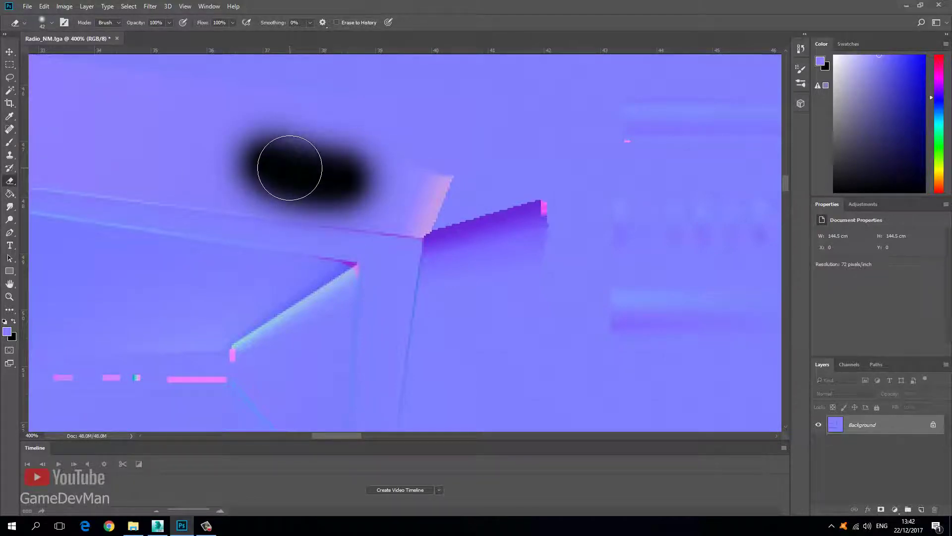
Step: Undo the eraser test stroke, then try the soft round preset beside the pink gradient and undo that stroke
{"action": "key", "text": "ctrl+z"}
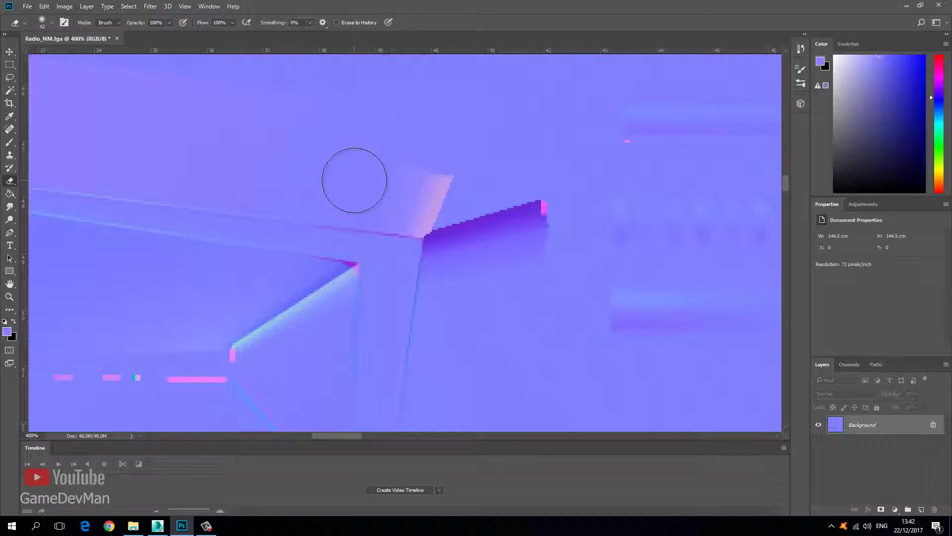
{"action": "key", "text": "b"}
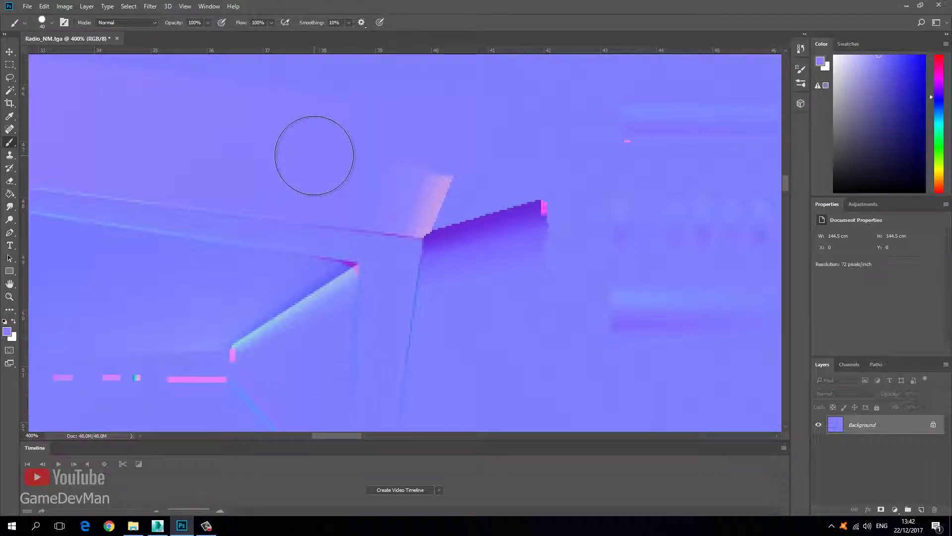
{"action": "mouse_move", "coordinate": [421, 172]}
{"action": "left_mouse_down"}
{"action": "mouse_move", "coordinate": [431, 174]}
{"action": "mouse_move", "coordinate": [341, 185]}
{"action": "mouse_move", "coordinate": [405, 184]}
{"action": "left_mouse_up"}
{"action": "right_click", "coordinate": [436, 228]}
{"action": "left_click", "coordinate": [430, 261]}
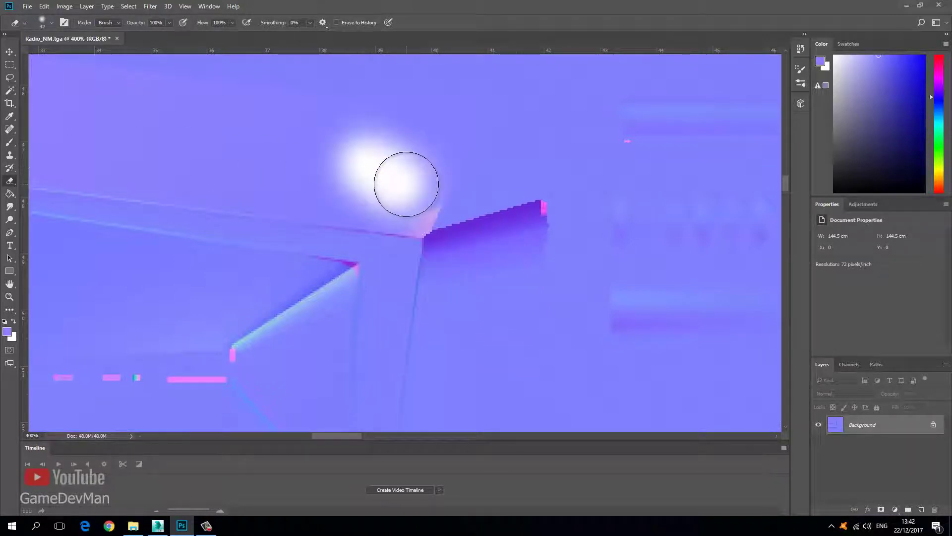
{"action": "key", "text": "ctrl+z"}
Step: Paint over most of the pink gradient with the 40 px brush, then try a soft round 21 px preset on its tip and undo it
{"action": "key", "text": "b"}
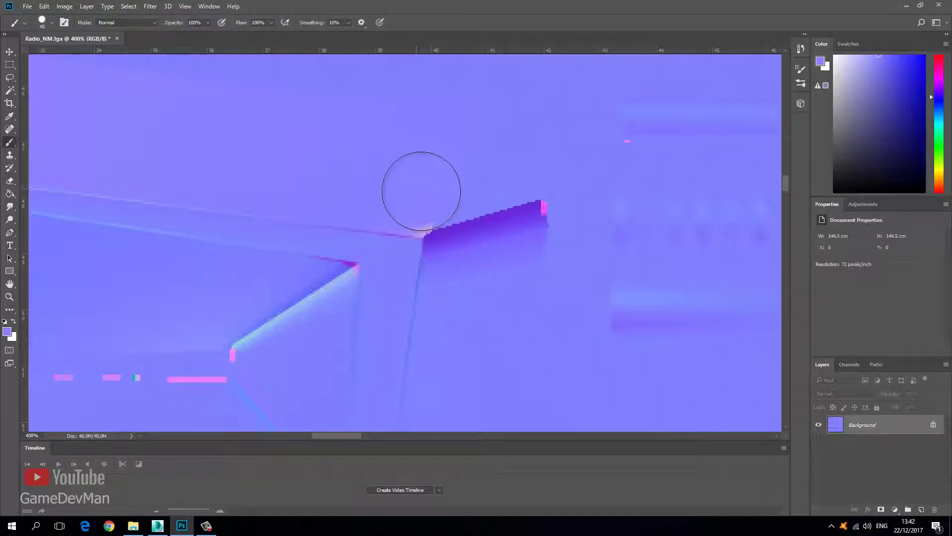
{"action": "right_click", "coordinate": [411, 195]}
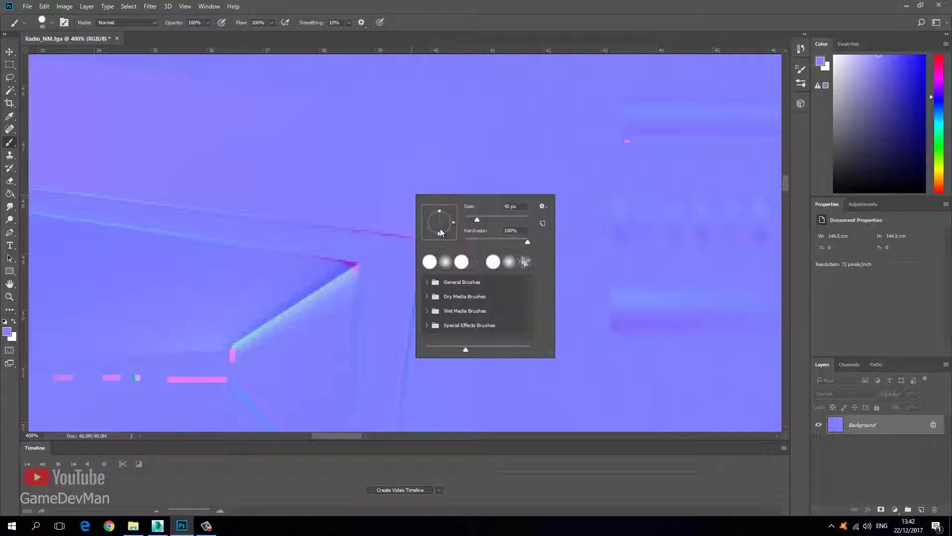
{"action": "left_click", "coordinate": [446, 264]}
{"action": "left_click", "coordinate": [471, 218]}
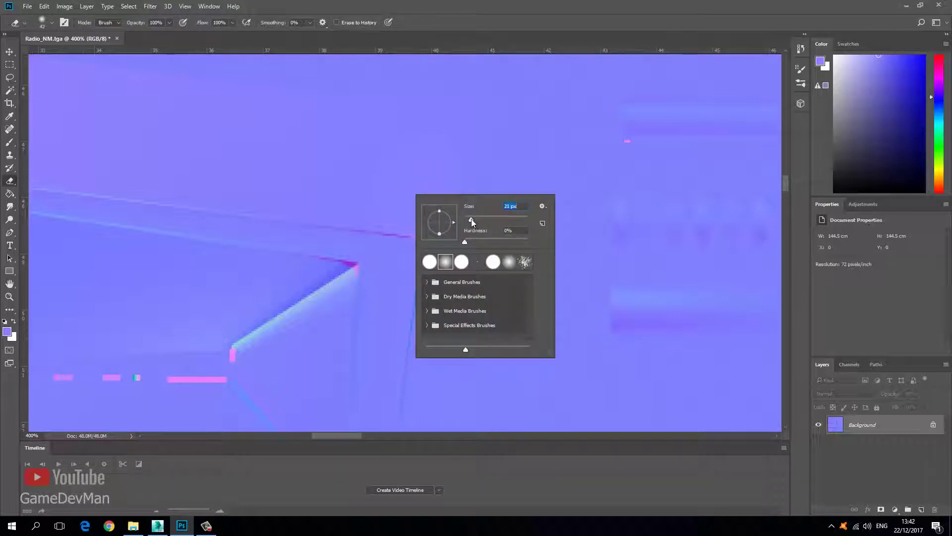
{"action": "left_click", "coordinate": [453, 11]}
{"action": "left_click", "coordinate": [419, 222]}
{"action": "key", "text": "ctrl+z"}
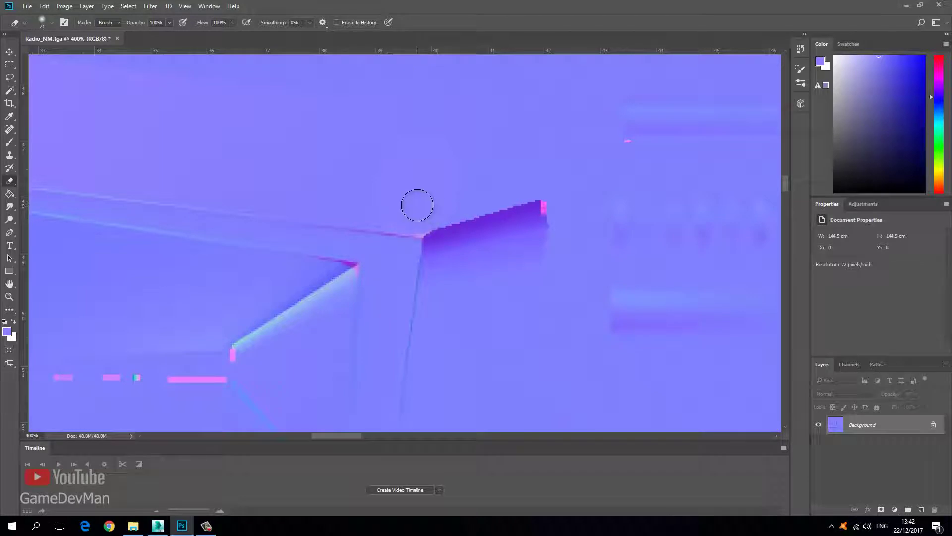
Step: Cover the last pink tip, sample the surrounding blue and paint over the adjacent purple gradient with the 40 px brush
{"action": "key", "text": "b"}
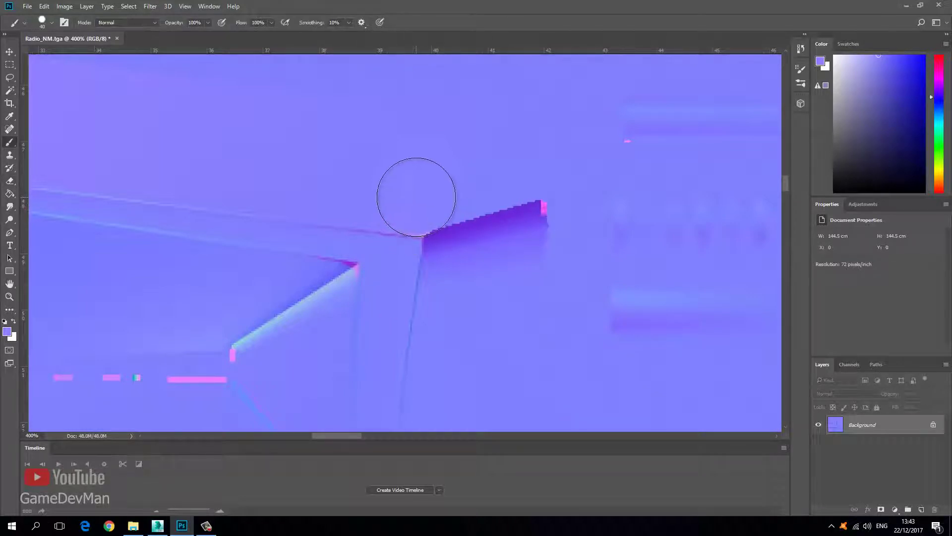
{"action": "key", "text": "i"}
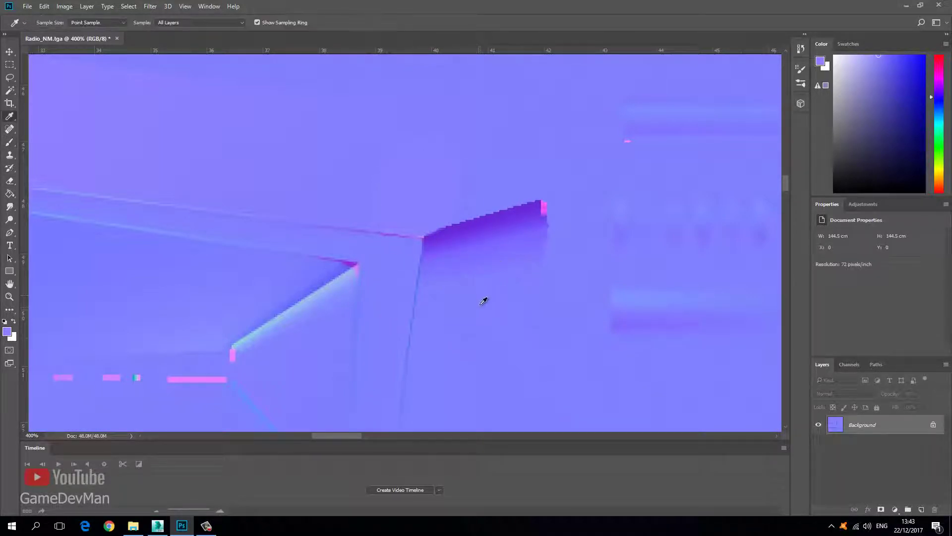
{"action": "key", "text": "b"}
{"action": "mouse_move", "coordinate": [481, 276]}
{"action": "left_mouse_down"}
{"action": "mouse_move", "coordinate": [489, 245]}
{"action": "mouse_move", "coordinate": [472, 264]}
{"action": "mouse_move", "coordinate": [459, 258]}
{"action": "mouse_move", "coordinate": [460, 273]}
{"action": "mouse_move", "coordinate": [497, 224]}
{"action": "mouse_move", "coordinate": [519, 247]}
{"action": "mouse_move", "coordinate": [532, 242]}
{"action": "mouse_move", "coordinate": [487, 243]}
{"action": "left_mouse_up"}
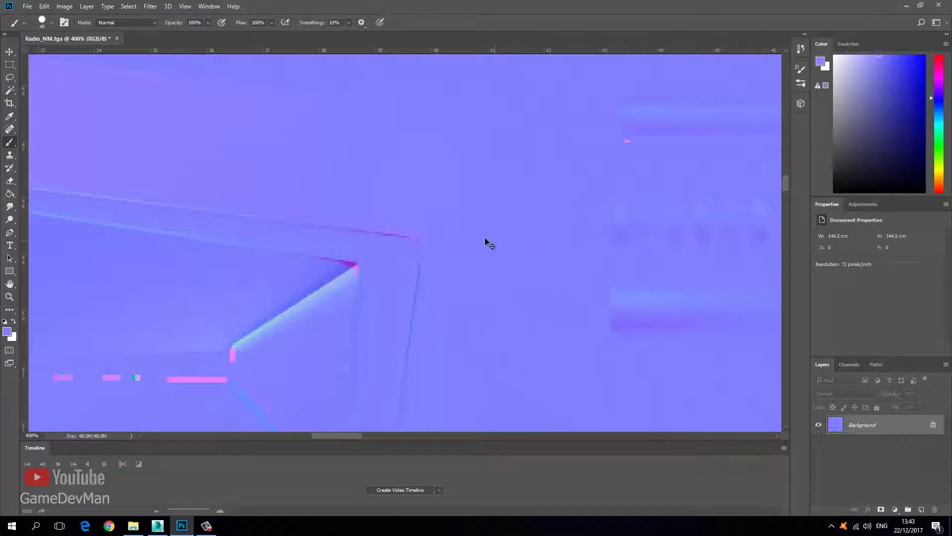
Step: Switch to 3ds Max, examine the emblem's upper corners and turn off the edged-faces display
{"action": "key", "text": "alt+Tab"}
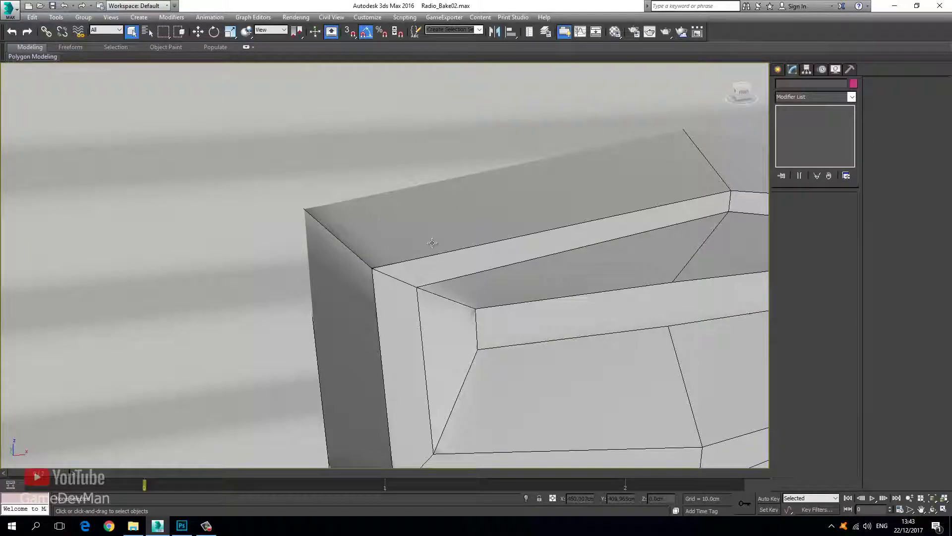
{"action": "scroll", "coordinate": [426, 223], "scroll_direction": "down", "scroll_amount": 7}
{"action": "middle_click_drag", "start_coordinate": [473, 232], "coordinate": [378, 263]}
{"action": "scroll", "coordinate": [333, 263], "scroll_direction": "up", "scroll_amount": 5}
{"action": "mouse_move", "coordinate": [232, 234]}
{"action": "middle_mouse_down", "text": "alt"}
{"action": "mouse_move", "coordinate": [320, 248]}
{"action": "mouse_move", "coordinate": [481, 229]}
{"action": "mouse_move", "coordinate": [393, 244]}
{"action": "middle_mouse_up", "text": "alt"}
{"action": "key", "text": "F4"}
Step: Switch to Photoshop and paint over the cyan and purple gradients at the emblem's upper left corner in the sampled surrounding blue
{"action": "key", "text": "alt+Tab"}
{"action": "left_click_drag", "start_coordinate": [215, 259], "coordinate": [448, 265]}
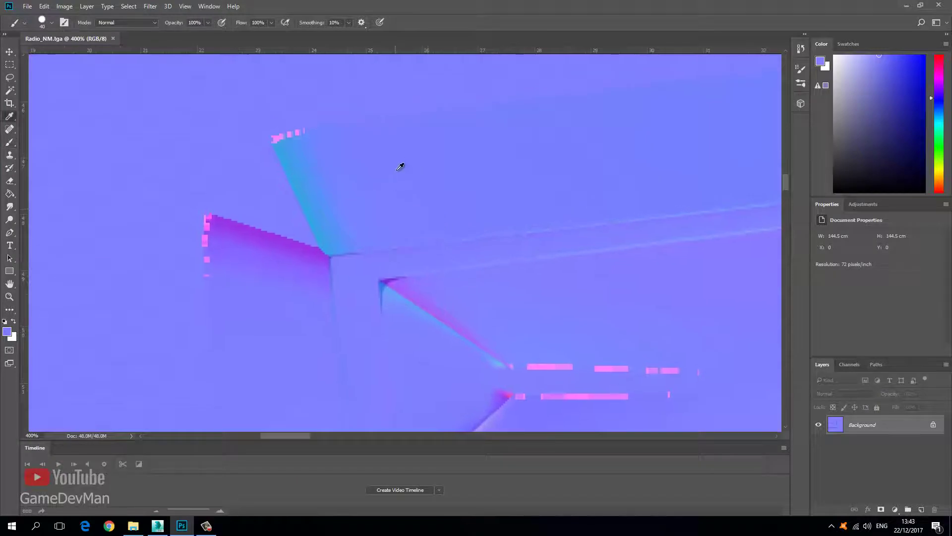
{"action": "mouse_move", "coordinate": [377, 161]}
{"action": "left_mouse_down"}
{"action": "mouse_move", "coordinate": [300, 152]}
{"action": "mouse_move", "coordinate": [351, 206]}
{"action": "mouse_move", "coordinate": [314, 206]}
{"action": "mouse_move", "coordinate": [342, 217]}
{"action": "mouse_move", "coordinate": [298, 248]}
{"action": "mouse_move", "coordinate": [275, 219]}
{"action": "mouse_move", "coordinate": [240, 241]}
{"action": "mouse_move", "coordinate": [250, 230]}
{"action": "mouse_move", "coordinate": [289, 263]}
{"action": "mouse_move", "coordinate": [287, 283]}
{"action": "mouse_move", "coordinate": [291, 264]}
{"action": "mouse_move", "coordinate": [289, 272]}
{"action": "mouse_move", "coordinate": [347, 218]}
{"action": "mouse_move", "coordinate": [297, 217]}
{"action": "mouse_move", "coordinate": [231, 276]}
{"action": "mouse_move", "coordinate": [280, 186]}
{"action": "left_mouse_up"}
{"action": "right_click", "coordinate": [283, 207]}
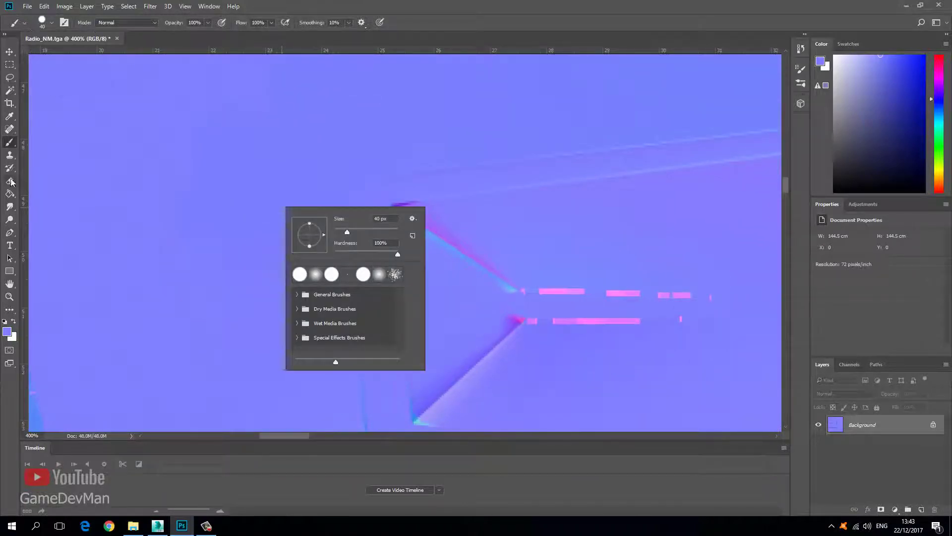
{"action": "left_click", "coordinate": [42, 22]}
{"action": "left_click", "coordinate": [42, 23]}
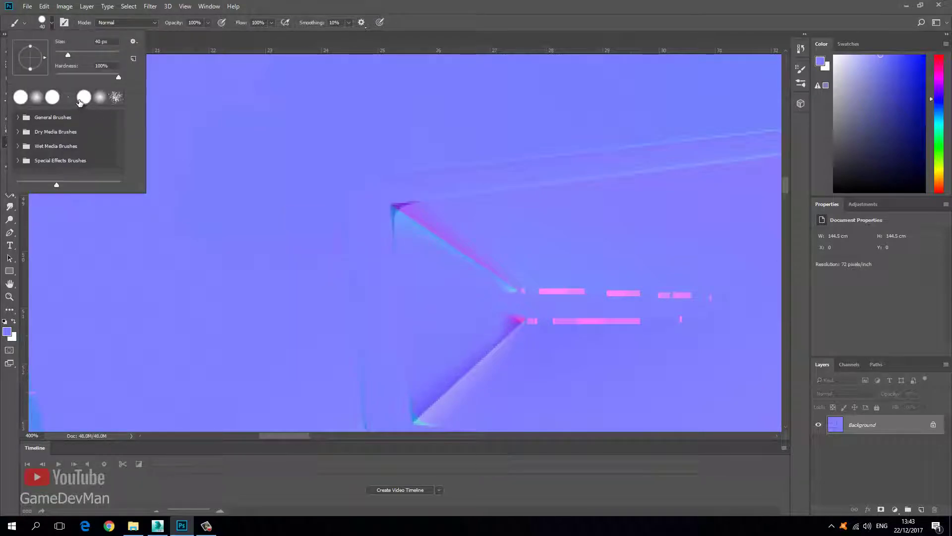
{"action": "scroll", "coordinate": [74, 133], "scroll_direction": "up", "scroll_amount": 1}
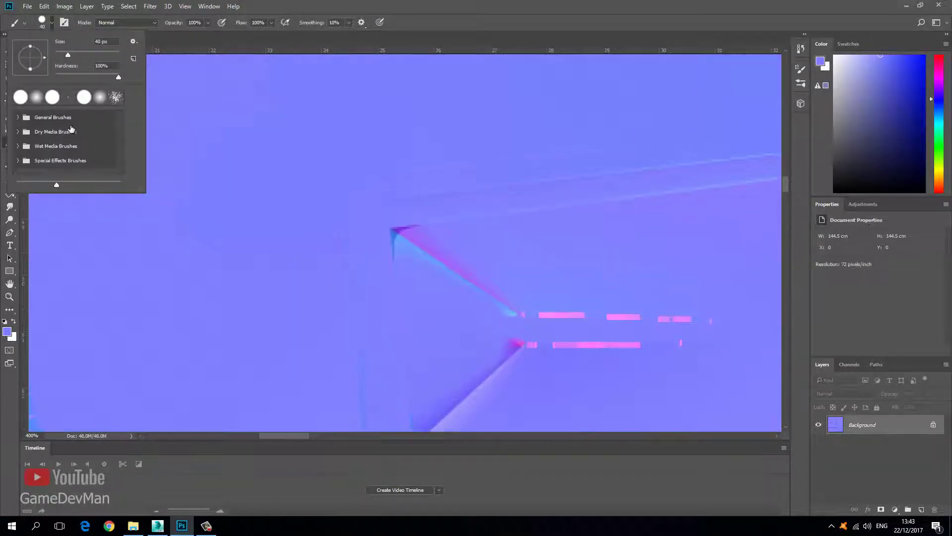
{"action": "scroll", "coordinate": [72, 131], "scroll_direction": "down", "scroll_amount": 1}
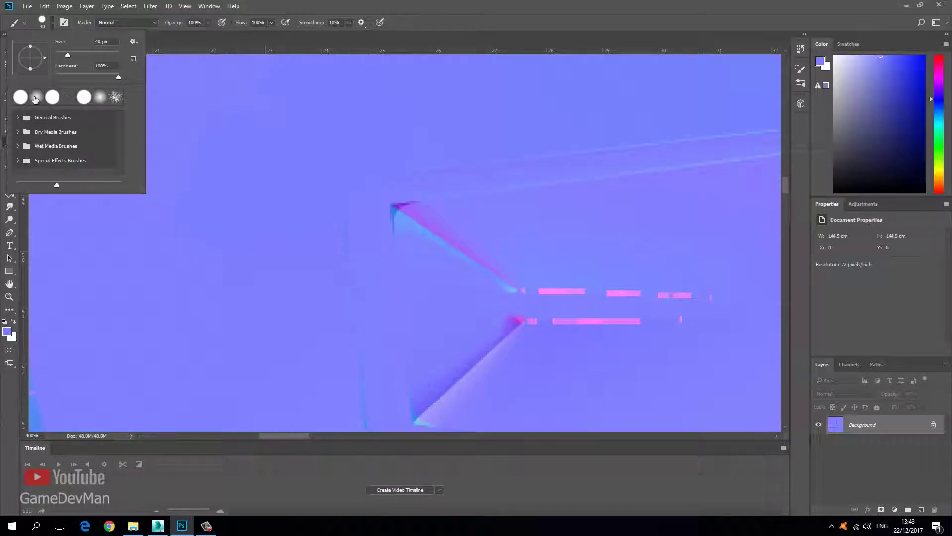
{"action": "key", "text": "e"}
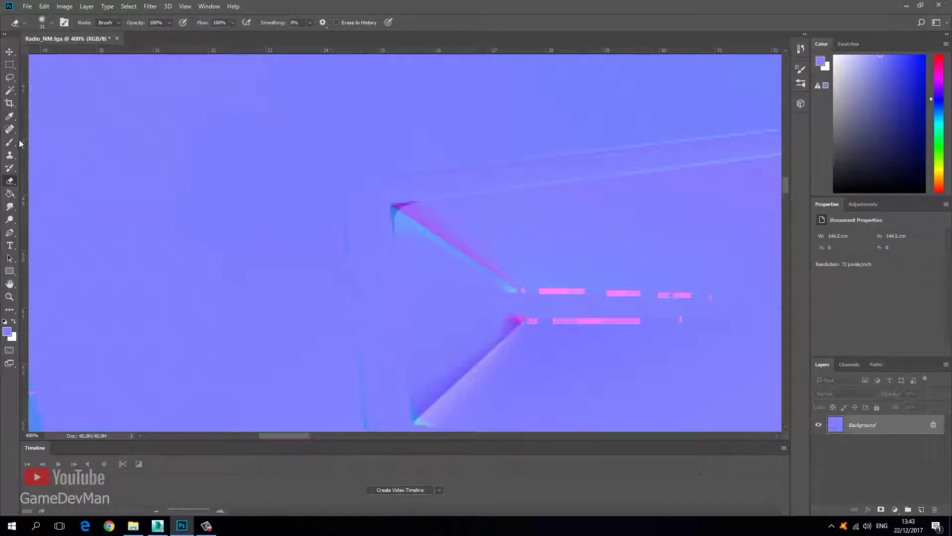
{"action": "key", "text": "b"}
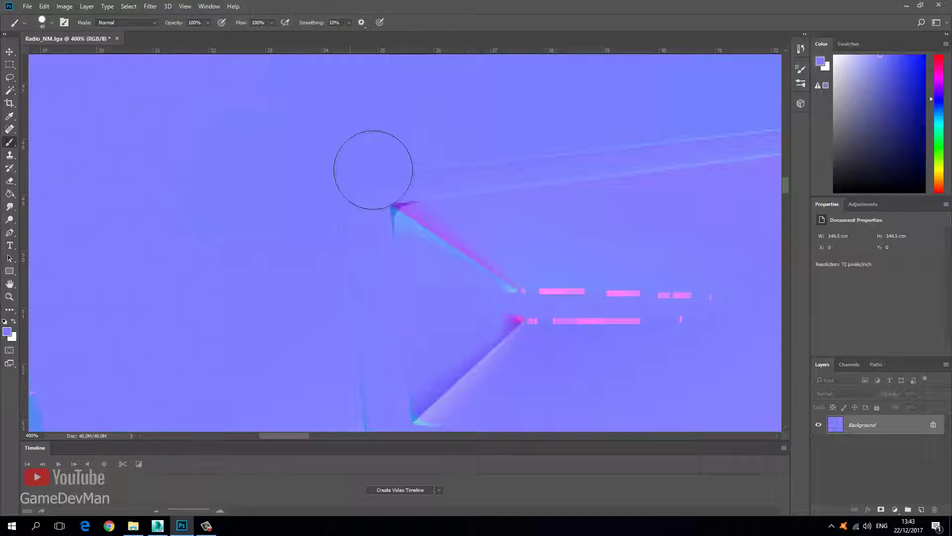
Step: Choose the soft round brush tip with 0% hardness in the brush settings and set its size to 80 px
{"action": "left_click", "coordinate": [801, 83]}
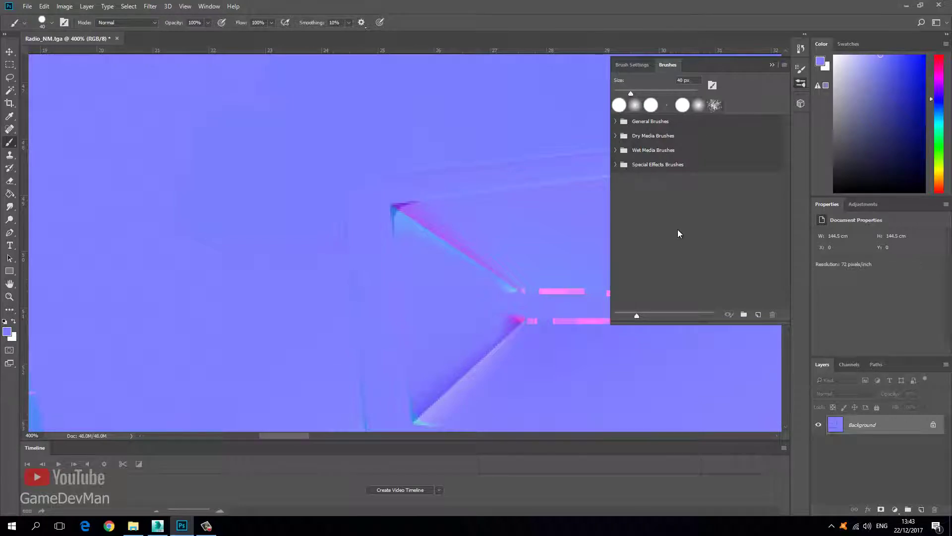
{"action": "left_click", "coordinate": [632, 66]}
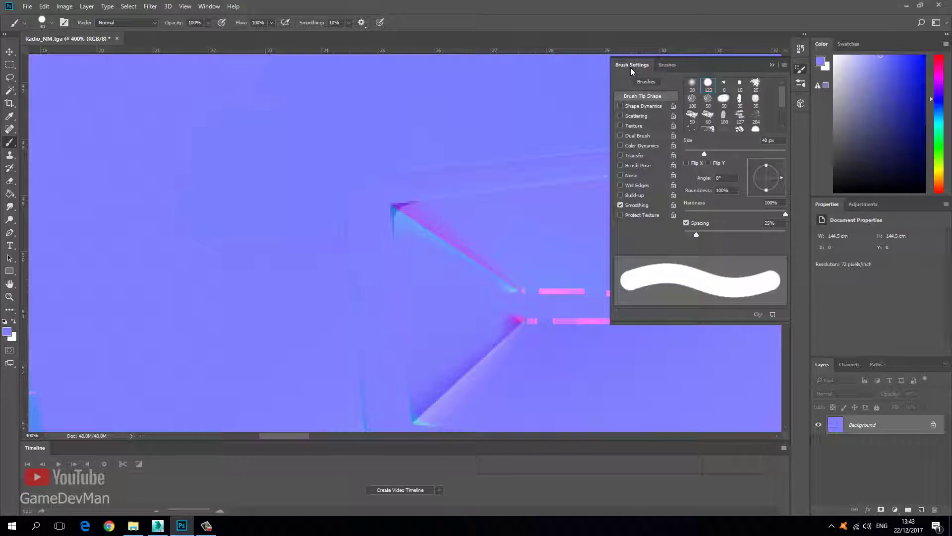
{"action": "left_click", "coordinate": [693, 84]}
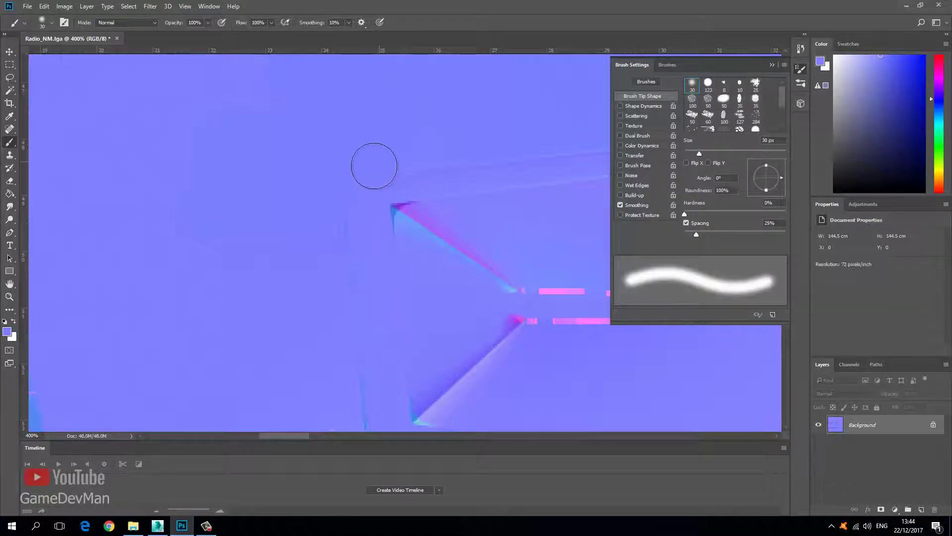
{"action": "left_click", "coordinate": [787, 66]}
{"action": "left_click", "coordinate": [773, 65]}
{"action": "left_click", "coordinate": [772, 65]}
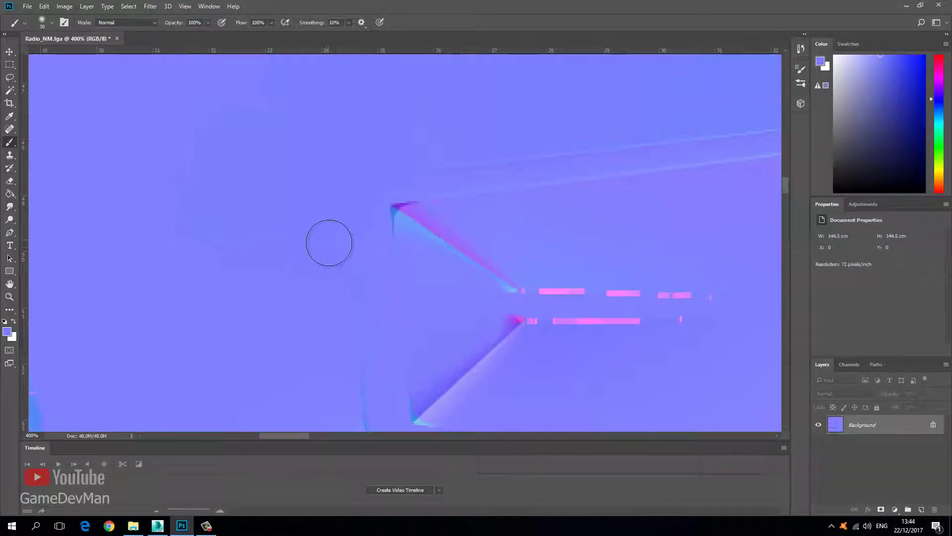
{"action": "right_click", "coordinate": [265, 229]}
{"action": "left_click", "coordinate": [343, 252]}
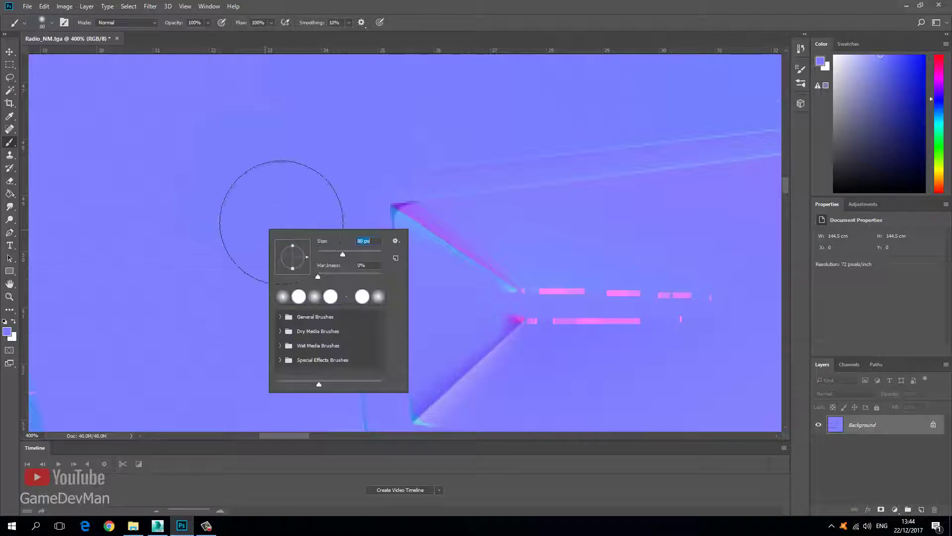
{"action": "key", "text": "Return"}
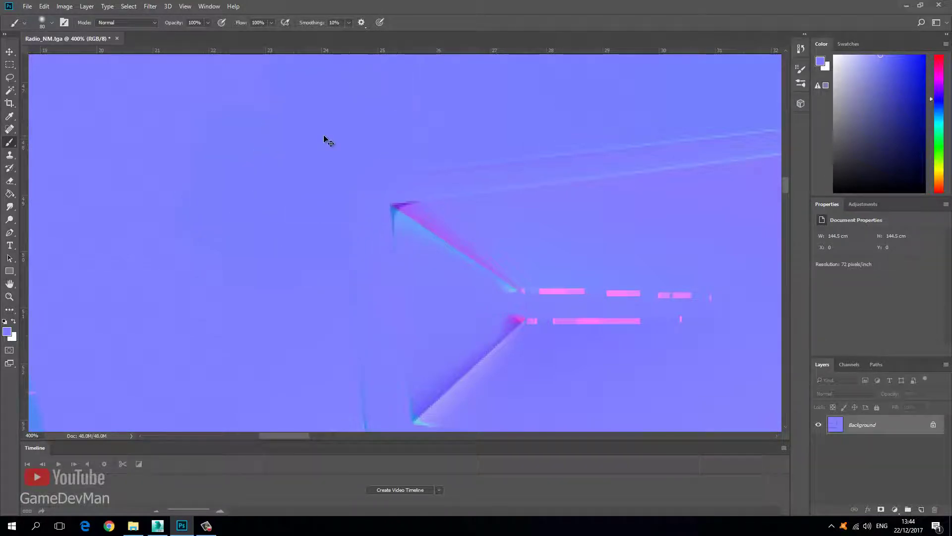
Step: Switch to 3ds Max and examine the repainted emblem corners from above, below and close up
{"action": "key", "text": "alt+Tab"}
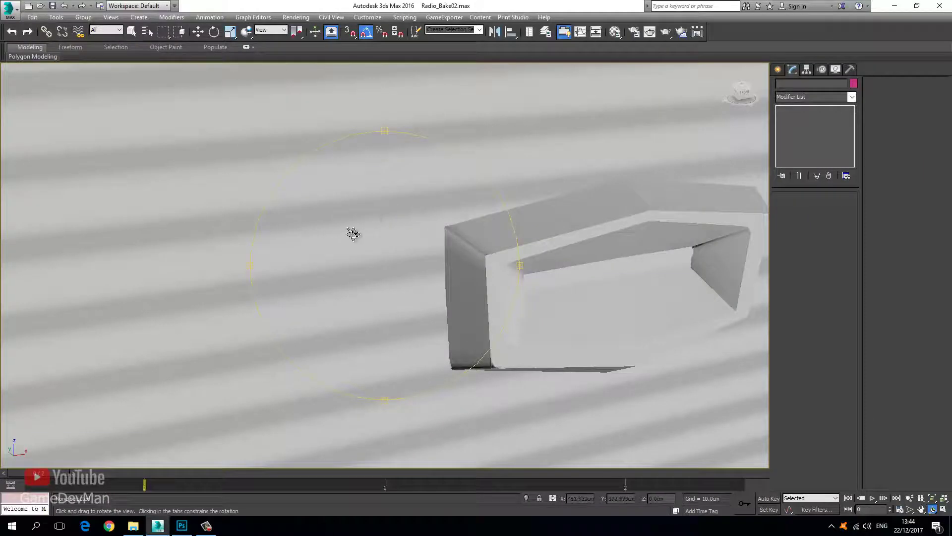
{"action": "middle_click_drag", "start_coordinate": [367, 245], "coordinate": [314, 249]}
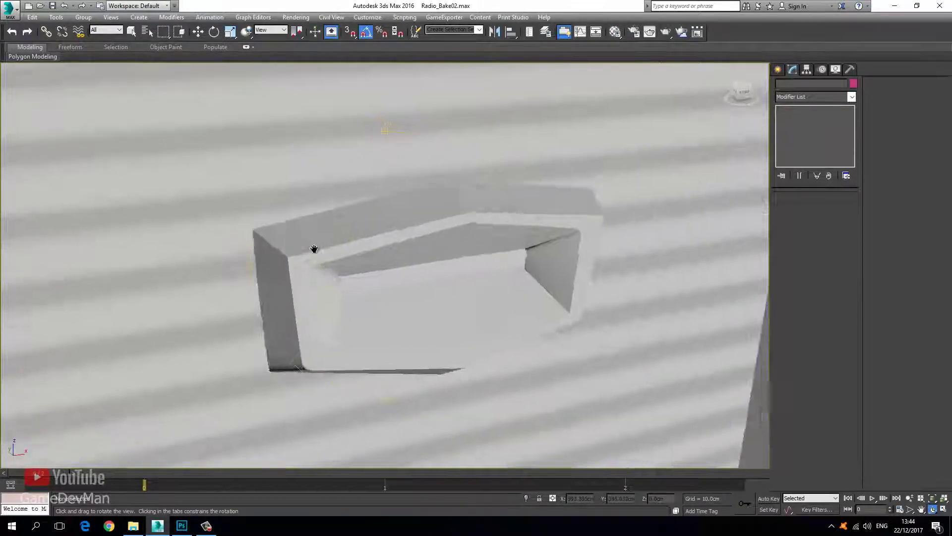
{"action": "scroll", "coordinate": [335, 247], "scroll_direction": "down", "scroll_amount": 3}
{"action": "left_click_drag", "start_coordinate": [308, 264], "coordinate": [323, 253]}
{"action": "middle_click_drag", "start_coordinate": [361, 213], "coordinate": [334, 272]}
{"action": "left_click_drag", "start_coordinate": [378, 238], "coordinate": [365, 214]}
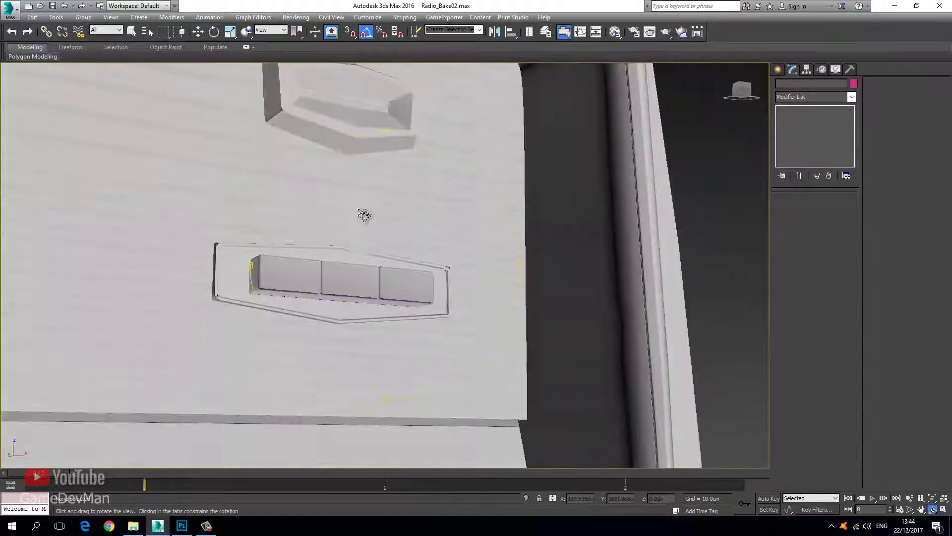
{"action": "middle_click_drag", "start_coordinate": [307, 166], "coordinate": [348, 252]}
{"action": "scroll", "coordinate": [364, 230], "scroll_direction": "up", "scroll_amount": 3}
{"action": "scroll", "coordinate": [347, 236], "scroll_direction": "up", "scroll_amount": 5}
Step: Switch to Photoshop and paint over the cyan and pink streaks at the emblem's lower right corner with the 80 px soft brush
{"action": "key", "text": "alt+Tab"}
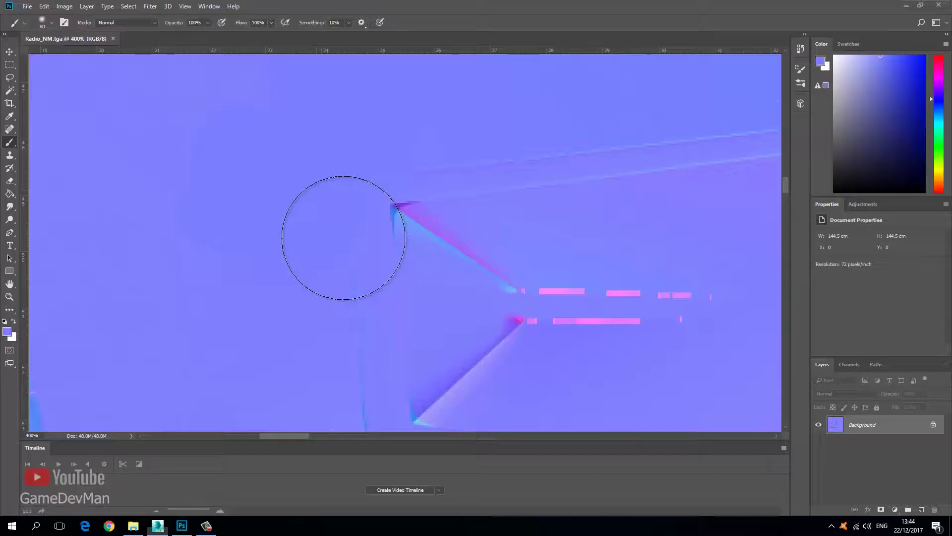
{"action": "mouse_move", "coordinate": [328, 367]}
{"action": "left_mouse_down"}
{"action": "mouse_move", "coordinate": [336, 235]}
{"action": "mouse_move", "coordinate": [336, 307]}
{"action": "left_mouse_up"}
{"action": "mouse_move", "coordinate": [259, 204]}
{"action": "left_mouse_down"}
{"action": "mouse_move", "coordinate": [258, 217]}
{"action": "mouse_move", "coordinate": [286, 226]}
{"action": "mouse_move", "coordinate": [317, 278]}
{"action": "mouse_move", "coordinate": [331, 242]}
{"action": "mouse_move", "coordinate": [323, 219]}
{"action": "mouse_move", "coordinate": [348, 233]}
{"action": "mouse_move", "coordinate": [324, 206]}
{"action": "mouse_move", "coordinate": [357, 251]}
{"action": "mouse_move", "coordinate": [208, 238]}
{"action": "left_mouse_up"}
{"action": "left_click_drag", "start_coordinate": [613, 290], "coordinate": [441, 270]}
{"action": "mouse_move", "coordinate": [577, 259]}
{"action": "left_mouse_down"}
{"action": "mouse_move", "coordinate": [410, 269]}
{"action": "mouse_move", "coordinate": [219, 300]}
{"action": "left_mouse_up"}
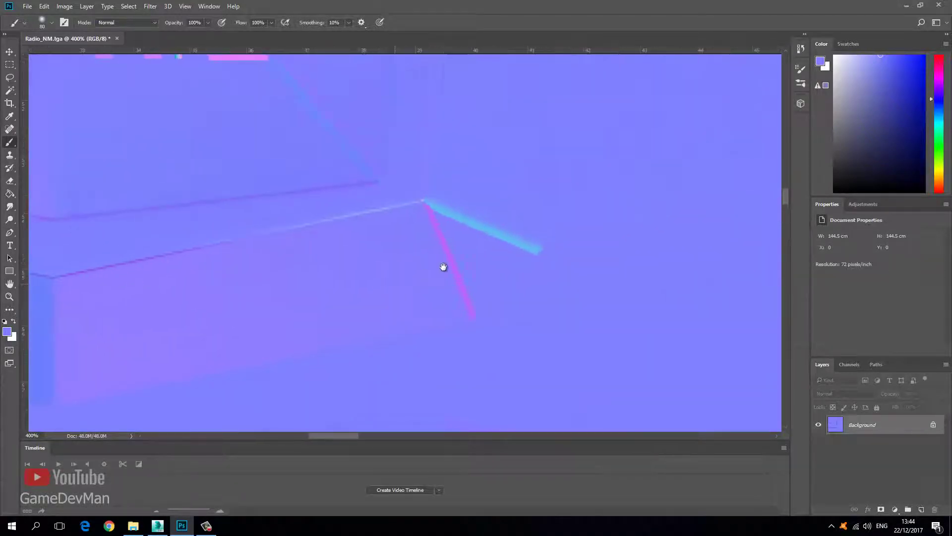
{"action": "mouse_move", "coordinate": [471, 219]}
{"action": "left_mouse_down"}
{"action": "mouse_move", "coordinate": [465, 292]}
{"action": "mouse_move", "coordinate": [525, 240]}
{"action": "mouse_move", "coordinate": [462, 240]}
{"action": "mouse_move", "coordinate": [474, 224]}
{"action": "left_mouse_up"}
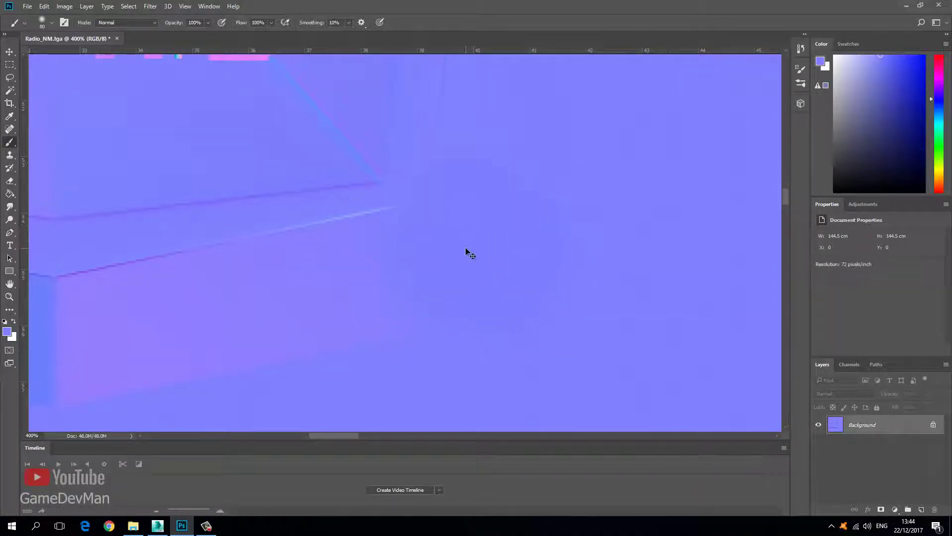
Step: Switch to 3ds Max and check the emblem's lower corner and geometry, turning edged faces on and off again
{"action": "key", "text": "alt+Tab"}
{"action": "middle_click_drag", "start_coordinate": [395, 266], "coordinate": [395, 268]}
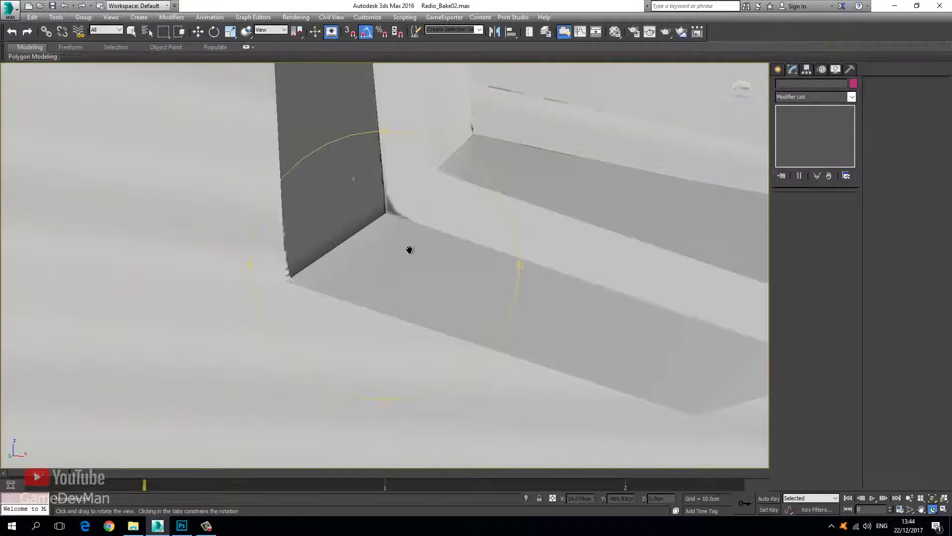
{"action": "mouse_move", "coordinate": [400, 234]}
{"action": "middle_mouse_down", "text": "alt"}
{"action": "mouse_move", "coordinate": [315, 238]}
{"action": "mouse_move", "coordinate": [445, 259]}
{"action": "mouse_move", "coordinate": [261, 272]}
{"action": "mouse_move", "coordinate": [366, 242]}
{"action": "middle_mouse_up", "text": "alt"}
{"action": "key", "text": "F4"}
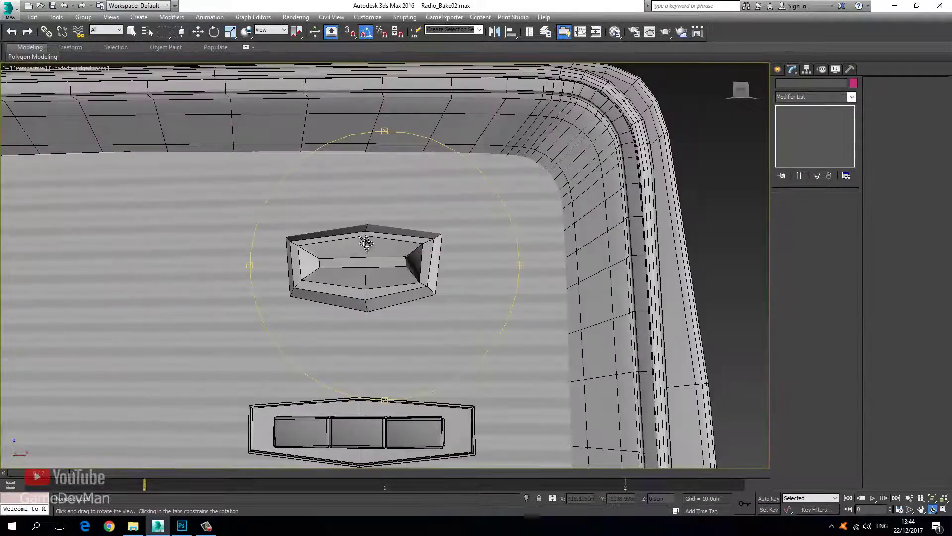
{"action": "mouse_move", "coordinate": [402, 214]}
{"action": "middle_mouse_down", "text": "alt"}
{"action": "mouse_move", "coordinate": [446, 291]}
{"action": "mouse_move", "coordinate": [362, 277]}
{"action": "mouse_move", "coordinate": [373, 252]}
{"action": "mouse_move", "coordinate": [382, 261]}
{"action": "mouse_move", "coordinate": [355, 270]}
{"action": "mouse_move", "coordinate": [254, 246]}
{"action": "mouse_move", "coordinate": [379, 251]}
{"action": "mouse_move", "coordinate": [263, 265]}
{"action": "mouse_move", "coordinate": [255, 243]}
{"action": "mouse_move", "coordinate": [403, 221]}
{"action": "mouse_move", "coordinate": [423, 232]}
{"action": "mouse_move", "coordinate": [288, 240]}
{"action": "mouse_move", "coordinate": [405, 251]}
{"action": "middle_mouse_up", "text": "alt"}
{"action": "key", "text": "F4"}
Step: Examine the shading of the emblem and the button row from several angles, both close up and from a distance
{"action": "scroll", "coordinate": [382, 261], "scroll_direction": "down", "scroll_amount": 3}
{"action": "scroll", "coordinate": [385, 264], "scroll_direction": "up", "scroll_amount": 6}
{"action": "scroll", "coordinate": [378, 251], "scroll_direction": "down", "scroll_amount": 4}
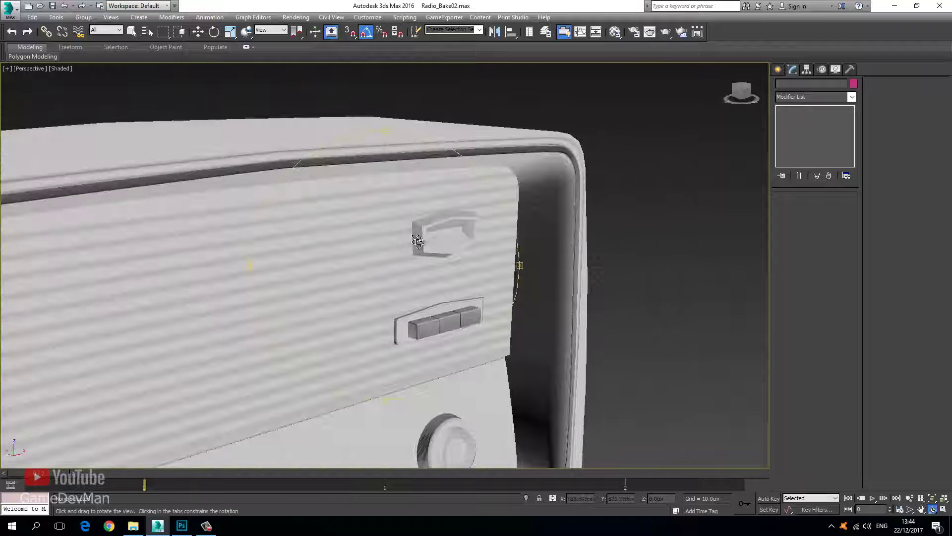
{"action": "mouse_move", "coordinate": [418, 241]}
{"action": "left_mouse_down"}
{"action": "mouse_move", "coordinate": [403, 240]}
{"action": "mouse_move", "coordinate": [412, 242]}
{"action": "left_mouse_up"}
{"action": "scroll", "coordinate": [408, 308], "scroll_direction": "up", "scroll_amount": 4}
{"action": "middle_click_drag", "start_coordinate": [408, 308], "coordinate": [347, 270]}
{"action": "scroll", "coordinate": [343, 271], "scroll_direction": "down", "scroll_amount": 2}
{"action": "left_click_drag", "start_coordinate": [344, 271], "coordinate": [391, 293]}
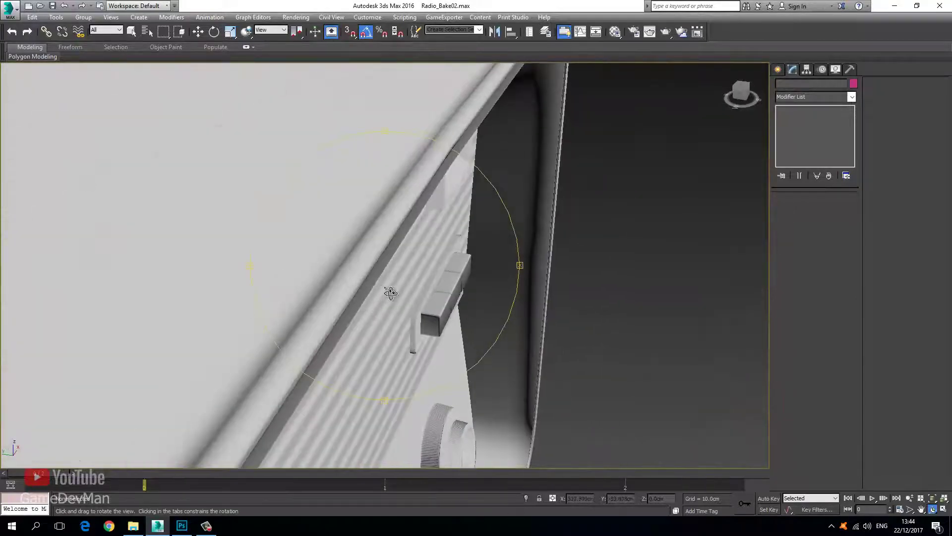
{"action": "scroll", "coordinate": [387, 294], "scroll_direction": "up", "scroll_amount": 4}
{"action": "middle_click_drag", "start_coordinate": [362, 296], "coordinate": [322, 253]}
{"action": "scroll", "coordinate": [323, 252], "scroll_direction": "down", "scroll_amount": 3}
{"action": "left_click_drag", "start_coordinate": [380, 270], "coordinate": [347, 233]}
{"action": "middle_click_drag", "start_coordinate": [281, 216], "coordinate": [316, 245]}
{"action": "scroll", "coordinate": [315, 245], "scroll_direction": "down", "scroll_amount": 4}
Step: Switch to Photoshop and enlarge the soft brush to 120 px over the arched streaks below the grille strips
{"action": "key", "text": "alt+Tab"}
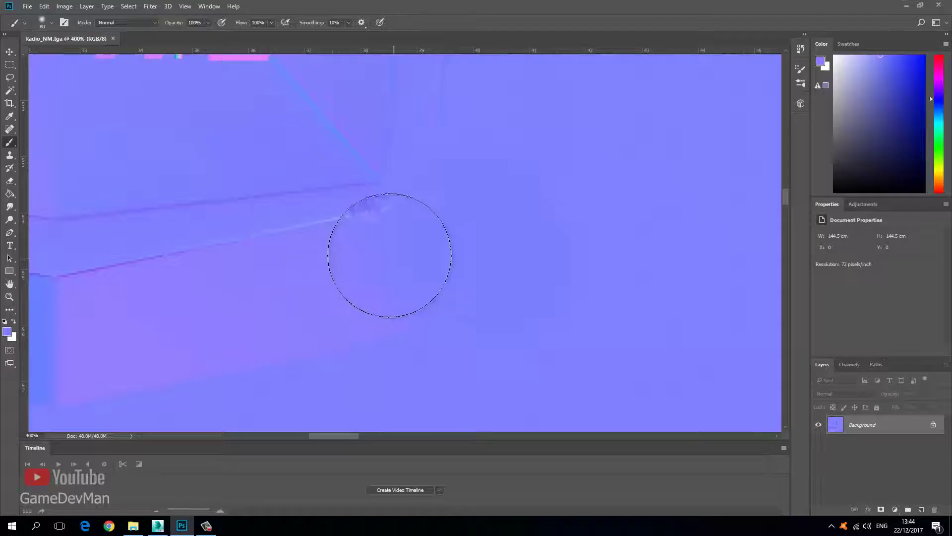
{"action": "left_click_drag", "start_coordinate": [298, 251], "coordinate": [374, 255]}
{"action": "left_click_drag", "start_coordinate": [318, 236], "coordinate": [364, 249]}
{"action": "key", "text": "ctrl+minus"}
{"action": "key", "text": "ctrl+minus"}
{"action": "key", "text": "ctrl+minus"}
{"action": "key", "text": "ctrl+minus"}
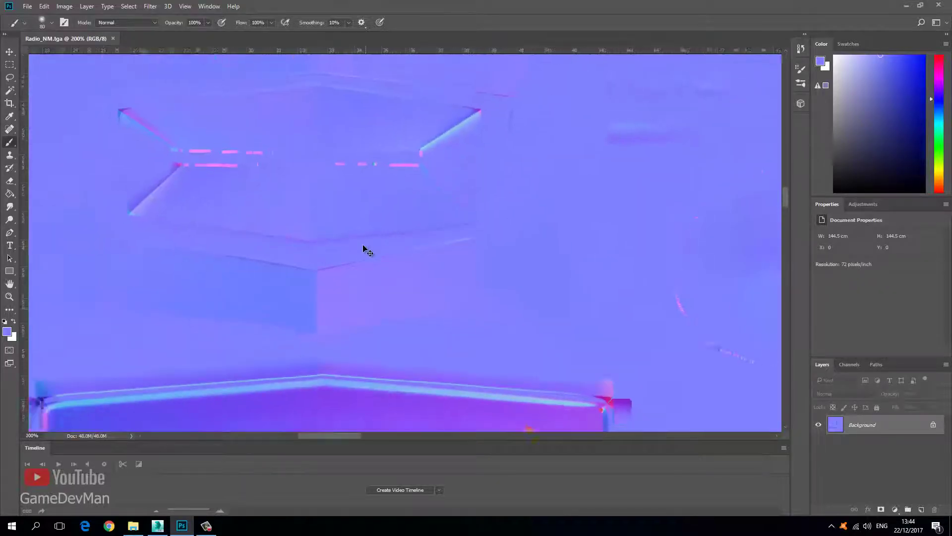
{"action": "left_click_drag", "start_coordinate": [192, 155], "coordinate": [230, 222]}
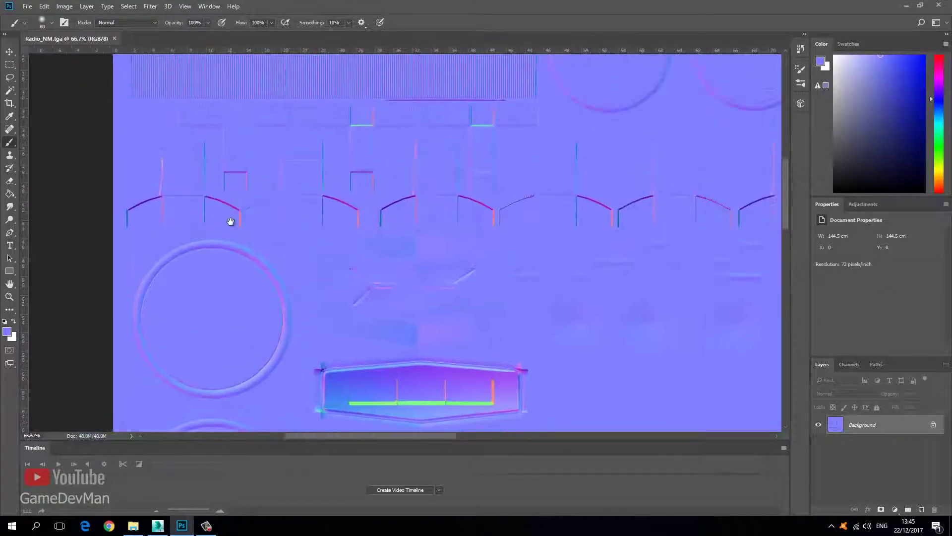
{"action": "left_click_drag", "start_coordinate": [194, 171], "coordinate": [198, 182]}
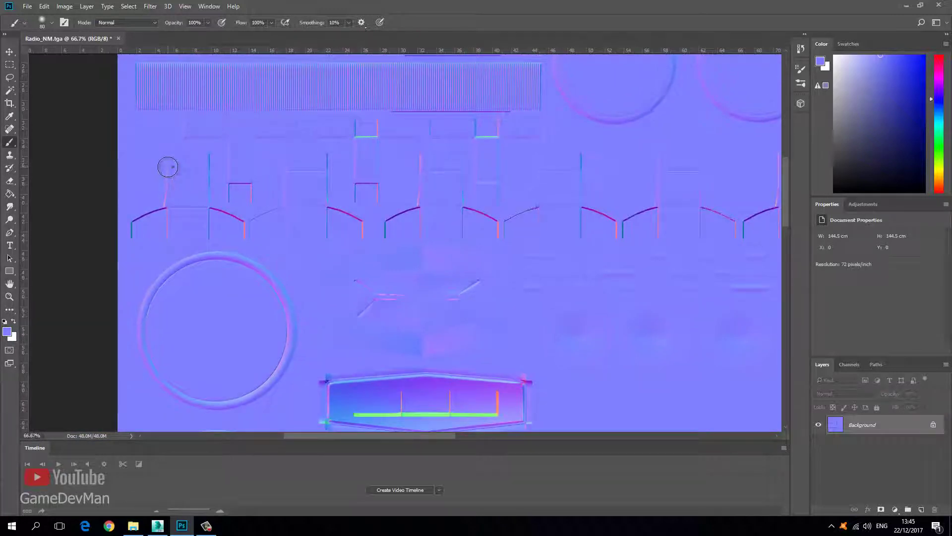
{"action": "right_click", "coordinate": [168, 167]}
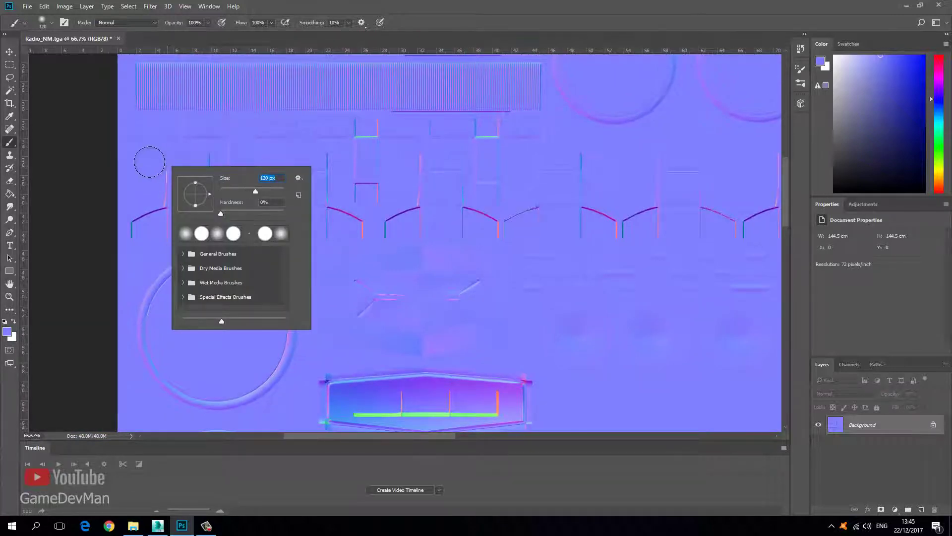
{"action": "key", "text": "space"}
{"action": "left_click", "coordinate": [132, 150]}
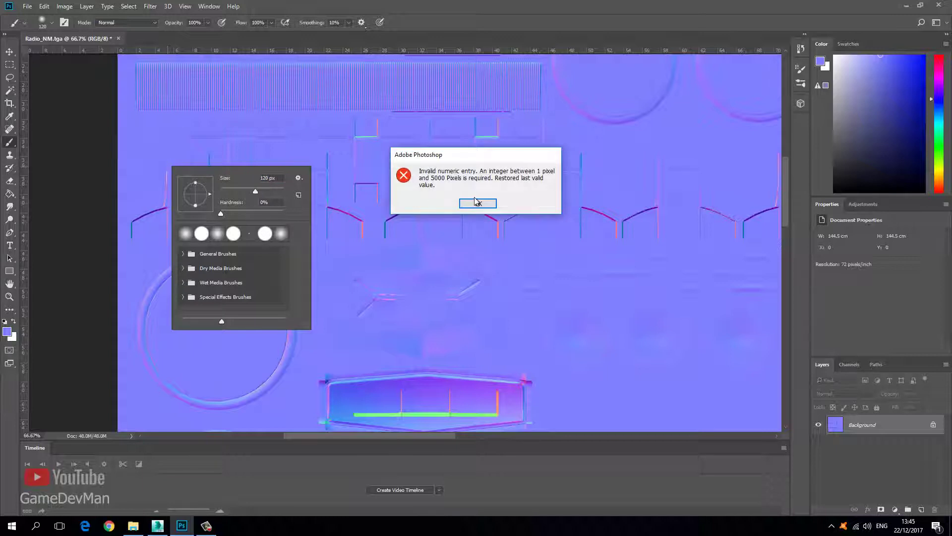
{"action": "left_click", "coordinate": [477, 202]}
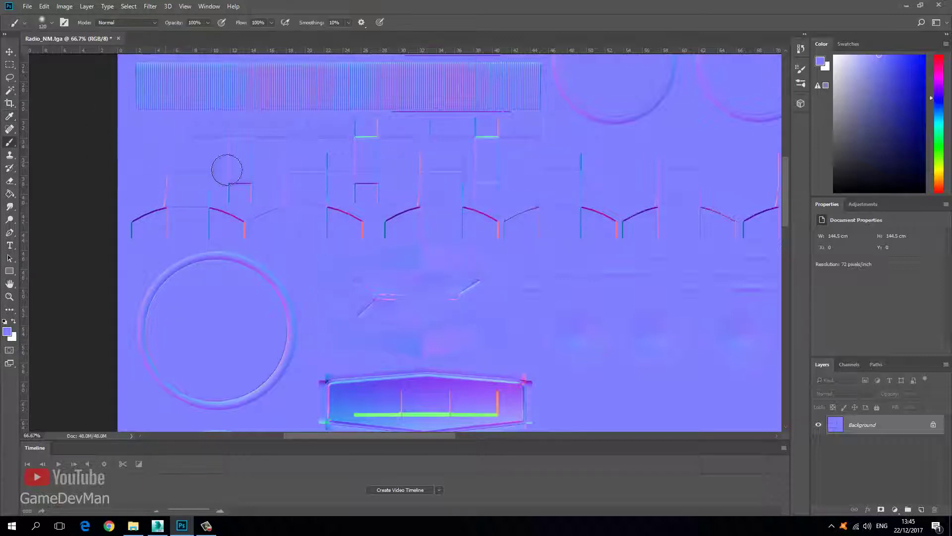
Step: Paint over the row of arched streaks and the green brackets below the grille strips with the 120 px brush, and save the map
{"action": "mouse_move", "coordinate": [227, 170]}
{"action": "left_mouse_down"}
{"action": "mouse_move", "coordinate": [200, 202]}
{"action": "mouse_move", "coordinate": [258, 218]}
{"action": "mouse_move", "coordinate": [133, 228]}
{"action": "mouse_move", "coordinate": [249, 179]}
{"action": "mouse_move", "coordinate": [276, 140]}
{"action": "left_mouse_up"}
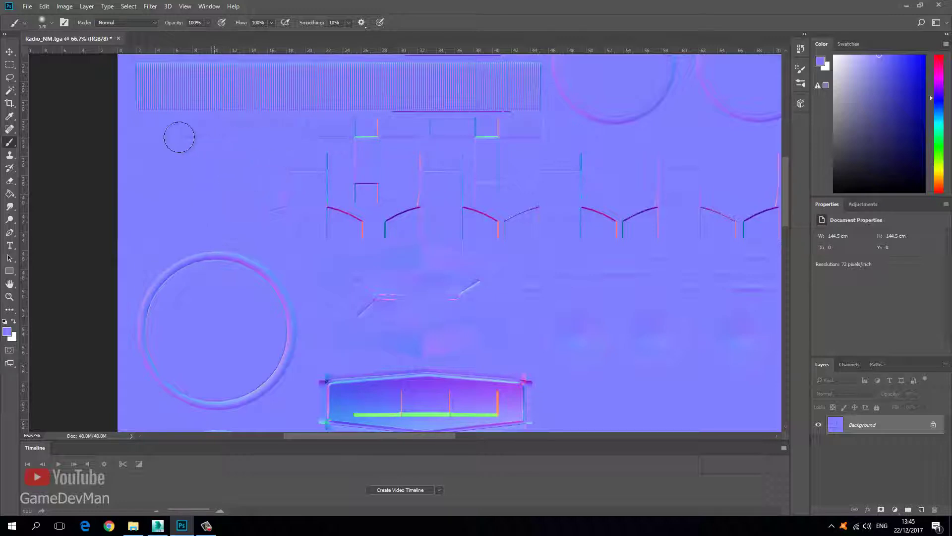
{"action": "mouse_move", "coordinate": [179, 138]}
{"action": "left_mouse_down"}
{"action": "mouse_move", "coordinate": [410, 172]}
{"action": "mouse_move", "coordinate": [346, 207]}
{"action": "mouse_move", "coordinate": [363, 229]}
{"action": "mouse_move", "coordinate": [248, 213]}
{"action": "mouse_move", "coordinate": [393, 223]}
{"action": "mouse_move", "coordinate": [491, 206]}
{"action": "mouse_move", "coordinate": [471, 232]}
{"action": "left_mouse_up"}
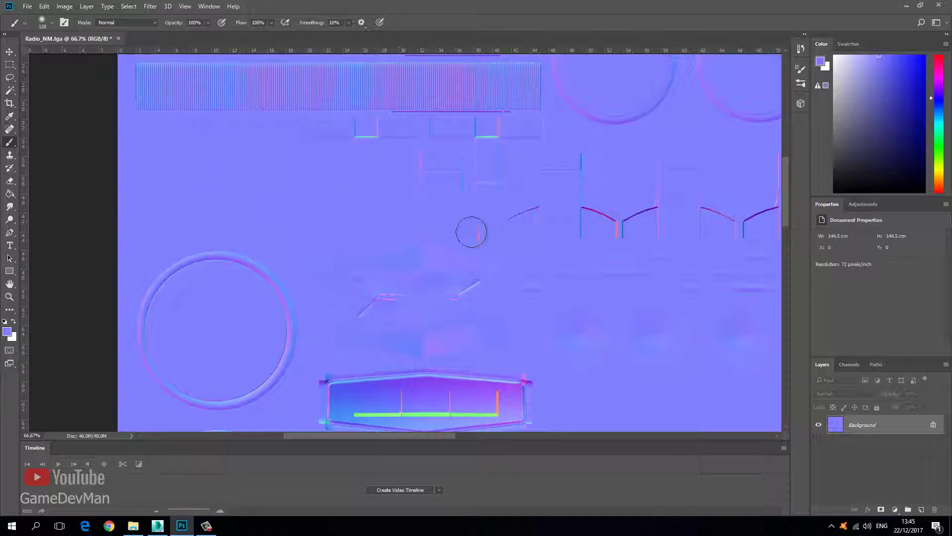
{"action": "mouse_move", "coordinate": [399, 177]}
{"action": "left_mouse_down"}
{"action": "mouse_move", "coordinate": [443, 167]}
{"action": "mouse_move", "coordinate": [410, 198]}
{"action": "mouse_move", "coordinate": [599, 204]}
{"action": "mouse_move", "coordinate": [471, 217]}
{"action": "mouse_move", "coordinate": [466, 187]}
{"action": "mouse_move", "coordinate": [424, 204]}
{"action": "mouse_move", "coordinate": [504, 240]}
{"action": "mouse_move", "coordinate": [497, 250]}
{"action": "mouse_move", "coordinate": [639, 244]}
{"action": "mouse_move", "coordinate": [497, 214]}
{"action": "mouse_move", "coordinate": [544, 175]}
{"action": "mouse_move", "coordinate": [595, 178]}
{"action": "mouse_move", "coordinate": [578, 232]}
{"action": "mouse_move", "coordinate": [524, 225]}
{"action": "left_mouse_up"}
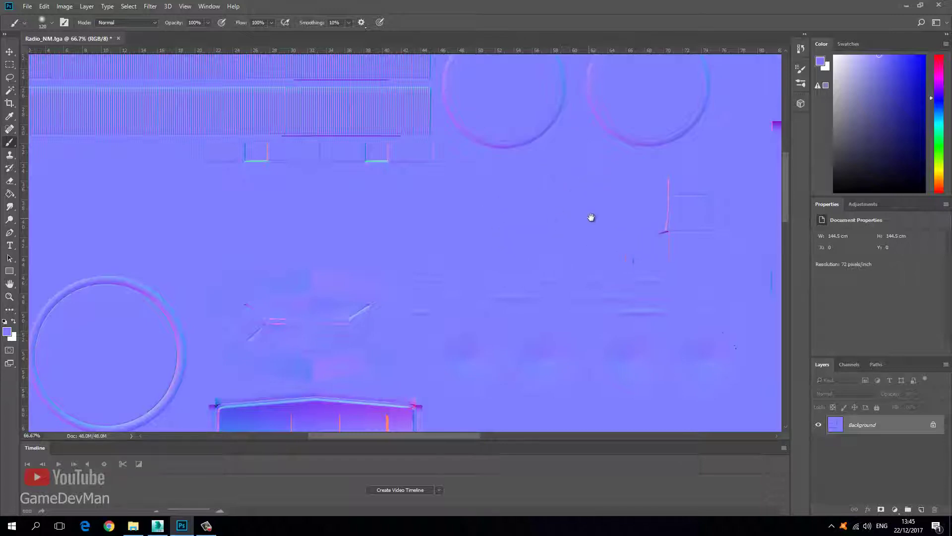
{"action": "left_click_drag", "start_coordinate": [591, 217], "coordinate": [467, 218]}
{"action": "mouse_move", "coordinate": [530, 202]}
{"action": "left_mouse_down"}
{"action": "mouse_move", "coordinate": [577, 187]}
{"action": "mouse_move", "coordinate": [531, 230]}
{"action": "mouse_move", "coordinate": [573, 235]}
{"action": "mouse_move", "coordinate": [574, 254]}
{"action": "mouse_move", "coordinate": [414, 243]}
{"action": "left_mouse_up"}
{"action": "left_click_drag", "start_coordinate": [281, 192], "coordinate": [393, 246]}
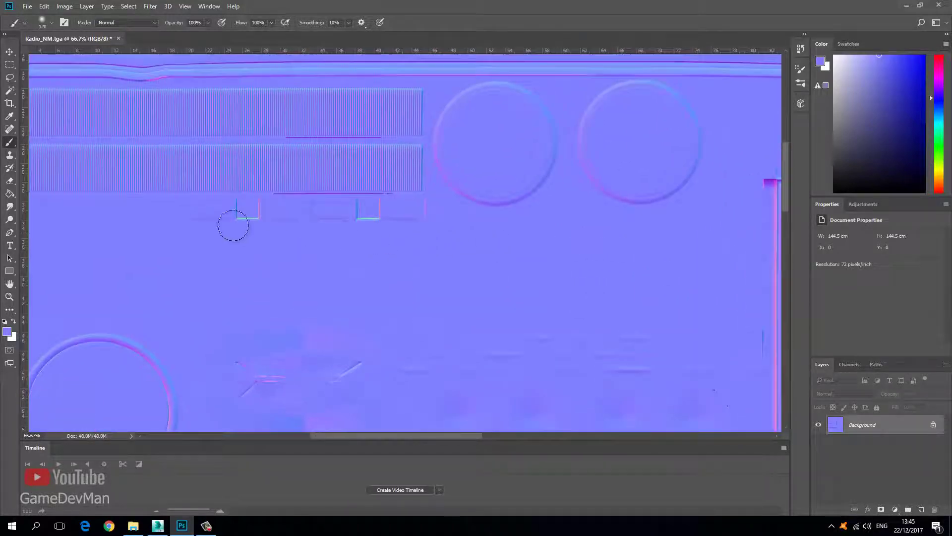
{"action": "mouse_move", "coordinate": [187, 210]}
{"action": "left_mouse_down"}
{"action": "mouse_move", "coordinate": [412, 217]}
{"action": "mouse_move", "coordinate": [246, 214]}
{"action": "left_mouse_up"}
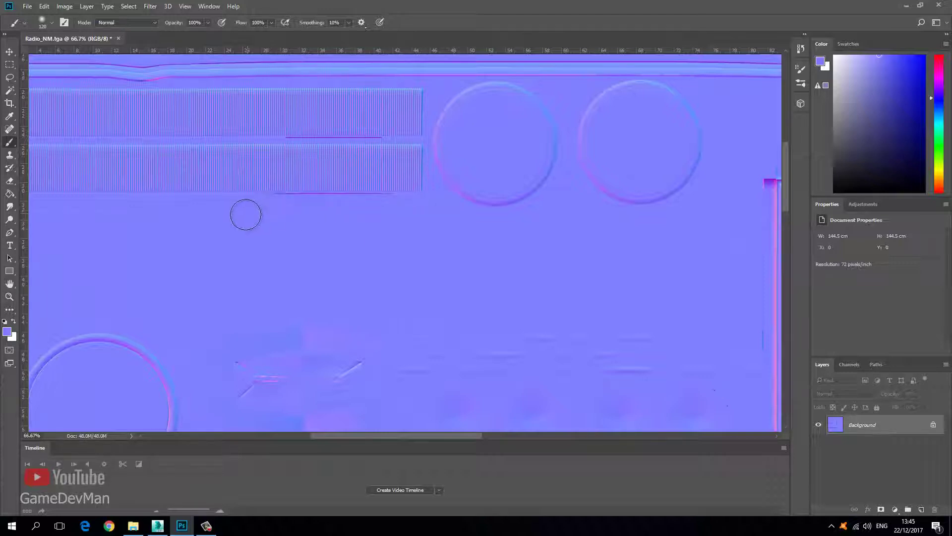
Step: Switch to 3ds Max and examine the emblem, the button row and the radio's front from several angles and distances
{"action": "key", "text": "alt+Tab"}
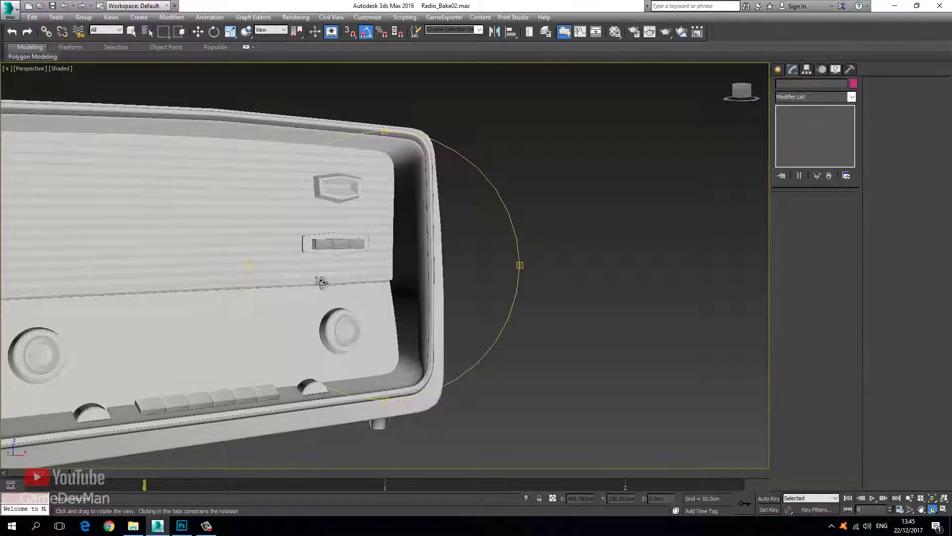
{"action": "scroll", "coordinate": [317, 243], "scroll_direction": "up", "scroll_amount": 3}
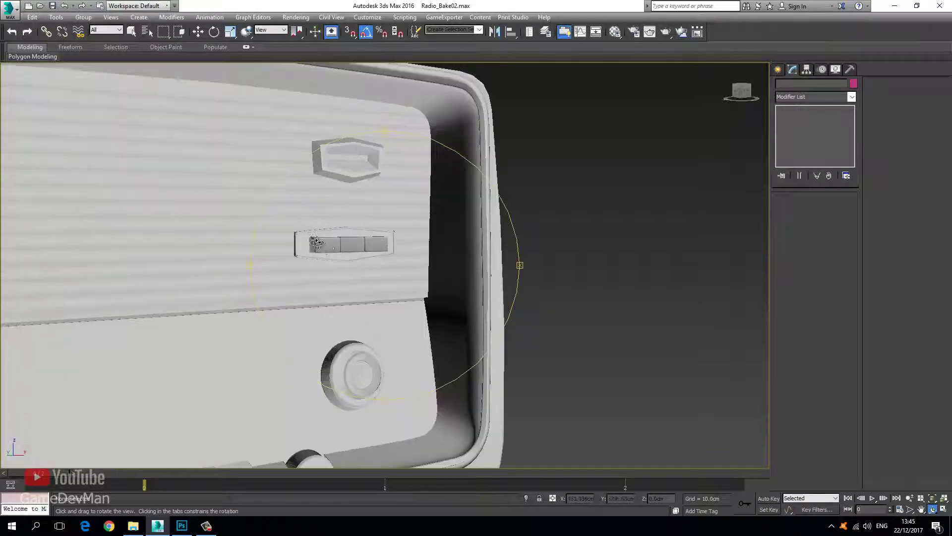
{"action": "scroll", "coordinate": [335, 246], "scroll_direction": "up", "scroll_amount": 3}
{"action": "left_click_drag", "start_coordinate": [330, 222], "coordinate": [354, 251]}
{"action": "scroll", "coordinate": [354, 251], "scroll_direction": "down", "scroll_amount": 4}
{"action": "middle_click_drag", "start_coordinate": [354, 251], "coordinate": [372, 207]}
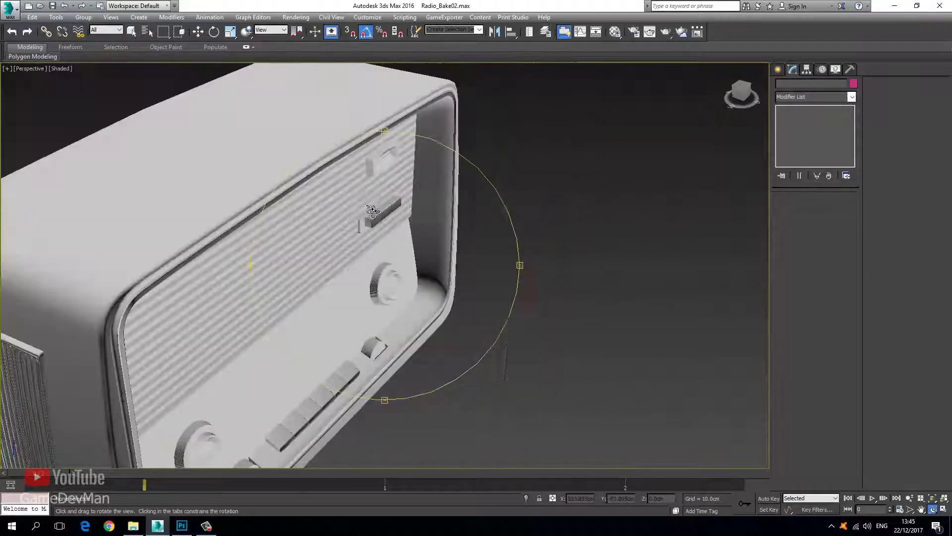
{"action": "middle_click_drag", "start_coordinate": [322, 360], "coordinate": [367, 194]}
{"action": "scroll", "coordinate": [366, 291], "scroll_direction": "up", "scroll_amount": 3}
{"action": "key", "text": "alt+Tab"}
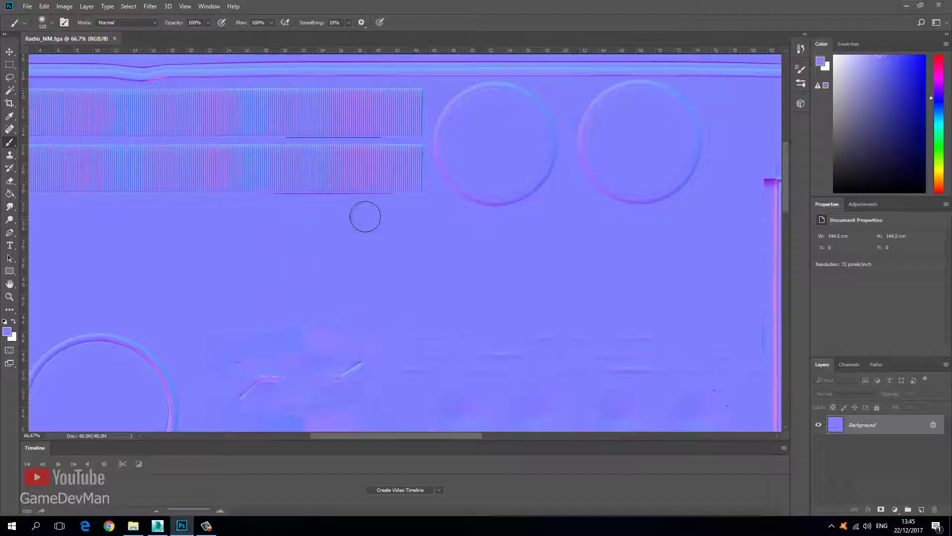
{"action": "key", "text": "alt+Tab"}
{"action": "left_click_drag", "start_coordinate": [366, 216], "coordinate": [393, 244]}
{"action": "scroll", "coordinate": [398, 240], "scroll_direction": "down", "scroll_amount": 5}
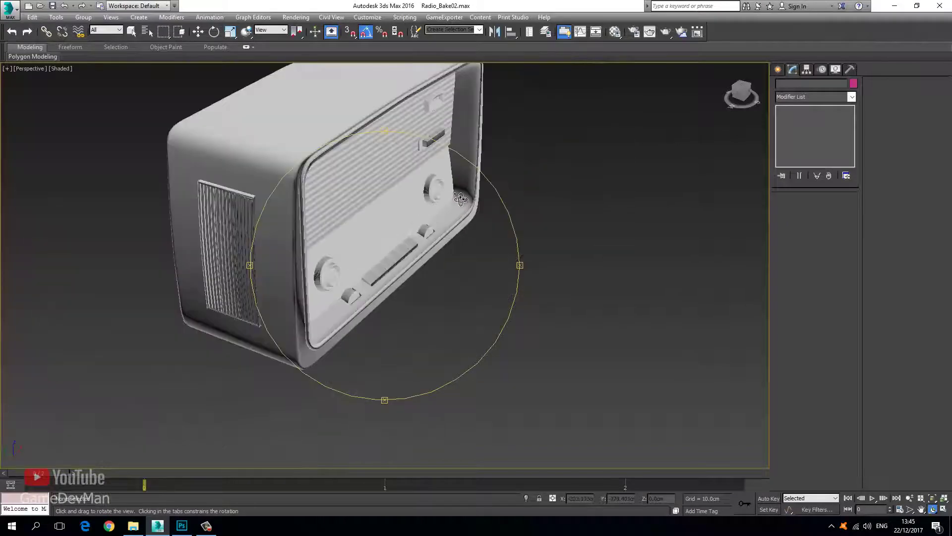
Step: Create a standard Omni light above and to the left of the radio in the front view, at about X -631, Z 1029 cm
{"action": "left_click", "coordinate": [778, 70]}
{"action": "left_click", "coordinate": [805, 88]}
{"action": "left_click", "coordinate": [812, 99]}
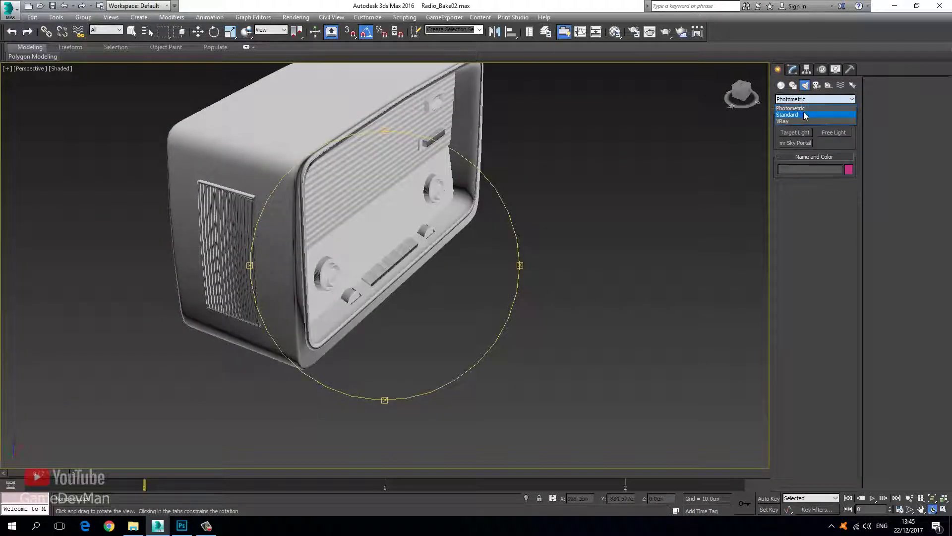
{"action": "left_click", "coordinate": [804, 115]}
{"action": "left_click", "coordinate": [806, 151]}
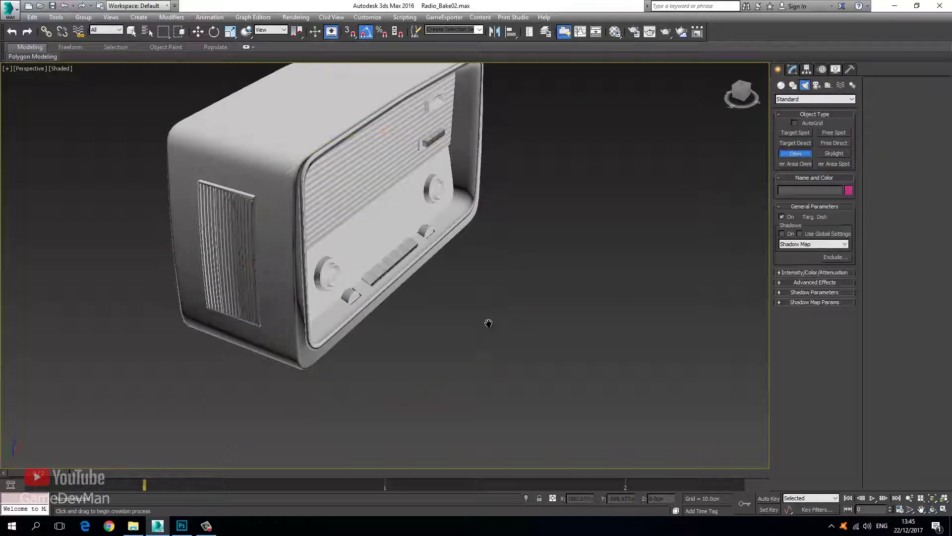
{"action": "scroll", "coordinate": [451, 287], "scroll_direction": "down", "scroll_amount": 4}
{"action": "key", "text": "f"}
{"action": "scroll", "coordinate": [370, 242], "scroll_direction": "down", "scroll_amount": 8}
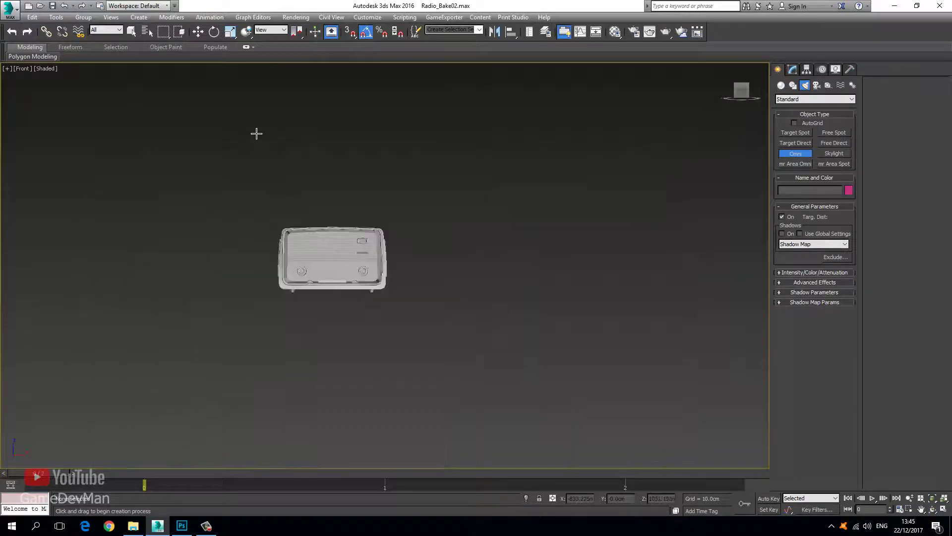
{"action": "left_click", "coordinate": [254, 132]}
Step: Move the Omni light in the top view to in front of the radio, at about X -564, Y -1251 cm
{"action": "left_click", "coordinate": [198, 31]}
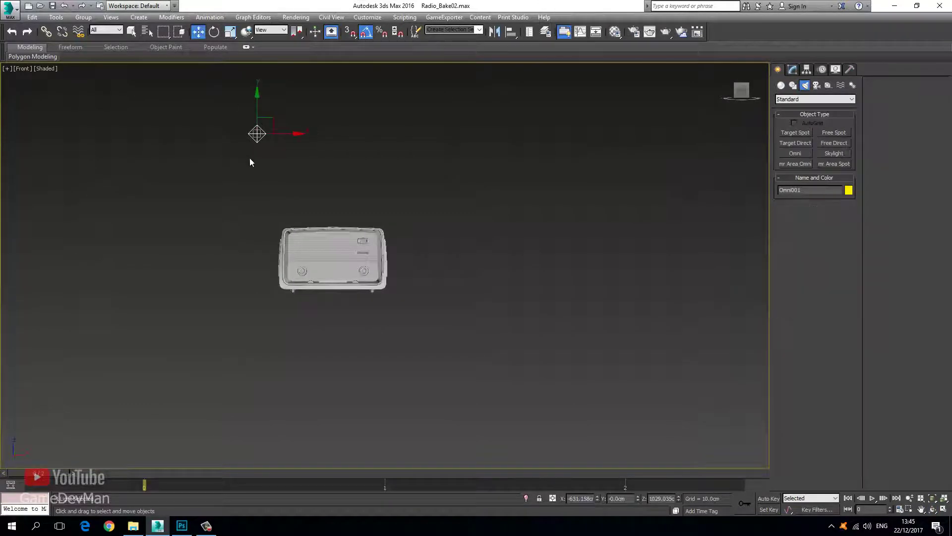
{"action": "key", "text": "t"}
{"action": "scroll", "coordinate": [295, 189], "scroll_direction": "down", "scroll_amount": 8}
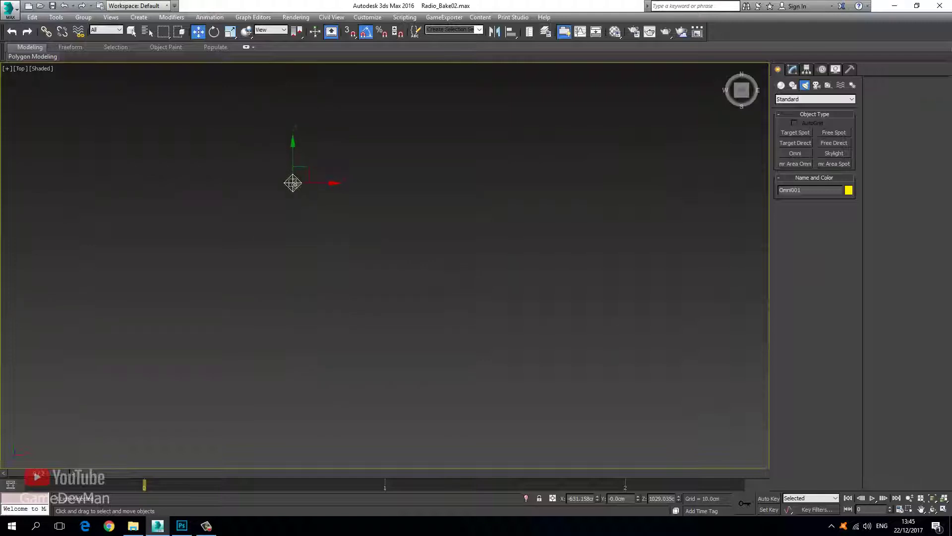
{"action": "scroll", "coordinate": [303, 180], "scroll_direction": "down", "scroll_amount": 4}
{"action": "mouse_move", "coordinate": [317, 164]}
{"action": "left_mouse_down"}
{"action": "mouse_move", "coordinate": [302, 240]}
{"action": "mouse_move", "coordinate": [340, 316]}
{"action": "mouse_move", "coordinate": [325, 313]}
{"action": "left_mouse_up"}
Step: Set the viewport shading to Realistic and turn on shadows for the Omni light
{"action": "left_click", "coordinate": [41, 68]}
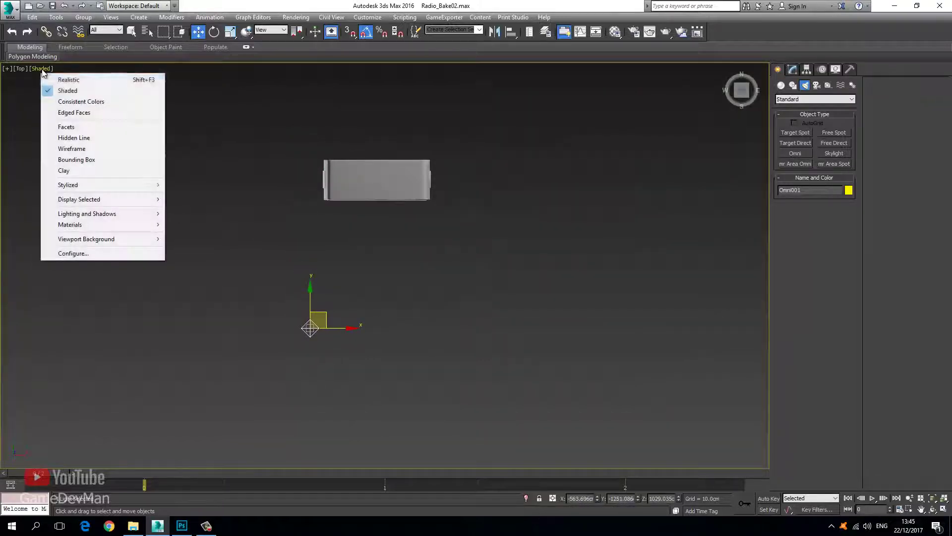
{"action": "left_click", "coordinate": [62, 76]}
{"action": "middle_click_drag", "start_coordinate": [257, 218], "coordinate": [245, 226]}
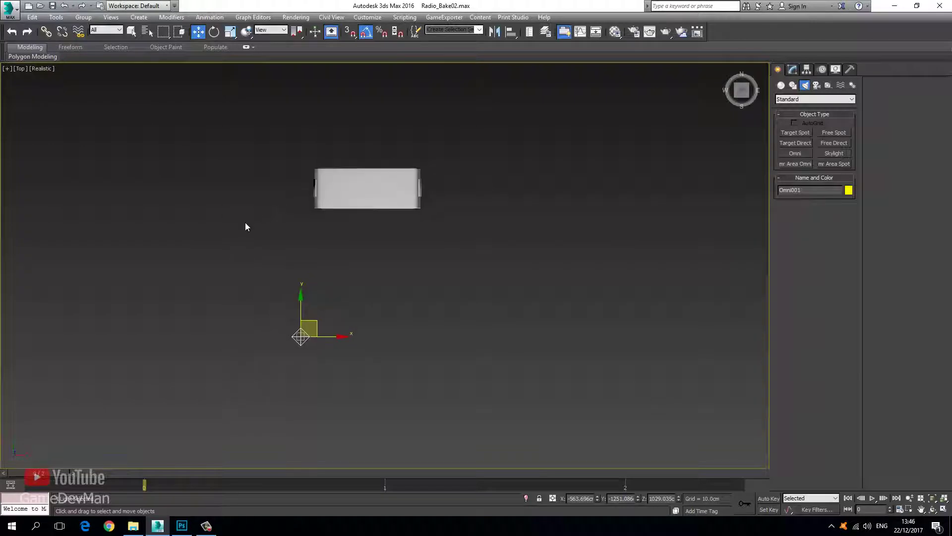
{"action": "left_click", "coordinate": [793, 70]}
{"action": "left_click", "coordinate": [790, 251]}
{"action": "middle_click_drag", "start_coordinate": [469, 263], "coordinate": [491, 271]}
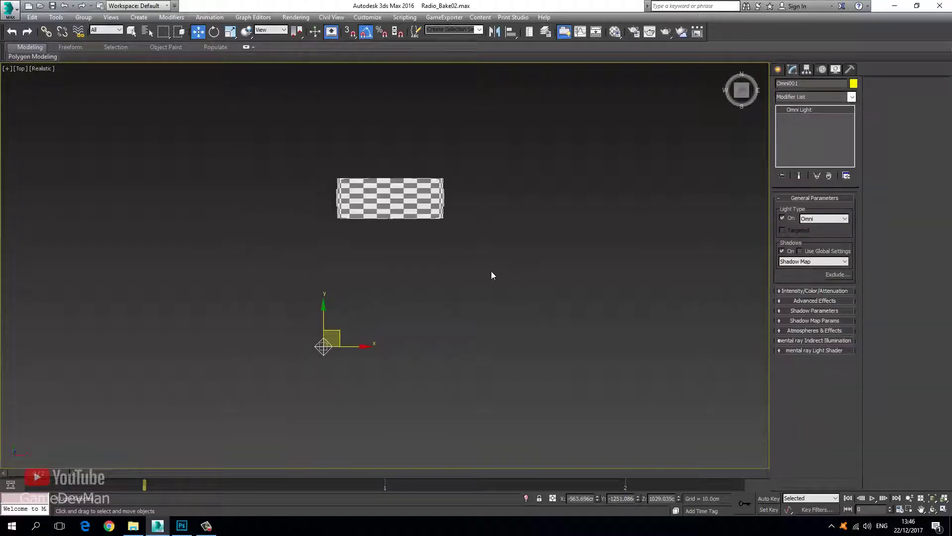
Step: Return to a perspective view of the radio's front and display Realistic Materials with Maps
{"action": "key", "text": "p"}
{"action": "key", "text": "ctrl+r"}
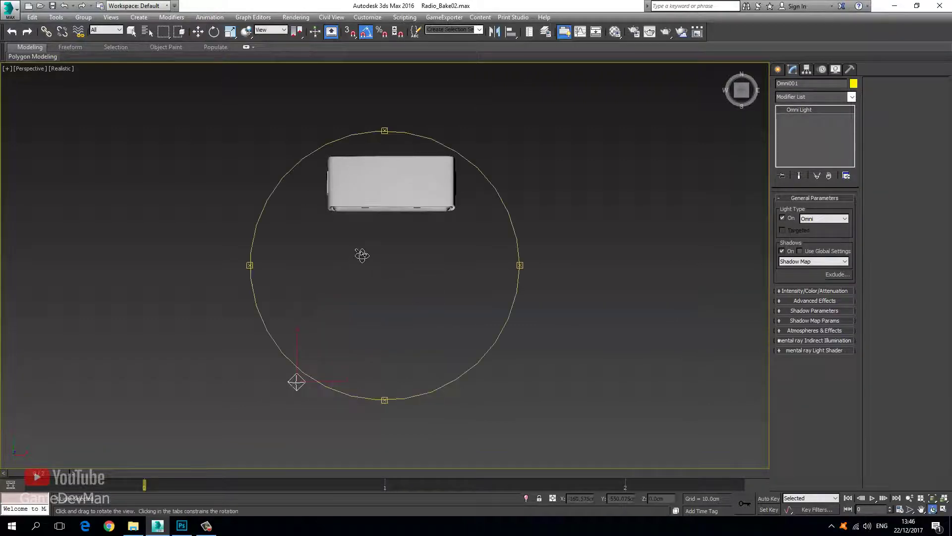
{"action": "left_click_drag", "start_coordinate": [361, 253], "coordinate": [388, 228]}
{"action": "scroll", "coordinate": [388, 228], "scroll_direction": "up", "scroll_amount": 10}
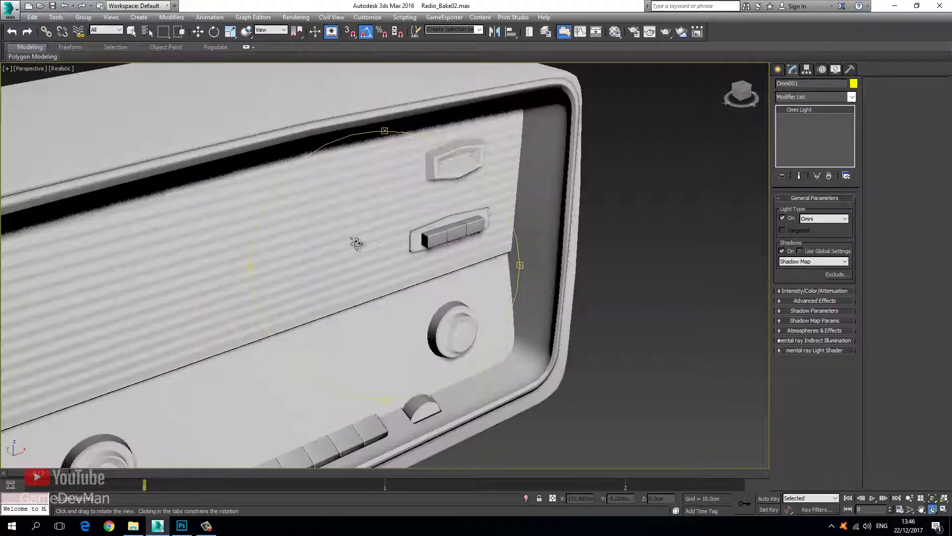
{"action": "left_click", "coordinate": [64, 70]}
{"action": "mouse_move", "coordinate": [132, 227]}
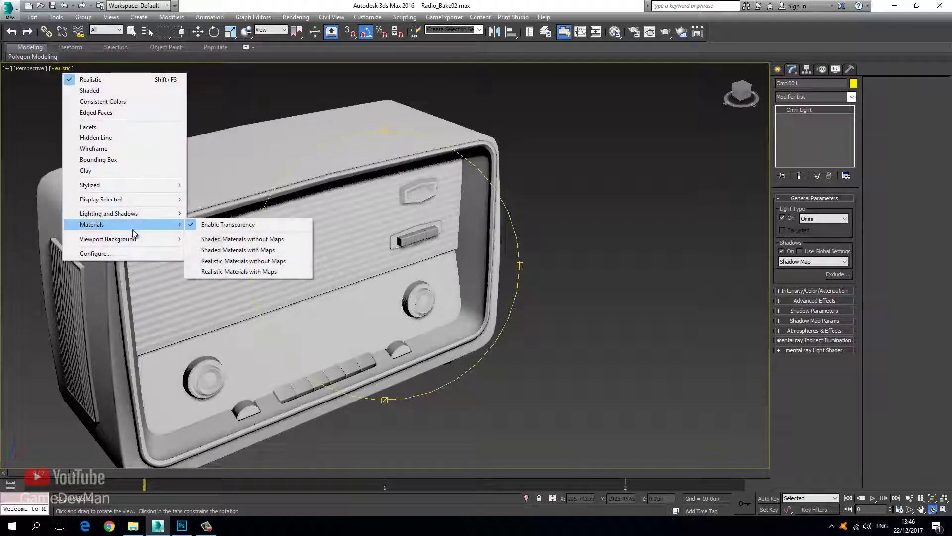
{"action": "left_click", "coordinate": [236, 273]}
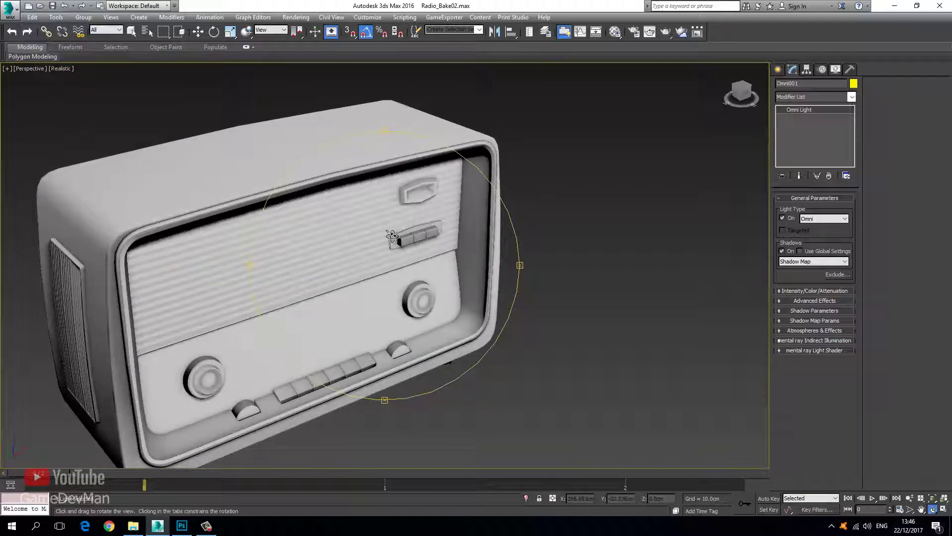
Step: Frame the radio in the perspective view, deselect it, and examine the lit shading of its front and button row
{"action": "left_click_drag", "start_coordinate": [357, 280], "coordinate": [300, 267]}
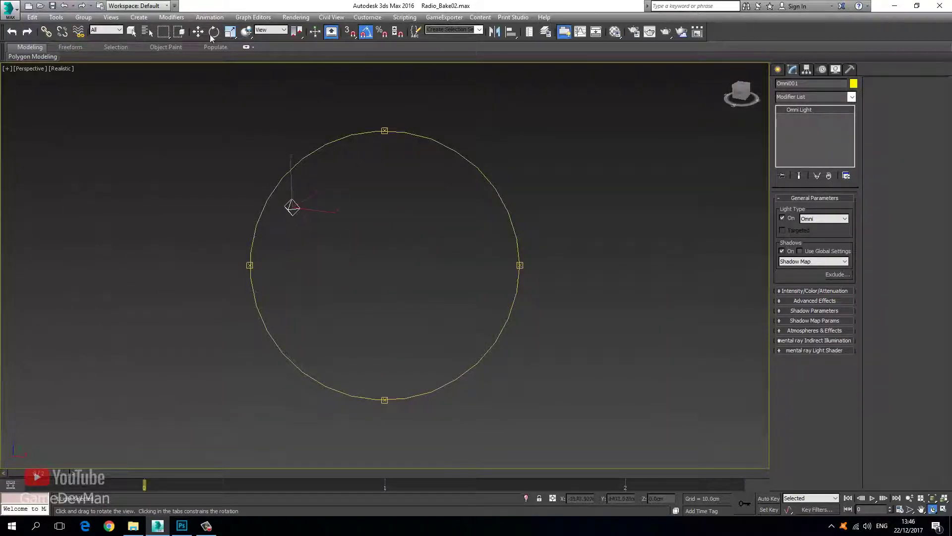
{"action": "left_click", "coordinate": [204, 34]}
{"action": "middle_click_drag", "start_coordinate": [347, 216], "coordinate": [276, 160]}
{"action": "scroll", "coordinate": [444, 251], "scroll_direction": "down", "scroll_amount": 5}
{"action": "middle_click_drag", "start_coordinate": [530, 293], "coordinate": [403, 234]}
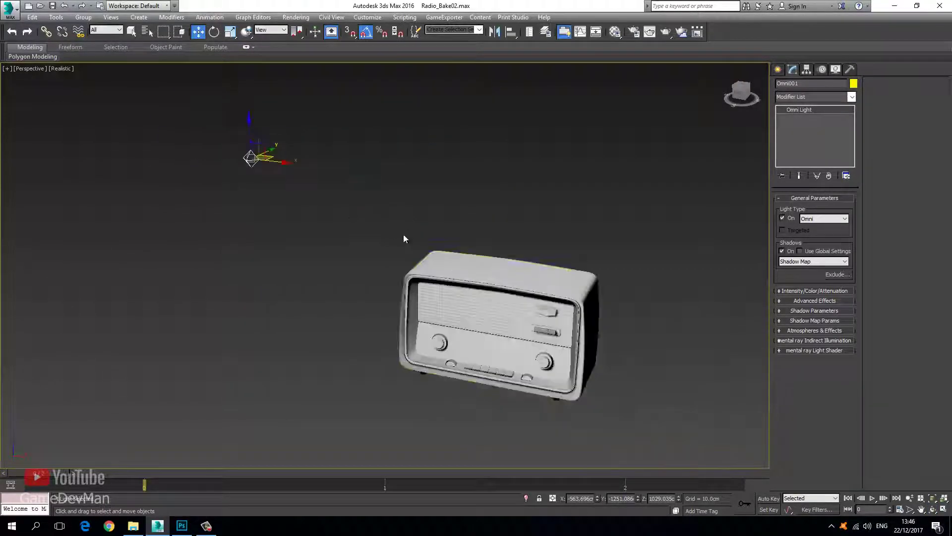
{"action": "left_click", "coordinate": [598, 392]}
{"action": "key", "text": "z"}
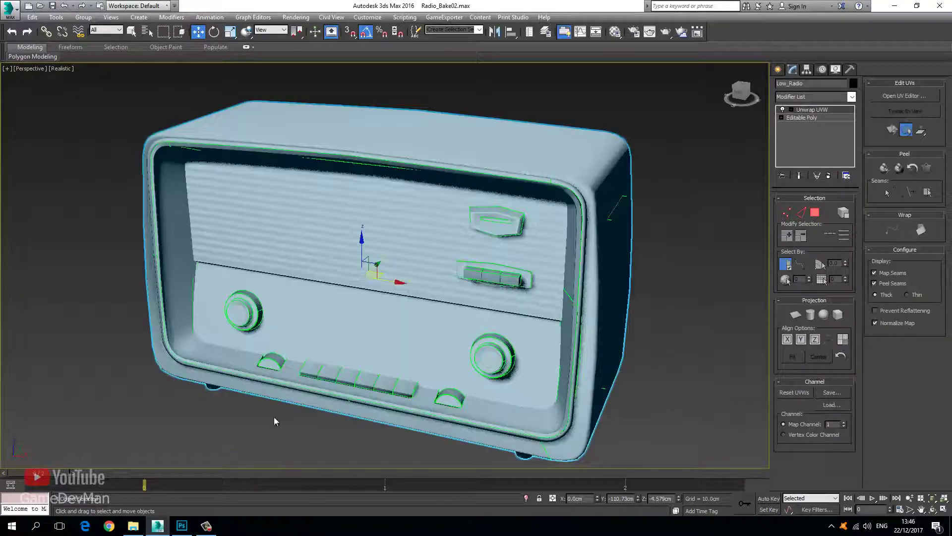
{"action": "left_click", "coordinate": [240, 418]}
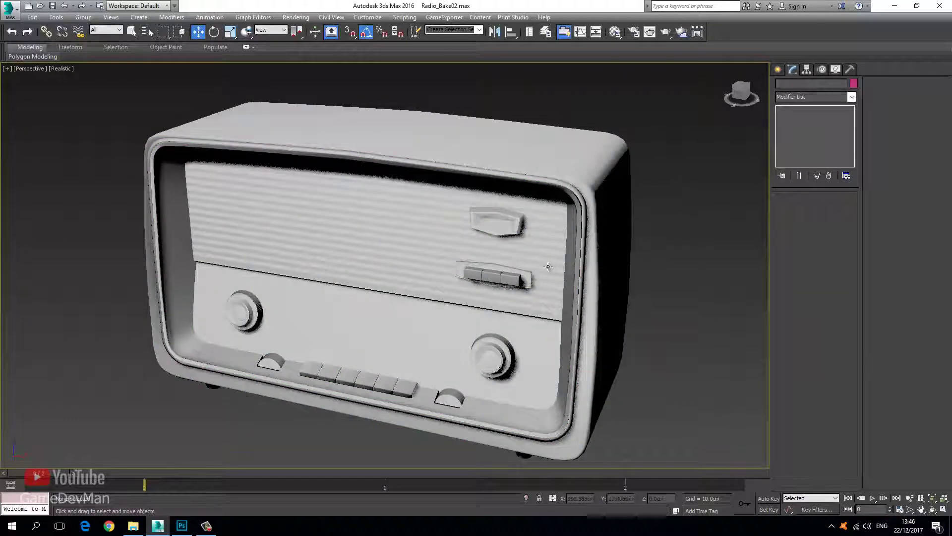
{"action": "scroll", "coordinate": [418, 284], "scroll_direction": "up", "scroll_amount": 6}
{"action": "scroll", "coordinate": [418, 284], "scroll_direction": "up", "scroll_amount": 2}
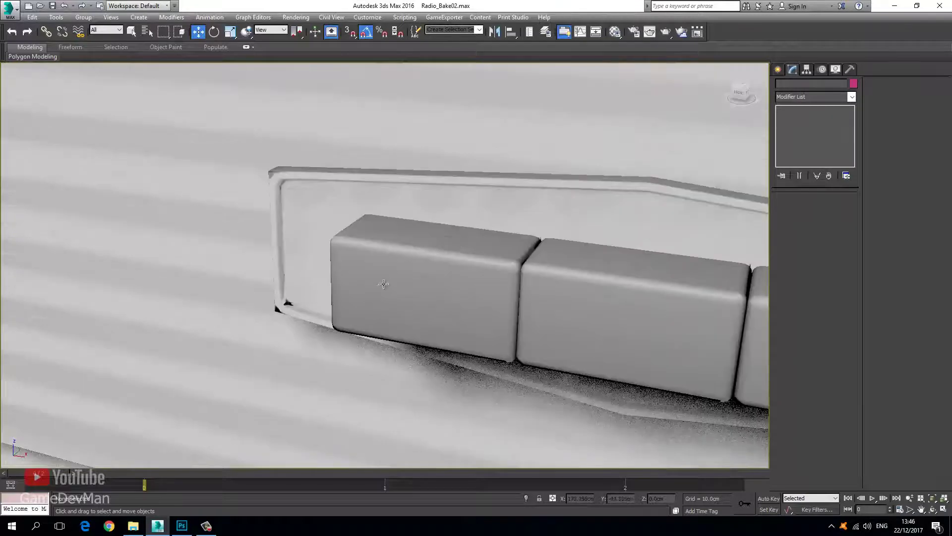
{"action": "scroll", "coordinate": [389, 278], "scroll_direction": "down", "scroll_amount": 10}
{"action": "scroll", "coordinate": [347, 279], "scroll_direction": "up", "scroll_amount": 5}
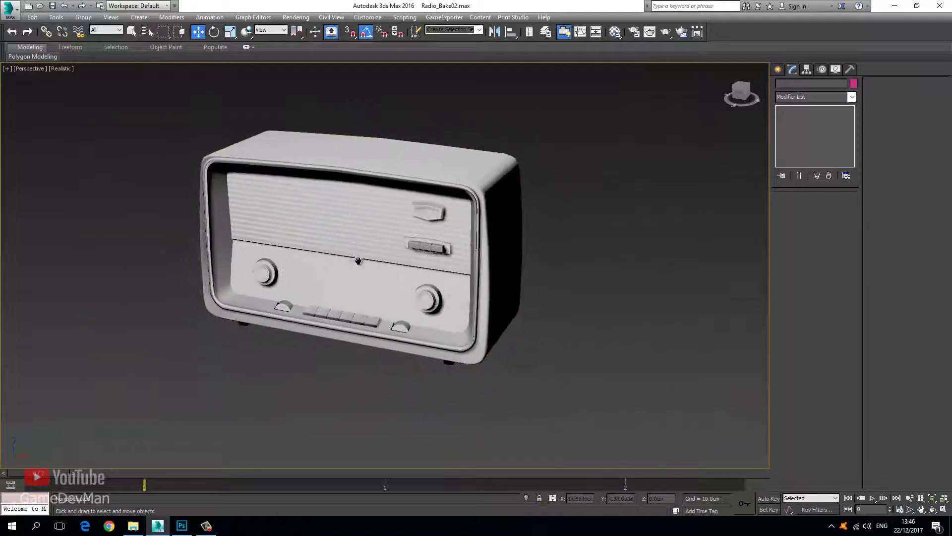
{"action": "middle_click_drag", "start_coordinate": [350, 296], "coordinate": [338, 288]}
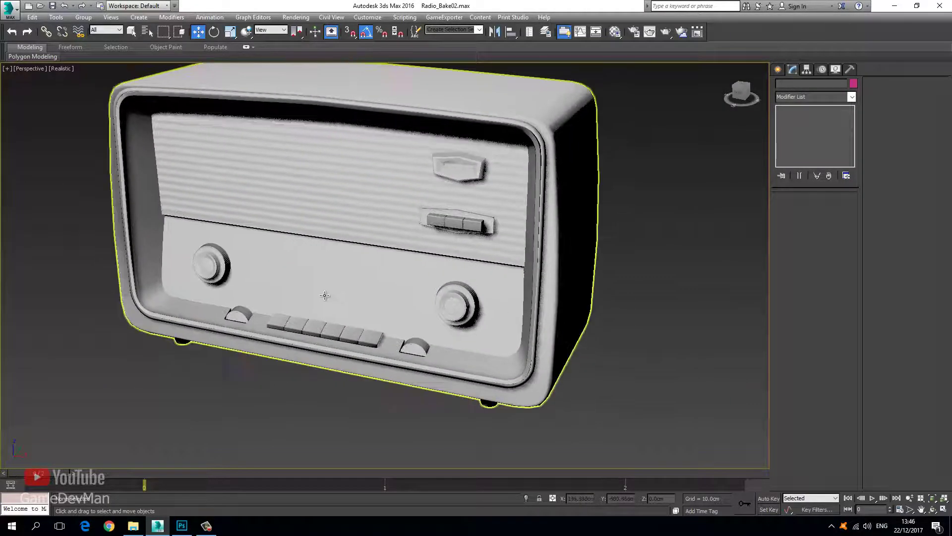
{"action": "middle_click_drag", "start_coordinate": [245, 312], "coordinate": [315, 295], "text": "alt"}
{"action": "key", "text": "alt+Tab"}
{"action": "key", "text": "alt+Tab"}
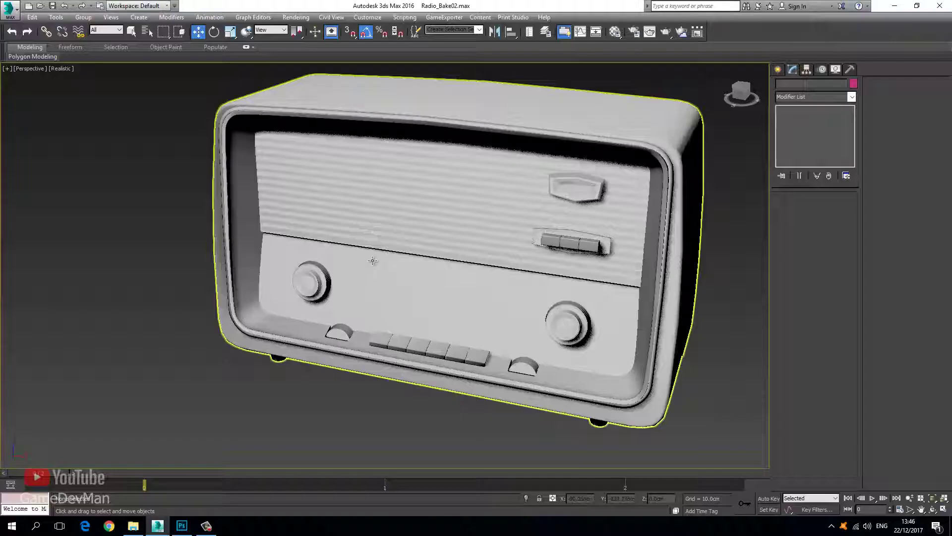
Step: Switch to Photoshop and paint out the stray dashed line beside the upper slatted panel of Radio_NM.tga with a 59 px brush
{"action": "key", "text": "alt+Tab"}
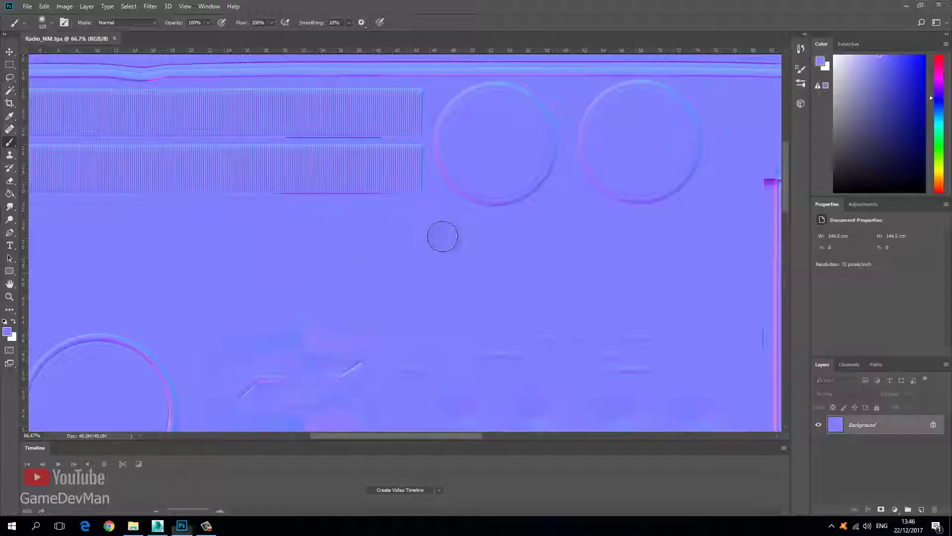
{"action": "mouse_move", "coordinate": [217, 213]}
{"action": "left_mouse_down"}
{"action": "mouse_move", "coordinate": [377, 235]}
{"action": "mouse_move", "coordinate": [219, 231]}
{"action": "left_mouse_up"}
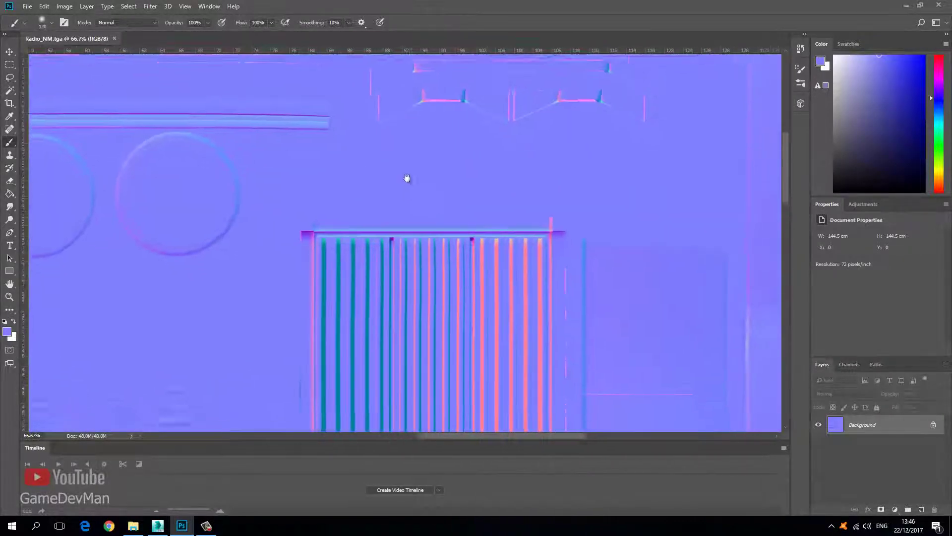
{"action": "mouse_move", "coordinate": [546, 279]}
{"action": "left_mouse_down"}
{"action": "mouse_move", "coordinate": [478, 217]}
{"action": "mouse_move", "coordinate": [459, 223]}
{"action": "left_mouse_up"}
{"action": "right_click", "coordinate": [479, 209]}
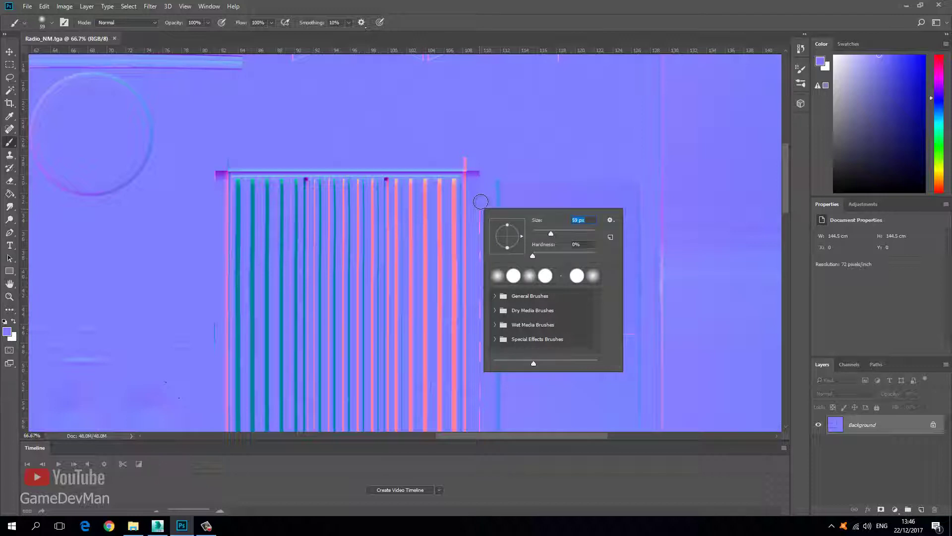
{"action": "key", "text": "Return"}
{"action": "left_click_drag", "start_coordinate": [482, 367], "coordinate": [469, 149]}
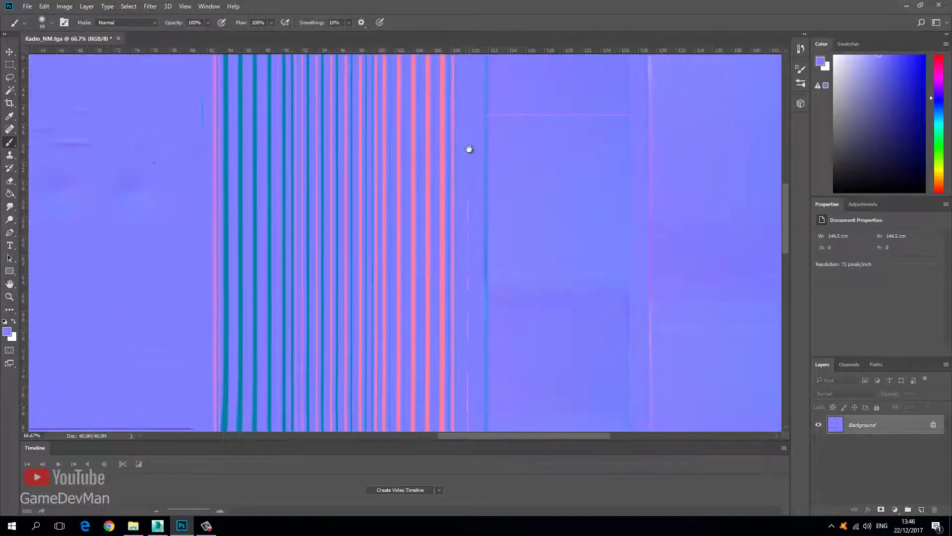
{"action": "left_click_drag", "start_coordinate": [471, 408], "coordinate": [459, 191]}
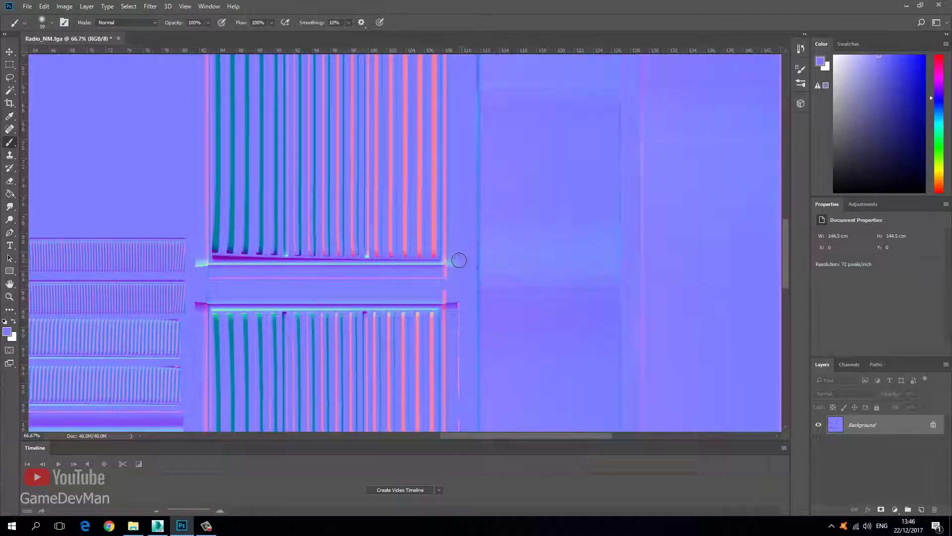
Step: Paint over the bleeding corners and leftover lines along the bottom, side and top edges of the upper slatted panel
{"action": "left_click_drag", "start_coordinate": [451, 277], "coordinate": [366, 273]}
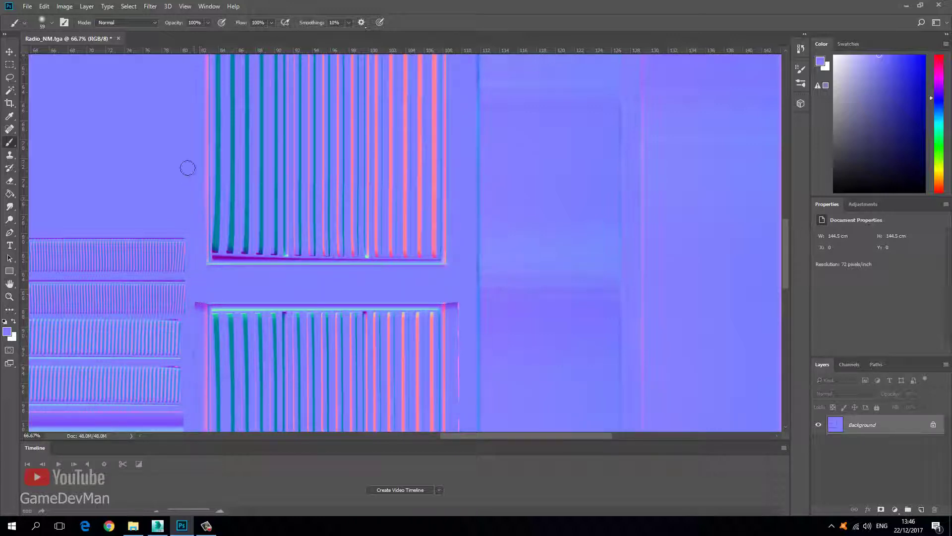
{"action": "scroll", "coordinate": [199, 167], "scroll_direction": "up", "scroll_amount": 10}
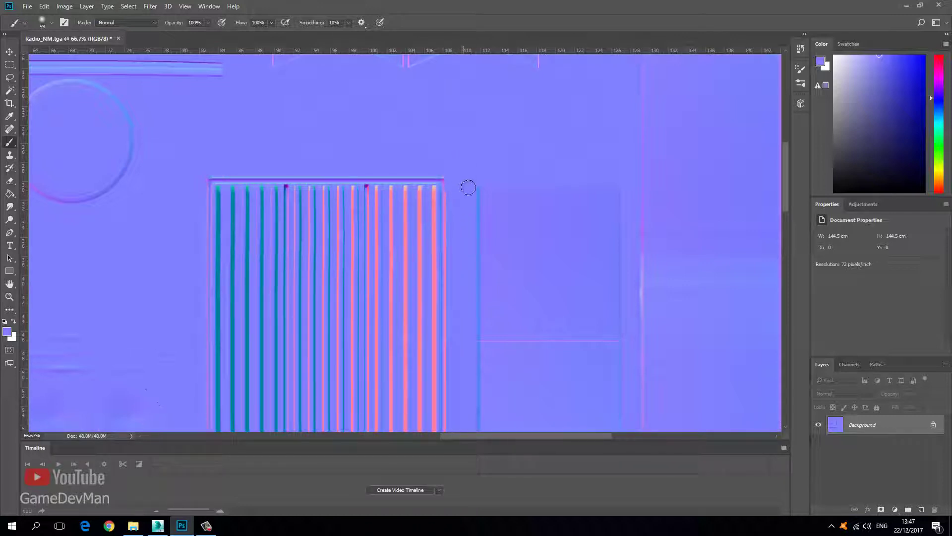
{"action": "left_click_drag", "start_coordinate": [434, 257], "coordinate": [442, 129]}
Step: Paint out the stray lines and corner bleed around the lower slatted panel and save the normal map
{"action": "left_click_drag", "start_coordinate": [400, 245], "coordinate": [361, 197]}
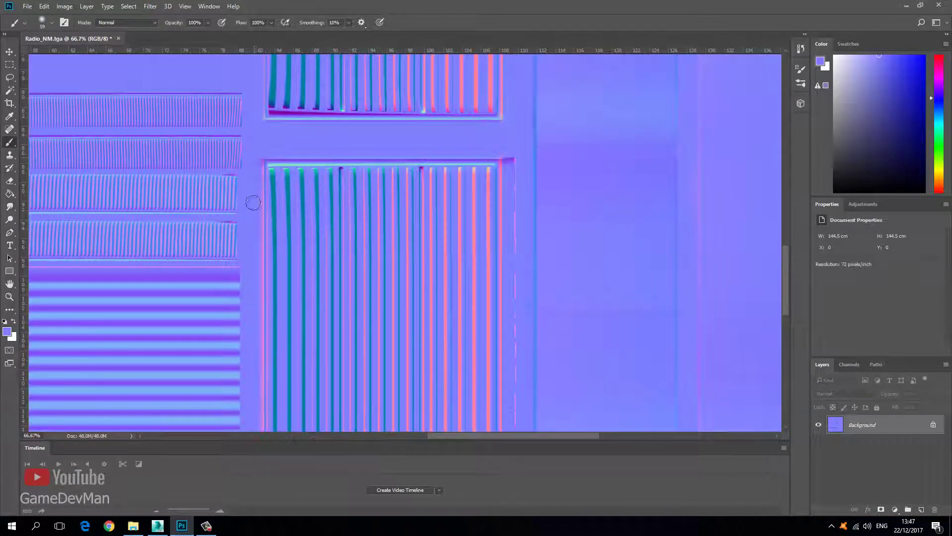
{"action": "left_click_drag", "start_coordinate": [259, 387], "coordinate": [289, 100]}
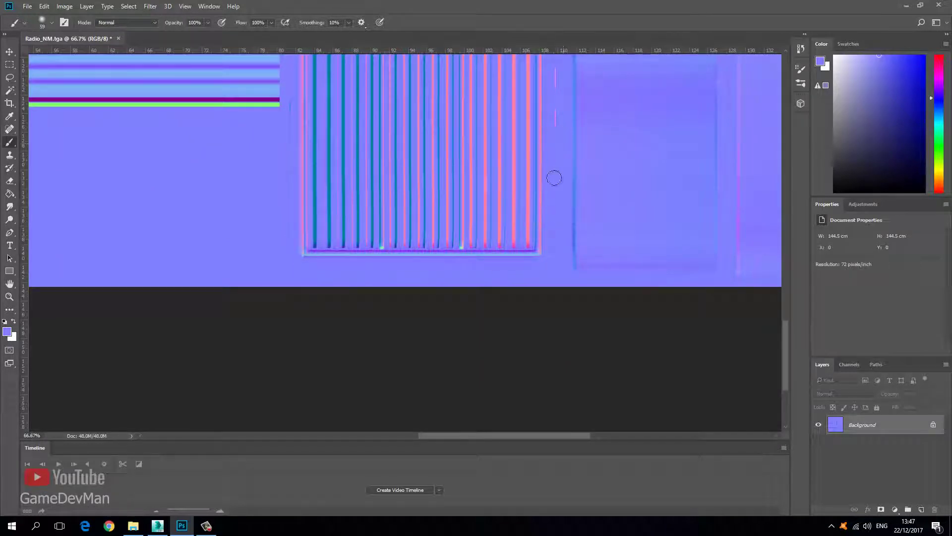
{"action": "left_click_drag", "start_coordinate": [561, 56], "coordinate": [536, 276]}
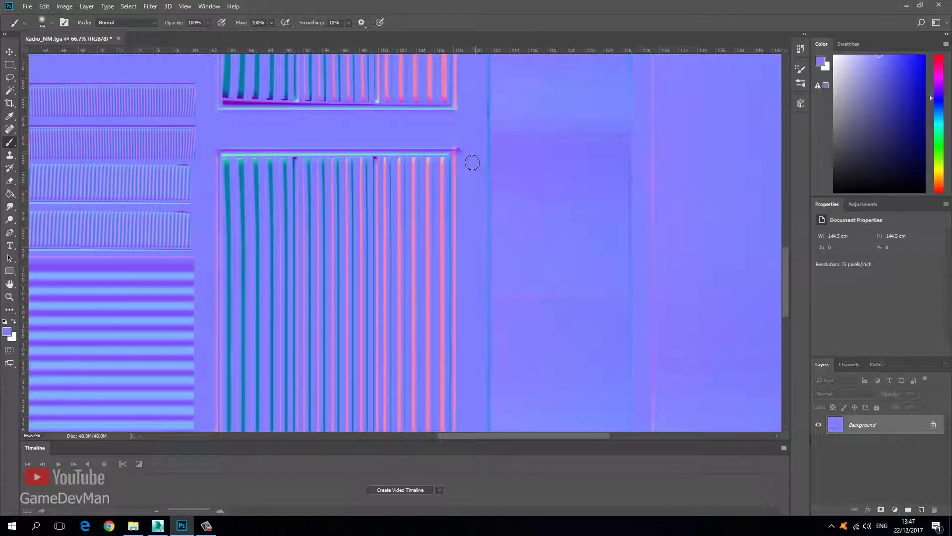
{"action": "left_click_drag", "start_coordinate": [591, 139], "coordinate": [374, 325]}
{"action": "left_click_drag", "start_coordinate": [210, 221], "coordinate": [393, 195]}
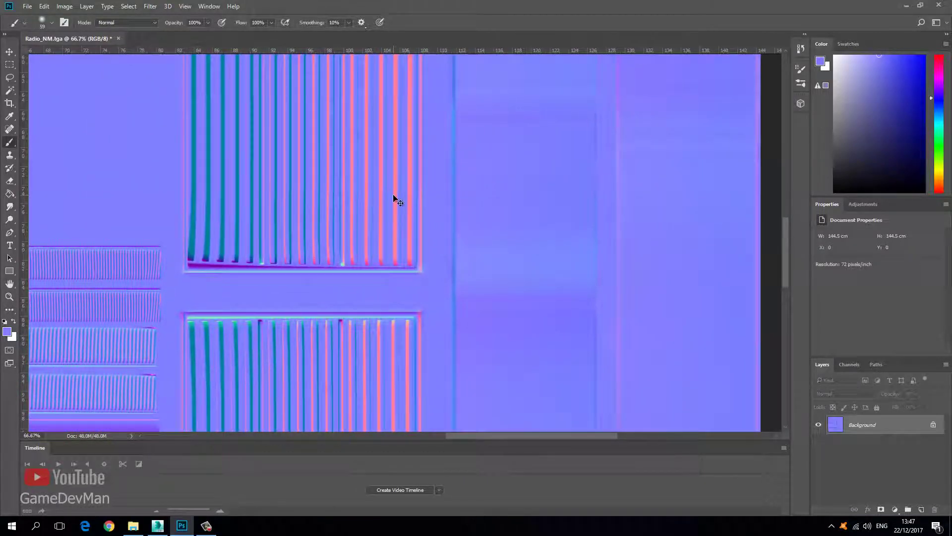
Step: Switch to 3ds Max and examine the shading around the slatted vent panel on the radio's body
{"action": "key", "text": "alt+Tab"}
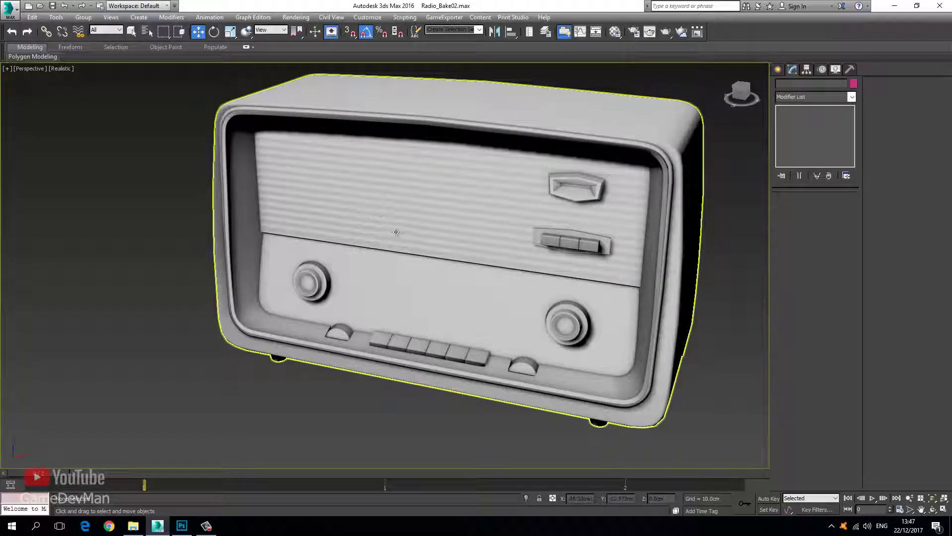
{"action": "middle_click_drag", "start_coordinate": [334, 206], "coordinate": [308, 231], "text": "alt"}
{"action": "scroll", "coordinate": [397, 238], "scroll_direction": "up", "scroll_amount": 5}
{"action": "middle_click_drag", "start_coordinate": [405, 232], "coordinate": [346, 259]}
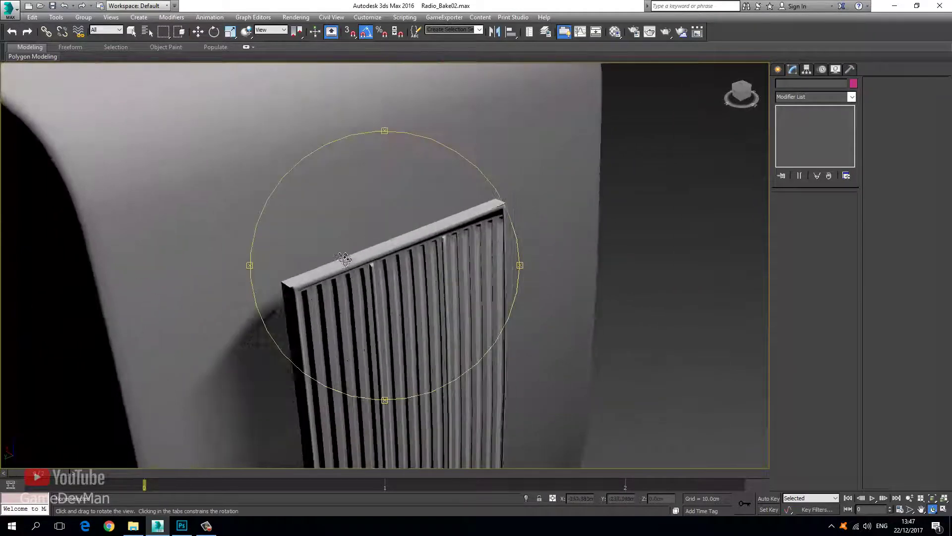
{"action": "middle_click_drag", "start_coordinate": [446, 248], "coordinate": [341, 239], "text": "alt"}
{"action": "middle_click_drag", "start_coordinate": [341, 239], "coordinate": [328, 209]}
{"action": "scroll", "coordinate": [466, 223], "scroll_direction": "down", "scroll_amount": 5}
{"action": "middle_click_drag", "start_coordinate": [328, 209], "coordinate": [312, 169]}
{"action": "scroll", "coordinate": [315, 173], "scroll_direction": "down", "scroll_amount": 5}
Step: Turn on Edged Faces and inspect the wireframe of the radio's front around the three small buttons
{"action": "key", "text": "F4"}
{"action": "mouse_move", "coordinate": [341, 231]}
{"action": "middle_mouse_down", "text": "alt"}
{"action": "mouse_move", "coordinate": [322, 232]}
{"action": "mouse_move", "coordinate": [443, 236]}
{"action": "mouse_move", "coordinate": [379, 272]}
{"action": "mouse_move", "coordinate": [397, 263]}
{"action": "mouse_move", "coordinate": [380, 261]}
{"action": "mouse_move", "coordinate": [380, 248]}
{"action": "mouse_move", "coordinate": [363, 259]}
{"action": "mouse_move", "coordinate": [324, 201]}
{"action": "middle_mouse_up", "text": "alt"}
{"action": "scroll", "coordinate": [441, 240], "scroll_direction": "up", "scroll_amount": 5}
{"action": "scroll", "coordinate": [379, 273], "scroll_direction": "up", "scroll_amount": 3}
{"action": "scroll", "coordinate": [379, 273], "scroll_direction": "down", "scroll_amount": 8}
{"action": "scroll", "coordinate": [381, 248], "scroll_direction": "up", "scroll_amount": 4}
{"action": "scroll", "coordinate": [366, 240], "scroll_direction": "down", "scroll_amount": 4}
{"action": "scroll", "coordinate": [355, 201], "scroll_direction": "down", "scroll_amount": 4}
{"action": "left_click_drag", "start_coordinate": [416, 221], "coordinate": [347, 214]}
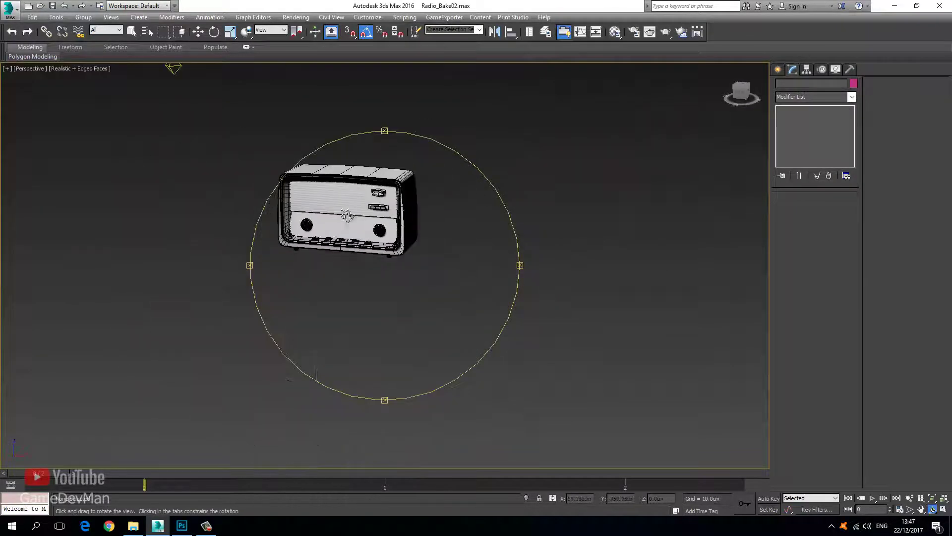
{"action": "scroll", "coordinate": [347, 215], "scroll_direction": "up", "scroll_amount": 4}
{"action": "middle_click_drag", "start_coordinate": [346, 215], "coordinate": [353, 281]}
{"action": "left_click_drag", "start_coordinate": [352, 281], "coordinate": [331, 258]}
{"action": "scroll", "coordinate": [330, 258], "scroll_direction": "up", "scroll_amount": 6}
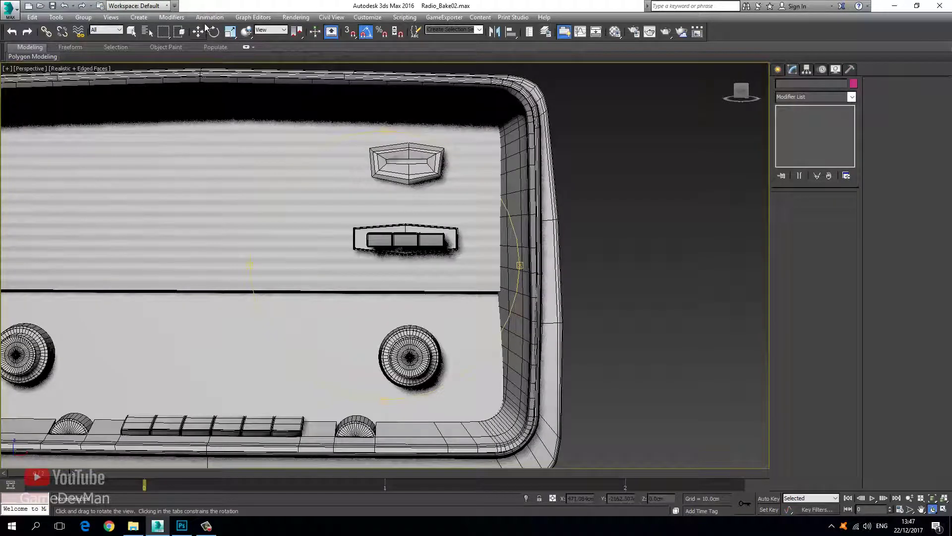
Step: Select the radio, enter the polygon level of its Unwrap UVW modifier and open the UV editor beside the model
{"action": "left_click", "coordinate": [198, 31]}
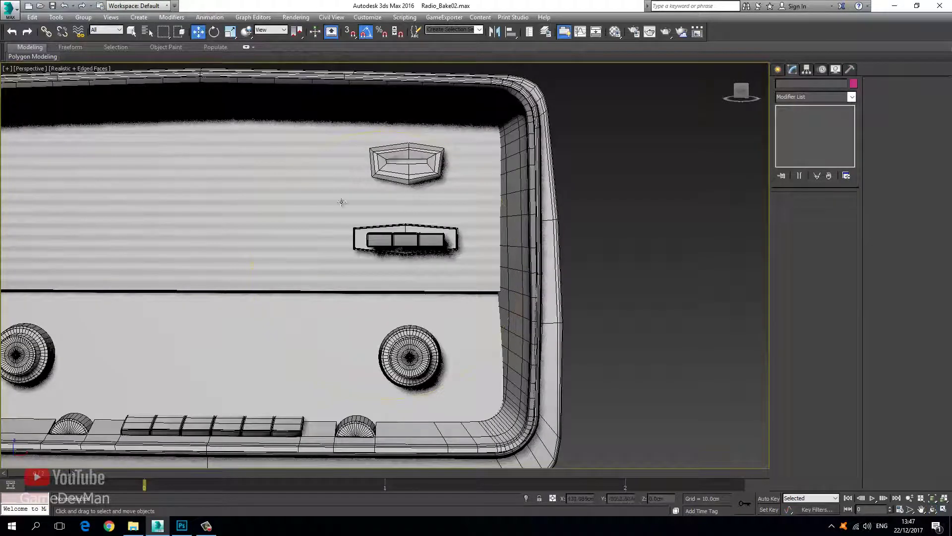
{"action": "left_click", "coordinate": [394, 239]}
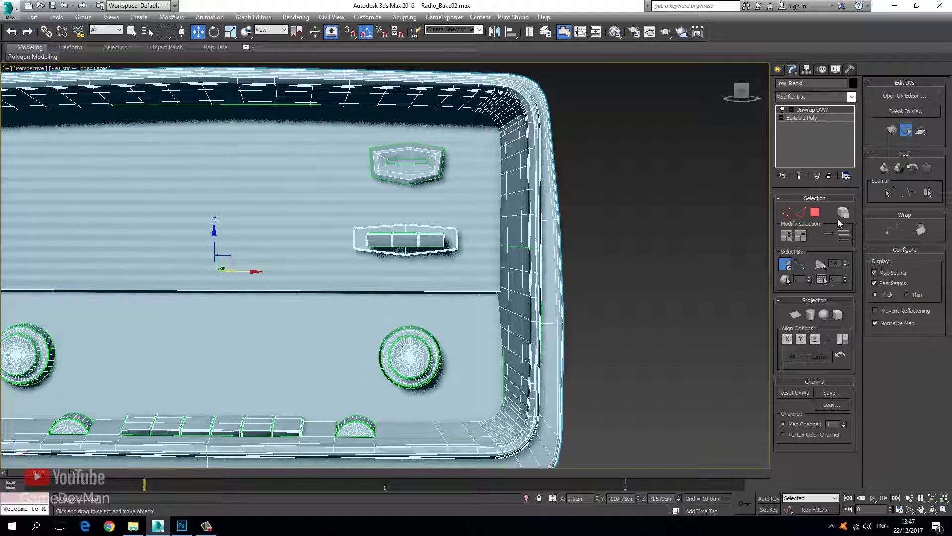
{"action": "left_click", "coordinate": [816, 213]}
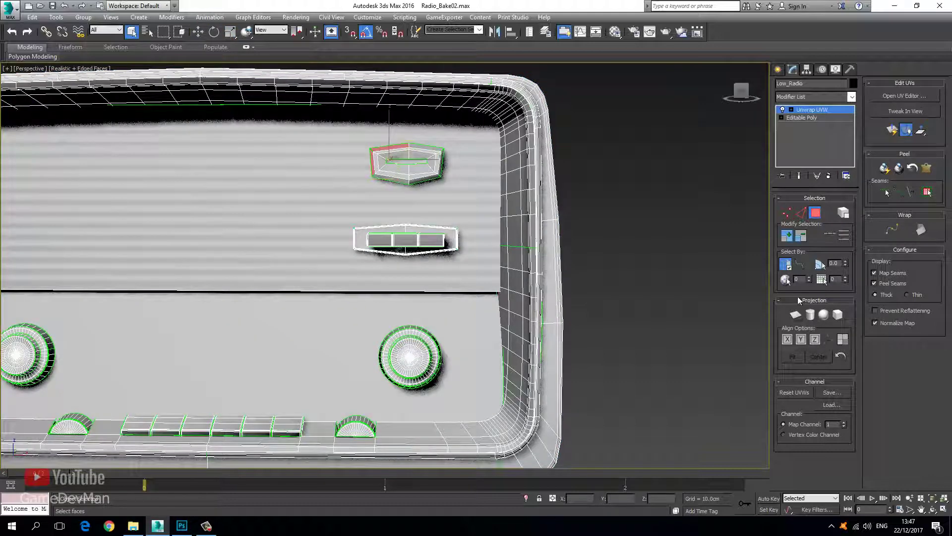
{"action": "left_click", "coordinate": [903, 96]}
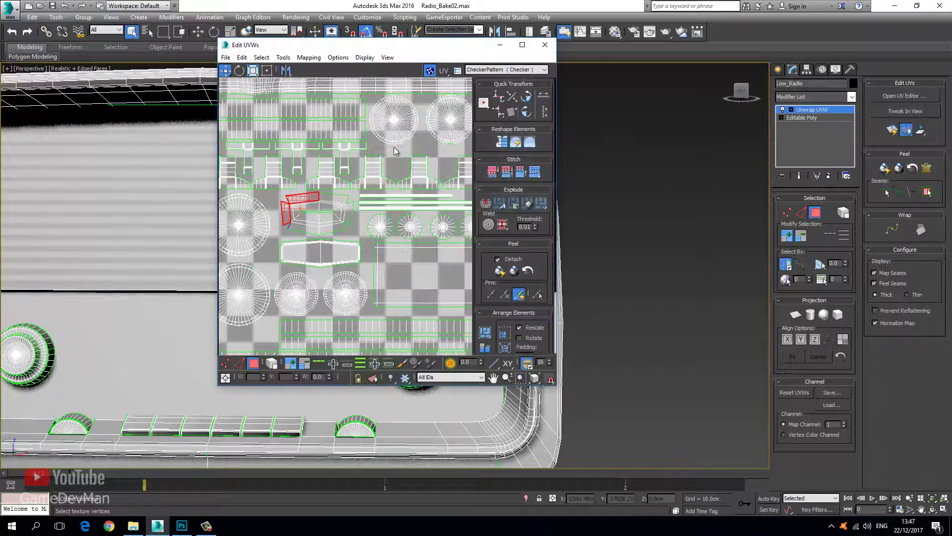
{"action": "left_click_drag", "start_coordinate": [360, 47], "coordinate": [688, 58]}
Step: Select the front face of the first of the three small buttons and locate it in the UV layout
{"action": "scroll", "coordinate": [418, 224], "scroll_direction": "up", "scroll_amount": 4}
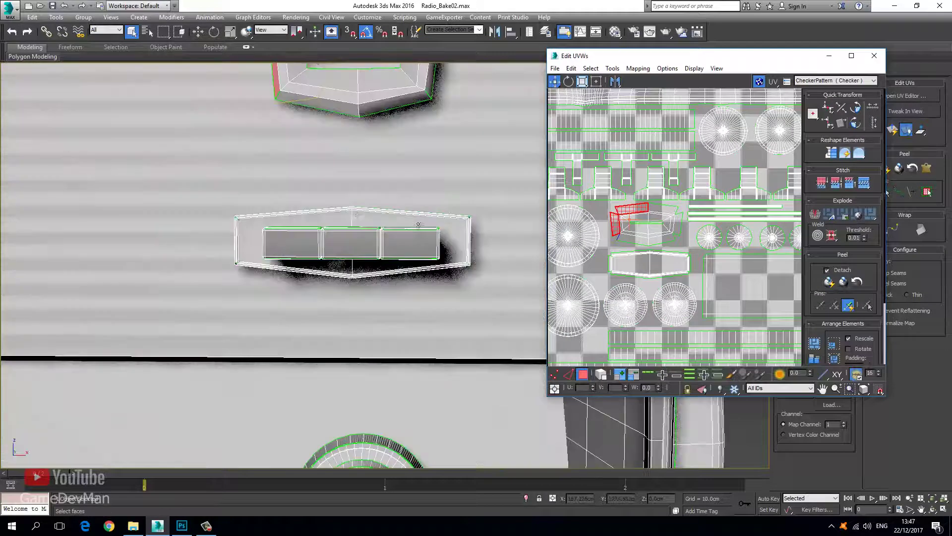
{"action": "left_click", "coordinate": [302, 243]}
{"action": "scroll", "coordinate": [300, 243], "scroll_direction": "up", "scroll_amount": 5}
{"action": "scroll", "coordinate": [276, 288], "scroll_direction": "down", "scroll_amount": 1}
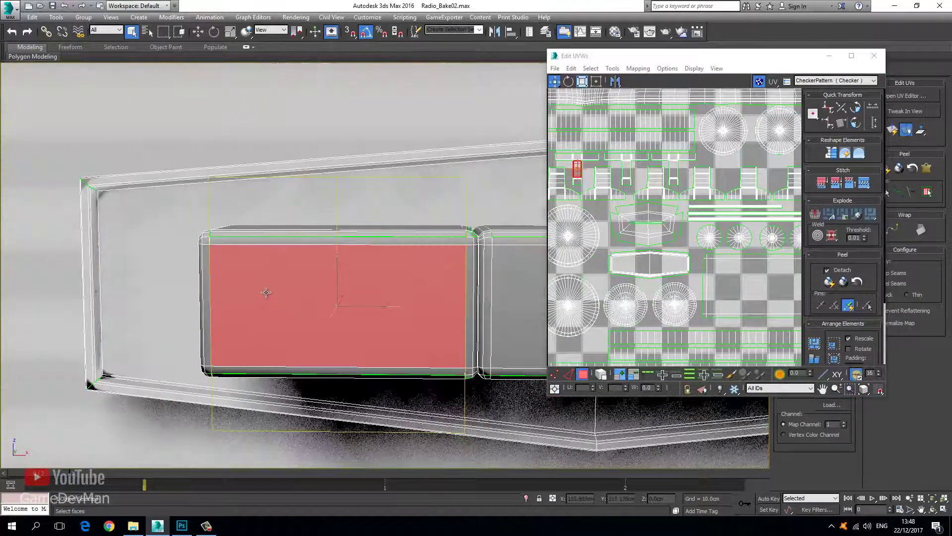
{"action": "middle_click_drag", "start_coordinate": [351, 230], "coordinate": [352, 229], "text": "alt"}
{"action": "scroll", "coordinate": [620, 213], "scroll_direction": "up", "scroll_amount": 5}
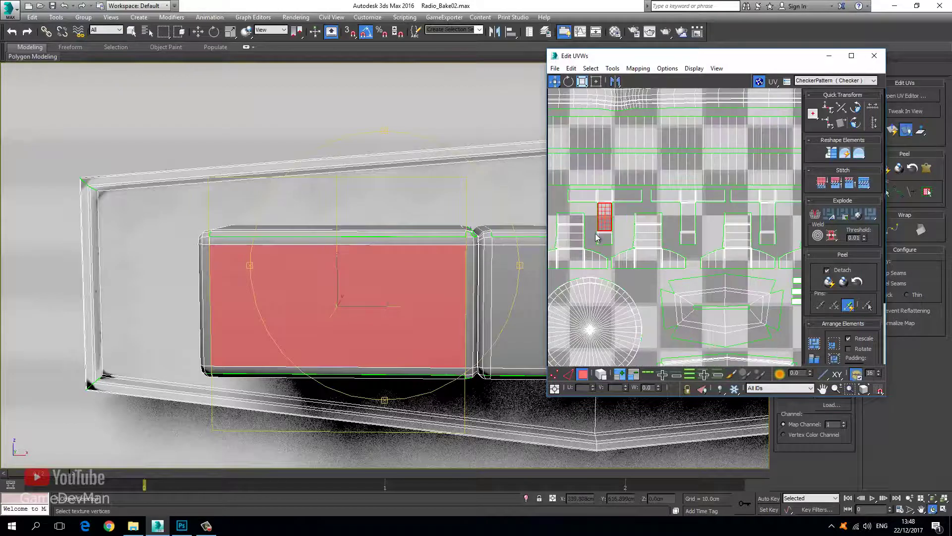
{"action": "scroll", "coordinate": [627, 214], "scroll_direction": "up", "scroll_amount": 2}
Step: Select the thin bevel strips on both long sides of that button's UV face to identify them on the model
{"action": "left_click", "coordinate": [594, 228]}
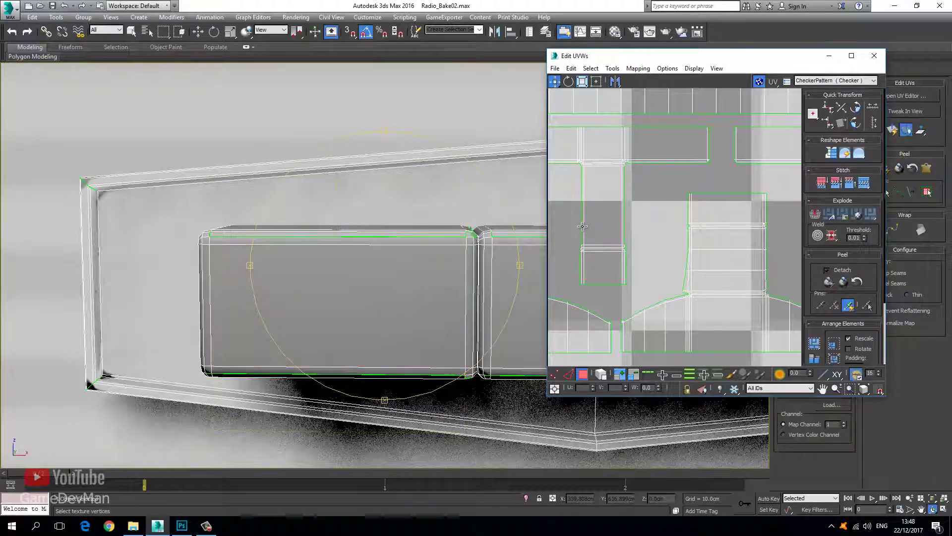
{"action": "left_click", "coordinate": [582, 227]}
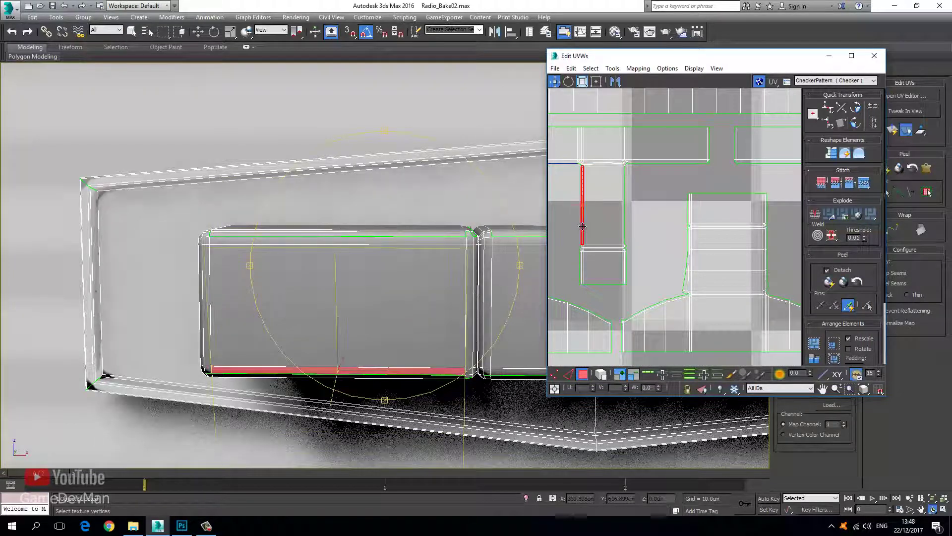
{"action": "left_click", "coordinate": [624, 227]}
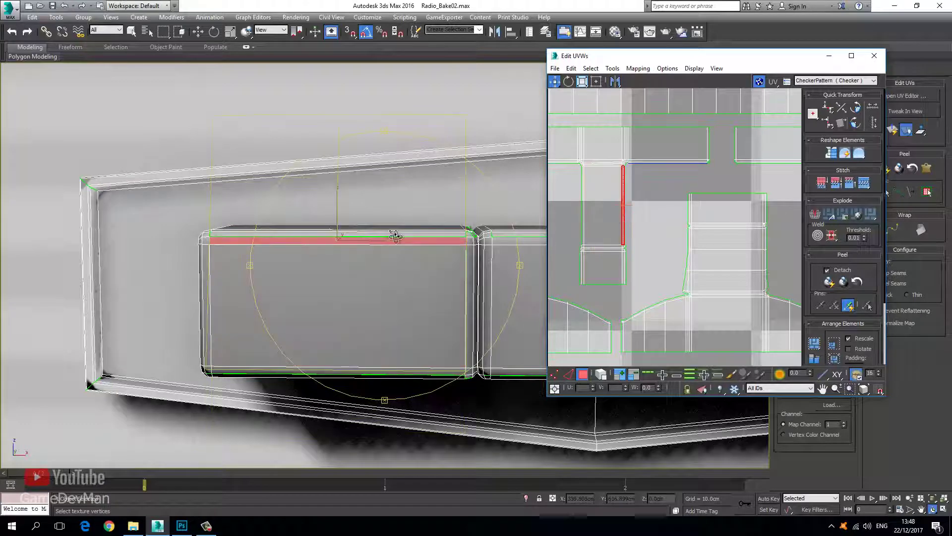
Step: Close the UV editor, leave the polygon level of Unwrap UVW and return to a full front view of the radio
{"action": "left_click", "coordinate": [874, 56]}
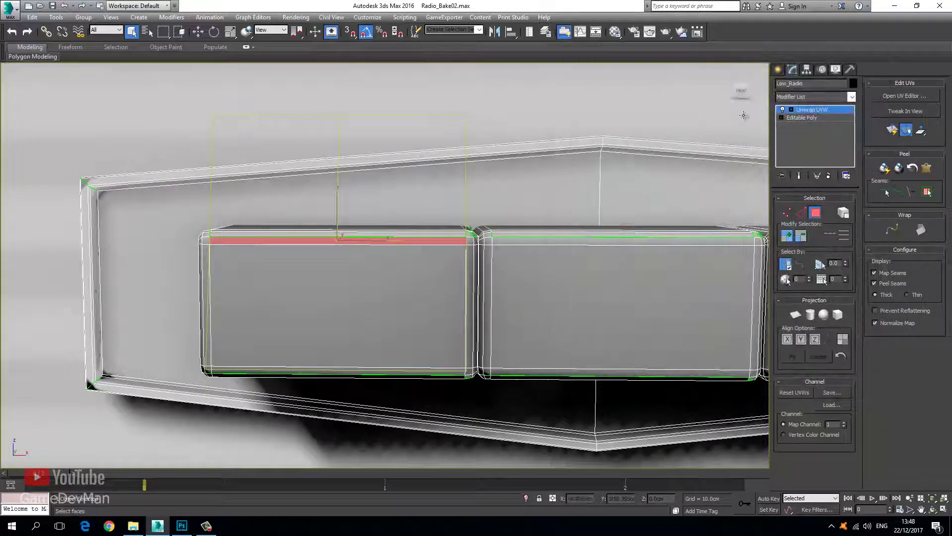
{"action": "left_click", "coordinate": [808, 110]}
{"action": "middle_click_drag", "start_coordinate": [516, 174], "coordinate": [446, 225]}
{"action": "scroll", "coordinate": [448, 221], "scroll_direction": "down", "scroll_amount": 5}
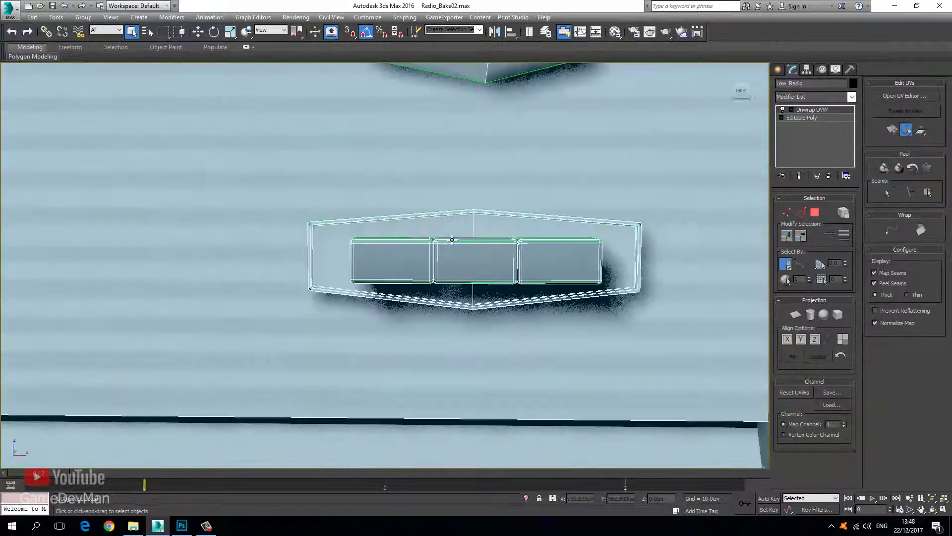
{"action": "scroll", "coordinate": [343, 263], "scroll_direction": "down", "scroll_amount": 5}
{"action": "middle_click_drag", "start_coordinate": [249, 333], "coordinate": [405, 311]}
{"action": "scroll", "coordinate": [317, 344], "scroll_direction": "down", "scroll_amount": 3}
{"action": "middle_click_drag", "start_coordinate": [210, 463], "coordinate": [258, 438]}
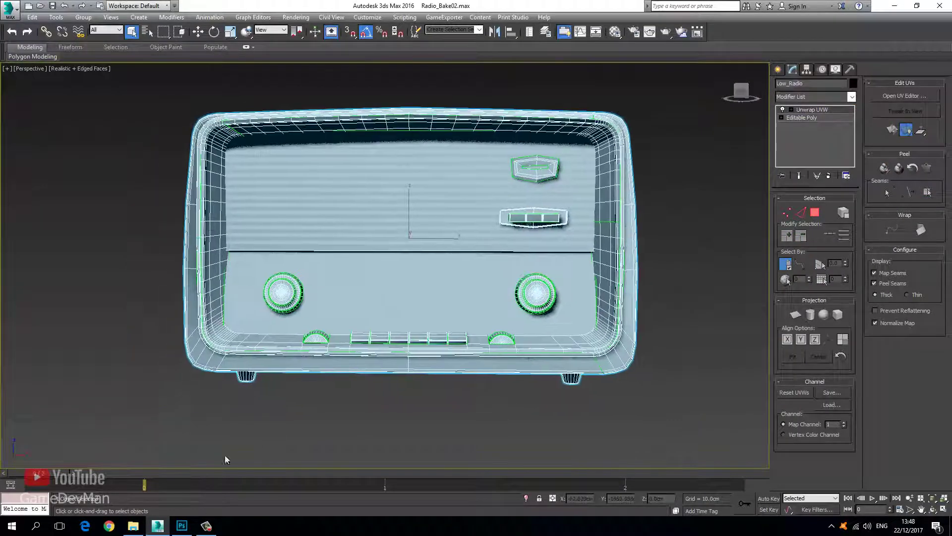
Step: Switch to Photoshop and open the reference photo depositphotos_19841481-stock-photo-505-old-radio.jpg from the Old Radio refs folder
{"action": "left_click", "coordinate": [181, 526]}
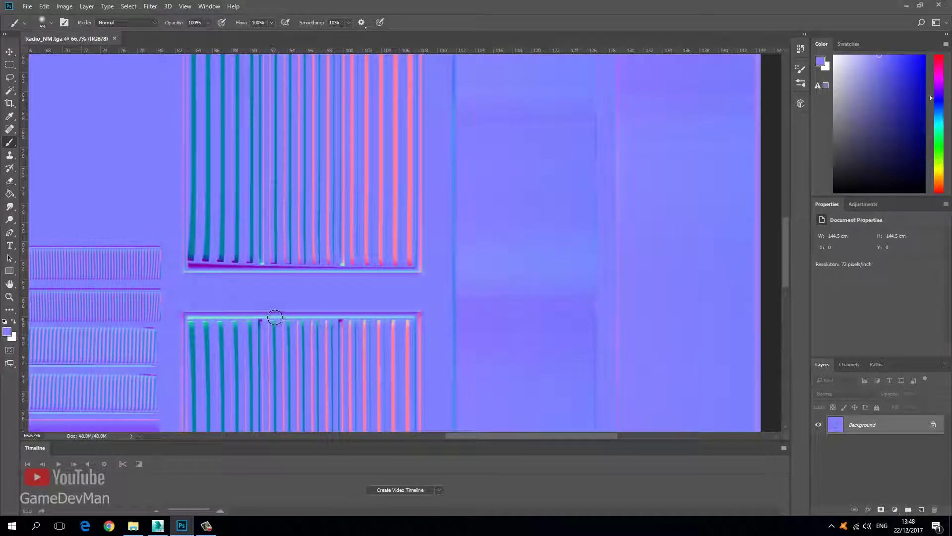
{"action": "left_click", "coordinate": [27, 6]}
{"action": "left_click", "coordinate": [40, 26]}
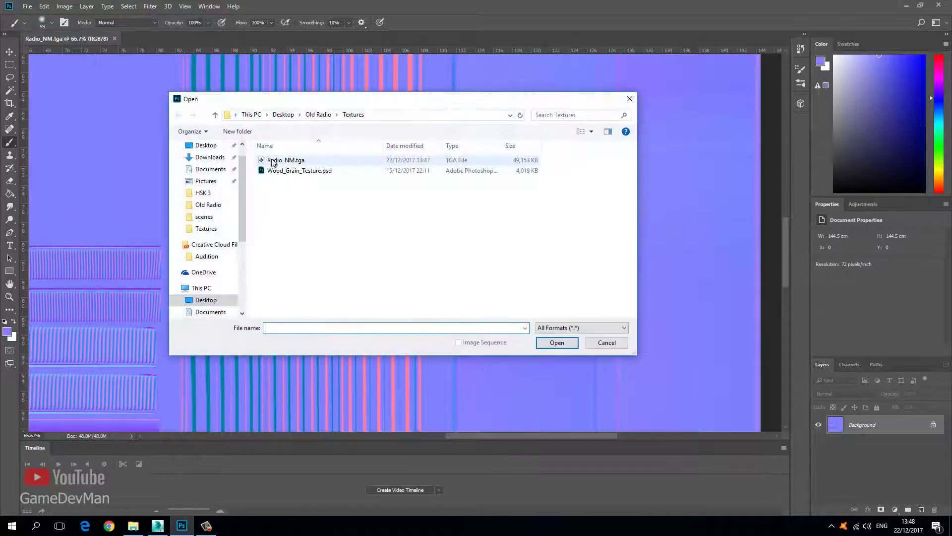
{"action": "left_click", "coordinate": [319, 115]}
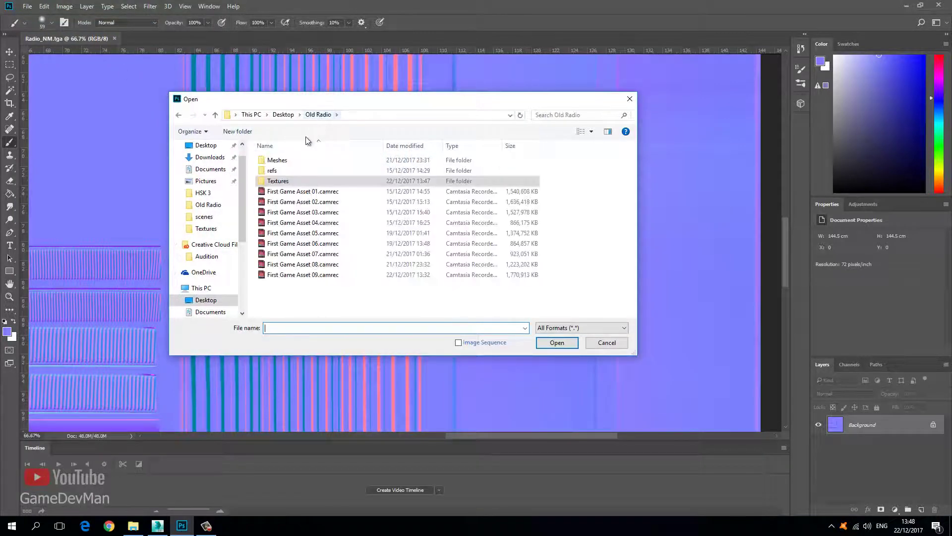
{"action": "double_click", "coordinate": [285, 171]}
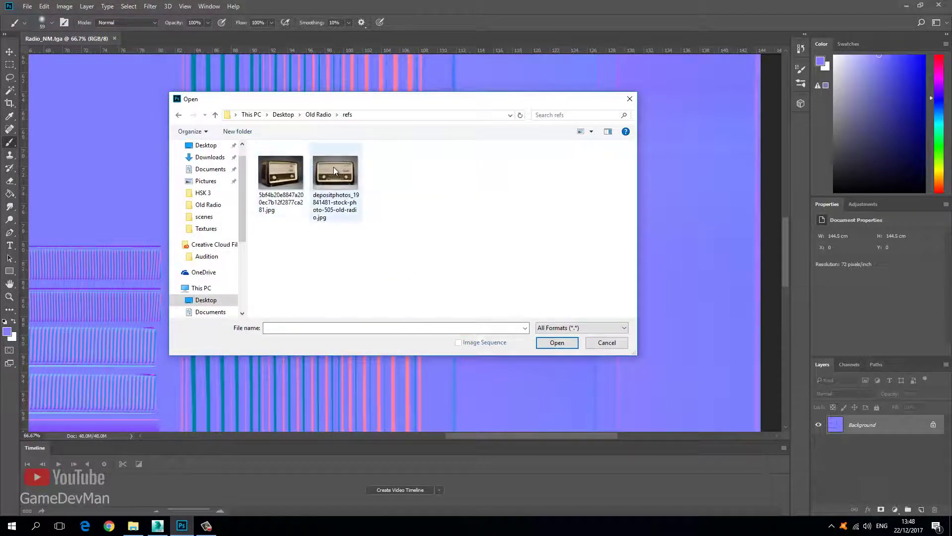
{"action": "double_click", "coordinate": [333, 171]}
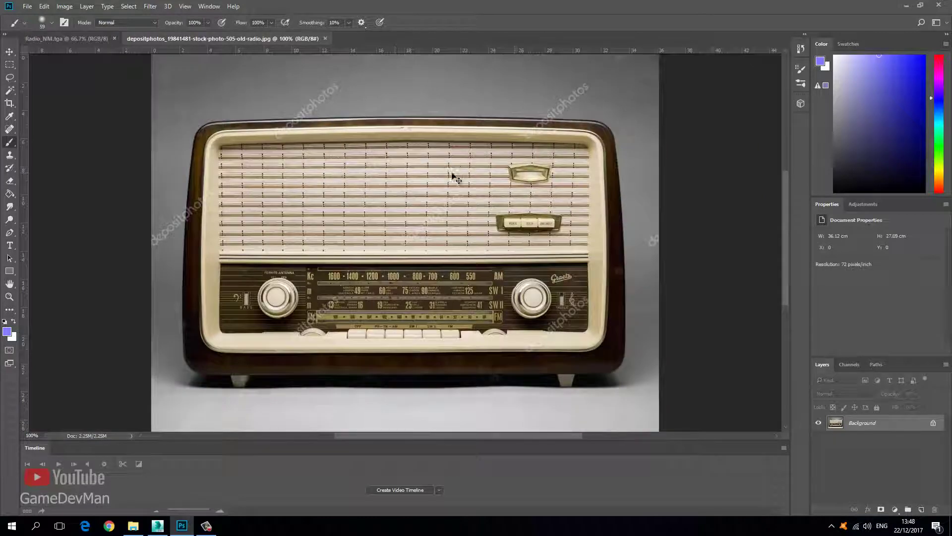
Step: Examine the three small buttons' lettering and the right-hand knob area in the reference photo, and compare with the button area of Radio_NM.tga
{"action": "key", "text": "ctrl+plus"}
{"action": "key", "text": "ctrl+plus"}
{"action": "left_click_drag", "start_coordinate": [650, 216], "coordinate": [274, 256]}
{"action": "key", "text": "ctrl+plus"}
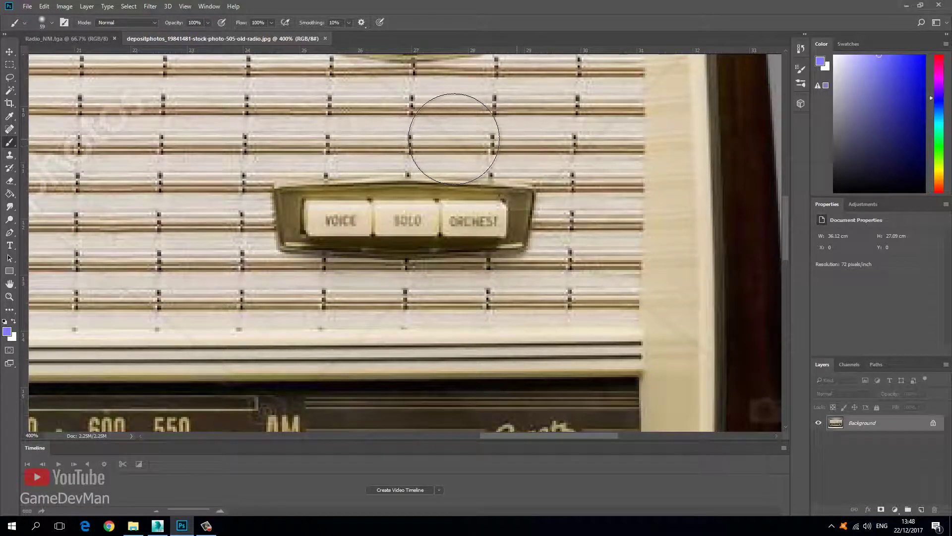
{"action": "key", "text": "ctrl+plus"}
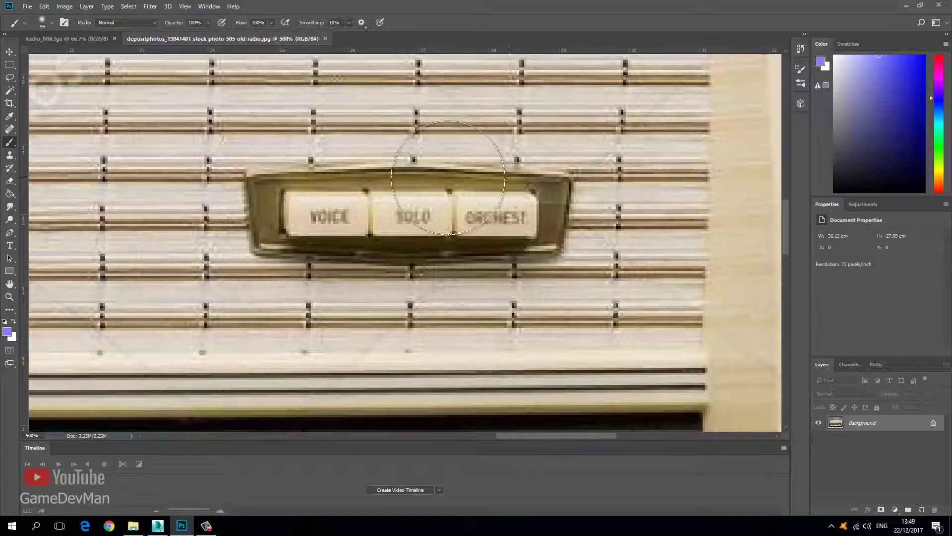
{"action": "left_click_drag", "start_coordinate": [366, 217], "coordinate": [525, 111]}
{"action": "left_click_drag", "start_coordinate": [329, 223], "coordinate": [443, 148]}
{"action": "left_click_drag", "start_coordinate": [403, 273], "coordinate": [299, 184]}
{"action": "left_click_drag", "start_coordinate": [540, 248], "coordinate": [357, 187]}
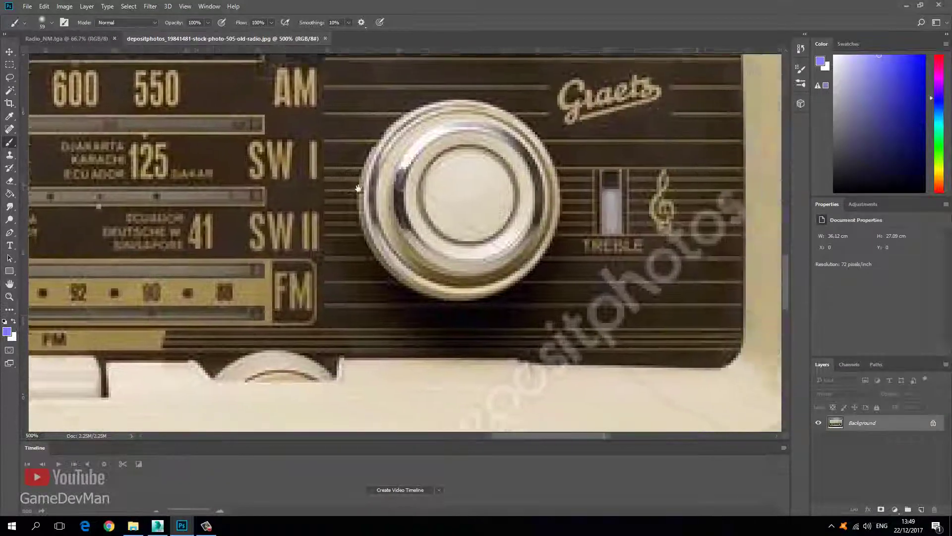
{"action": "left_click_drag", "start_coordinate": [491, 174], "coordinate": [408, 219]}
{"action": "mouse_move", "coordinate": [437, 187]}
{"action": "left_mouse_down"}
{"action": "mouse_move", "coordinate": [328, 229]}
{"action": "mouse_move", "coordinate": [631, 326]}
{"action": "left_mouse_up"}
{"action": "left_click_drag", "start_coordinate": [378, 204], "coordinate": [376, 418]}
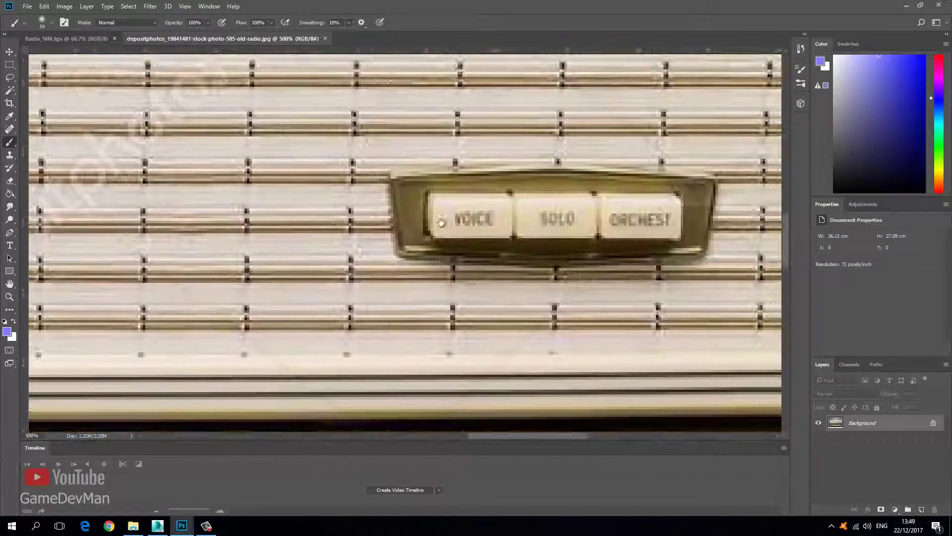
{"action": "mouse_move", "coordinate": [446, 221]}
{"action": "left_mouse_down"}
{"action": "mouse_move", "coordinate": [310, 221]}
{"action": "mouse_move", "coordinate": [315, 229]}
{"action": "left_mouse_up"}
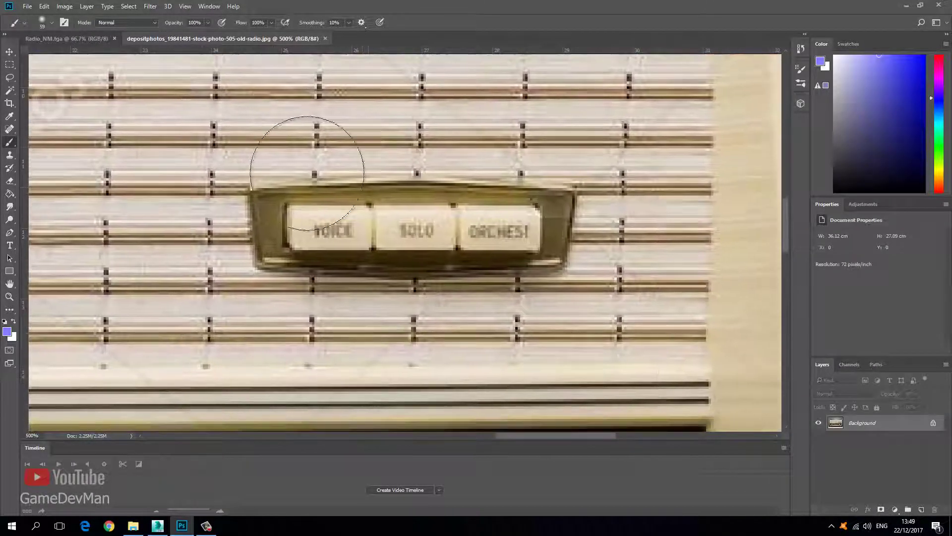
{"action": "left_click", "coordinate": [75, 39]}
{"action": "left_click_drag", "start_coordinate": [104, 196], "coordinate": [359, 291]}
{"action": "left_click_drag", "start_coordinate": [367, 108], "coordinate": [416, 272]}
{"action": "mouse_move", "coordinate": [304, 227]}
{"action": "left_mouse_down"}
{"action": "mouse_move", "coordinate": [332, 239]}
{"action": "mouse_move", "coordinate": [311, 241]}
{"action": "left_mouse_up"}
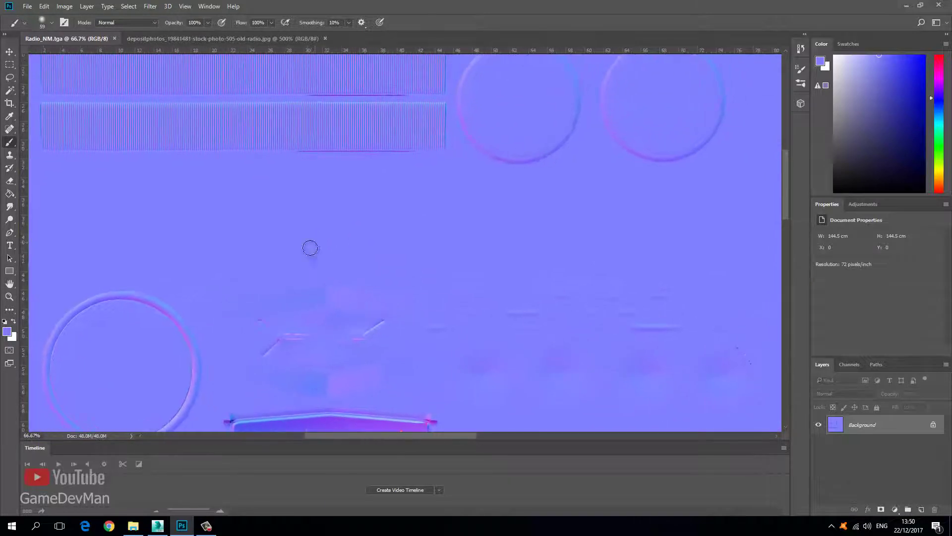
Step: Switch to 3ds Max, open the radio's UV layout and render a UVW template at 4096 × 4096
{"action": "left_click", "coordinate": [157, 525]}
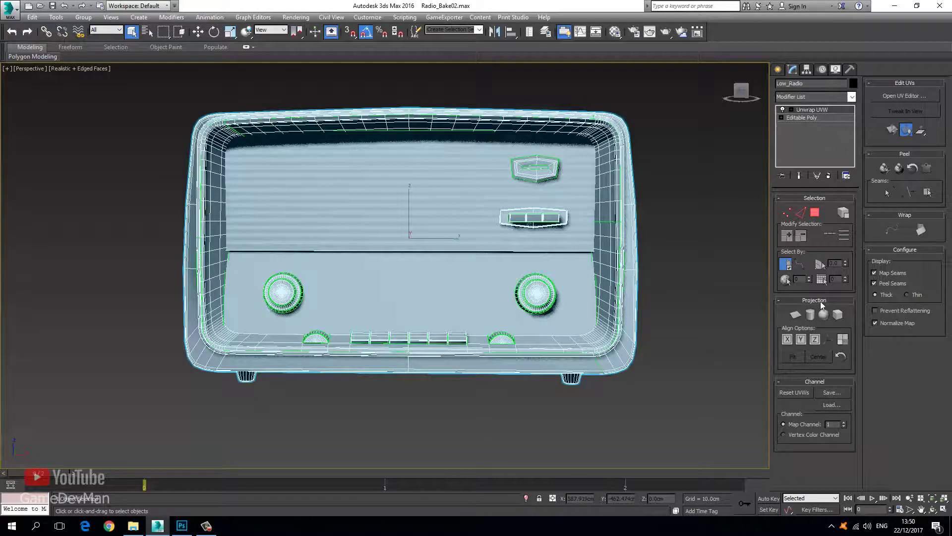
{"action": "left_click", "coordinate": [925, 96]}
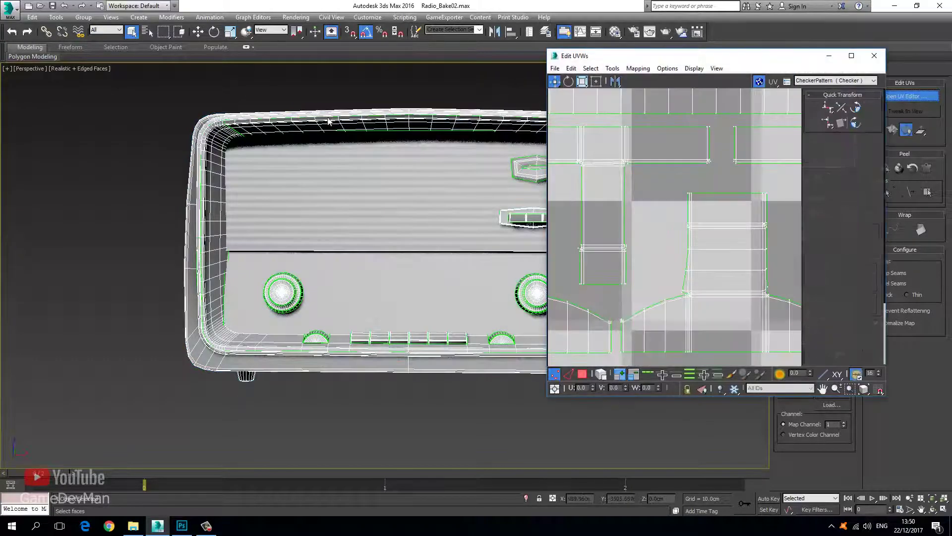
{"action": "left_click", "coordinate": [612, 69]}
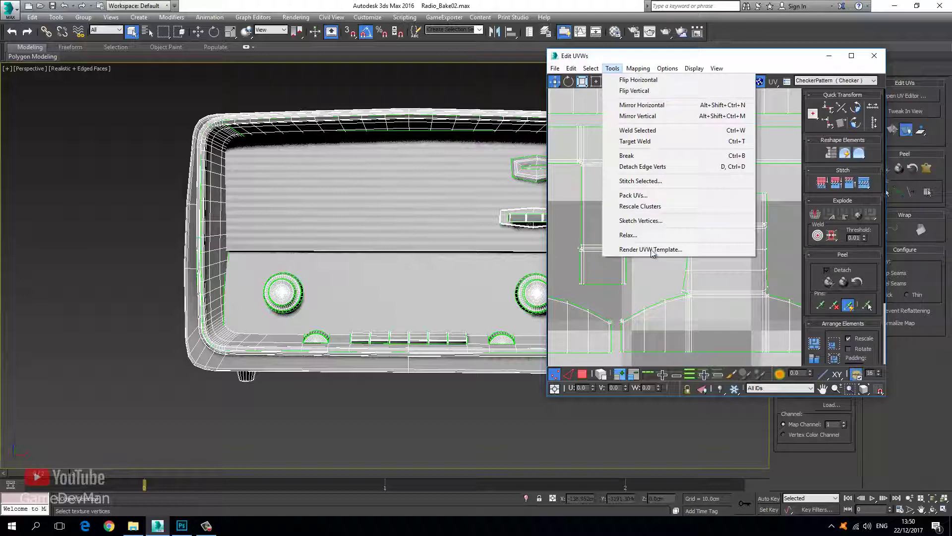
{"action": "left_click", "coordinate": [651, 249]}
{"action": "double_click", "coordinate": [604, 98]}
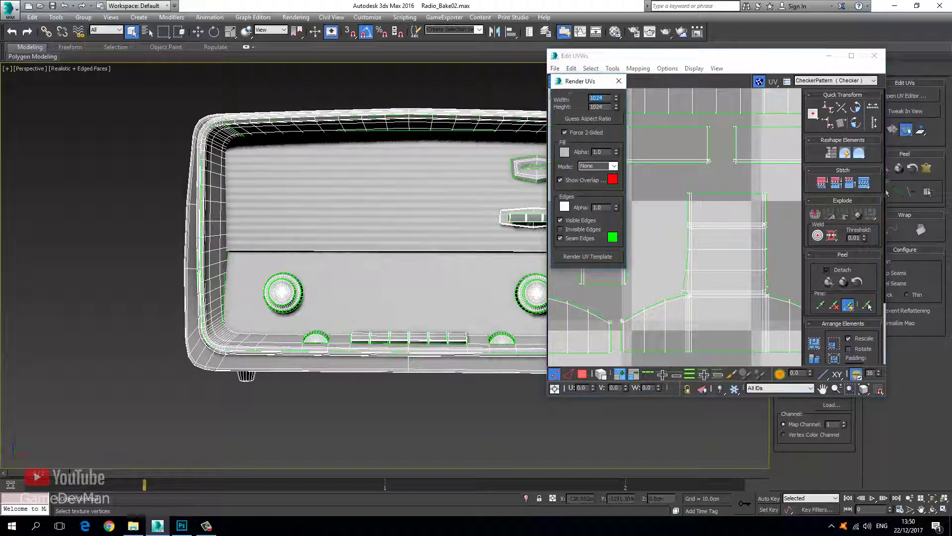
{"action": "type", "text": "2"}
{"action": "key", "text": "BackSpace"}
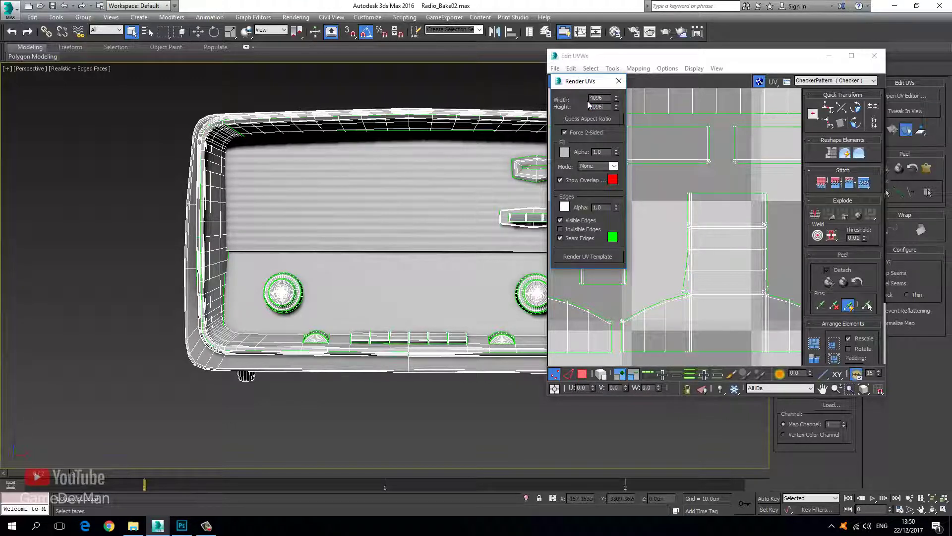
{"action": "left_click", "coordinate": [594, 258]}
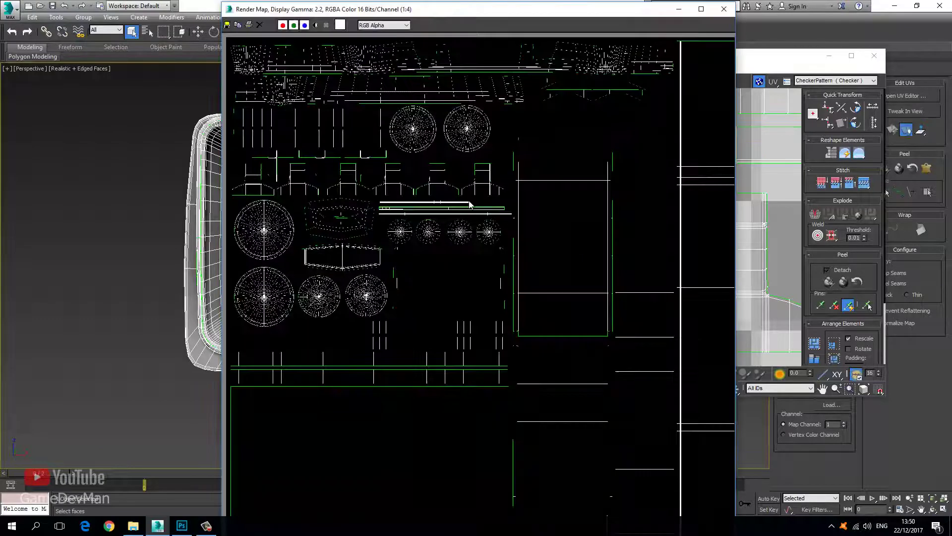
Step: Save the rendered UV template as a JPEG named UV in the Textures folder and close the render
{"action": "left_click", "coordinate": [228, 25]}
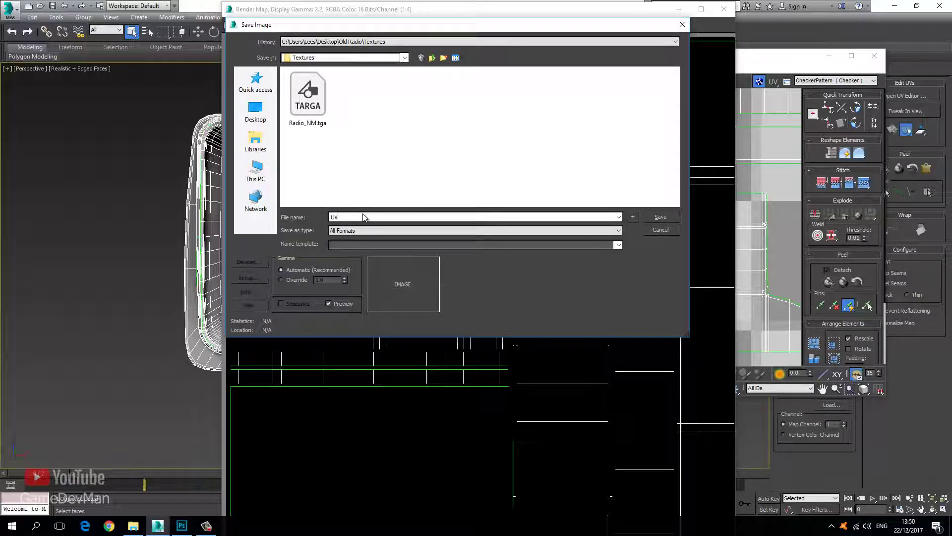
{"action": "left_click", "coordinate": [349, 231]}
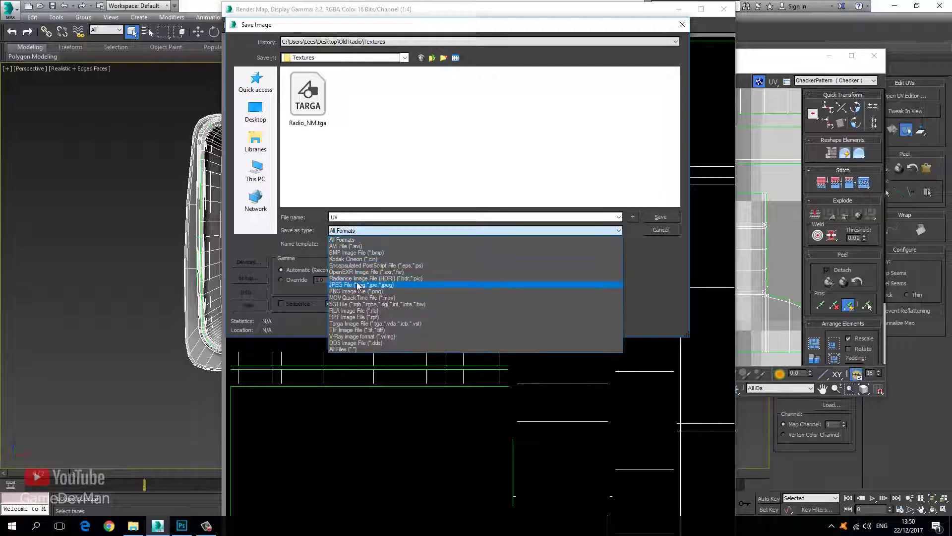
{"action": "left_click", "coordinate": [358, 279]}
{"action": "left_click", "coordinate": [661, 217]}
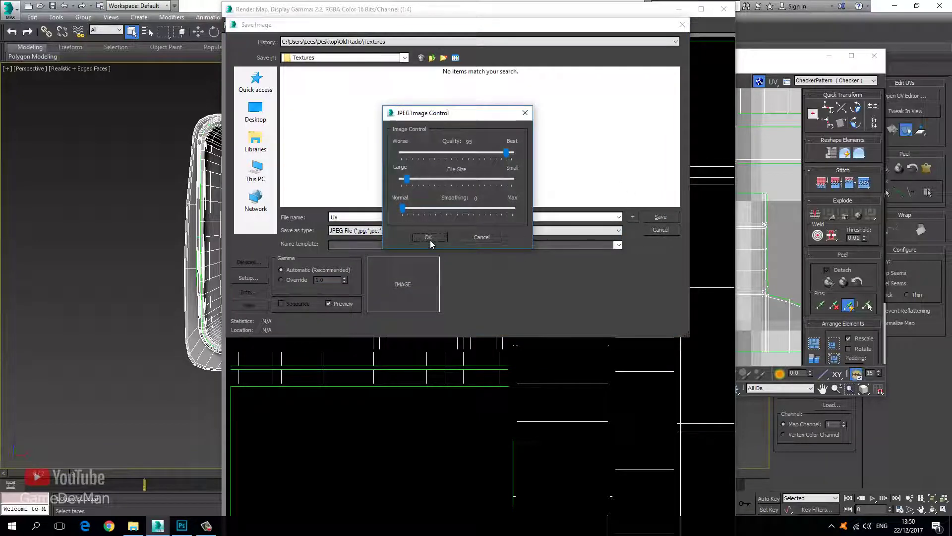
{"action": "left_click", "coordinate": [430, 238]}
{"action": "left_click", "coordinate": [723, 9]}
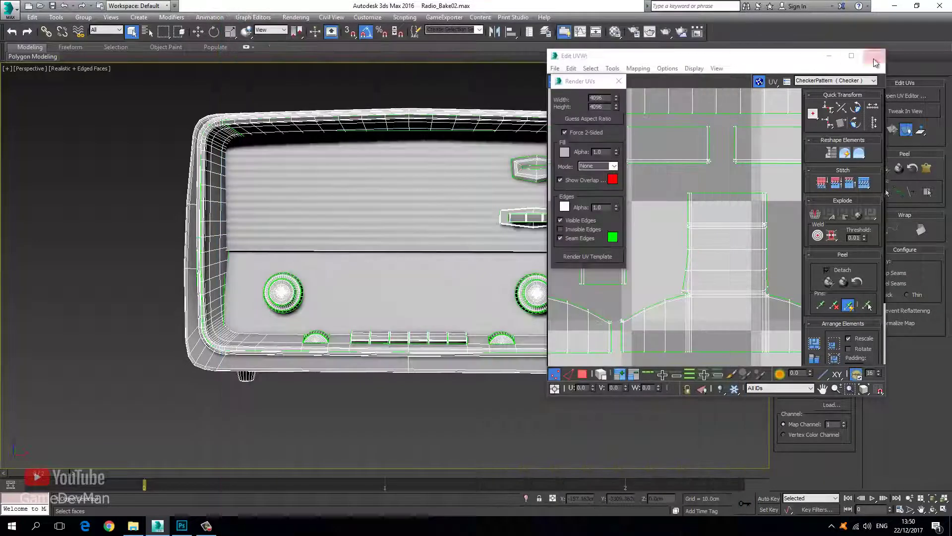
Step: Close the UV editor and leave the sub-object level of the Unwrap UVW modifier
{"action": "left_click", "coordinate": [874, 55]}
{"action": "left_click", "coordinate": [790, 110]}
{"action": "left_click", "coordinate": [806, 110]}
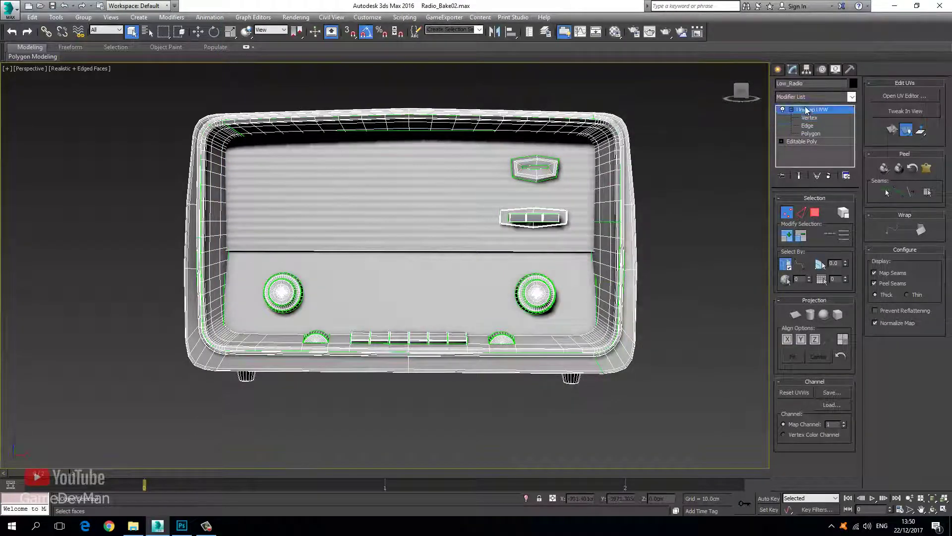
{"action": "left_click", "coordinate": [744, 144]}
Step: Switch to Photoshop and open UV.jpg from the Old Radio Textures folder
{"action": "key", "text": "alt+Tab"}
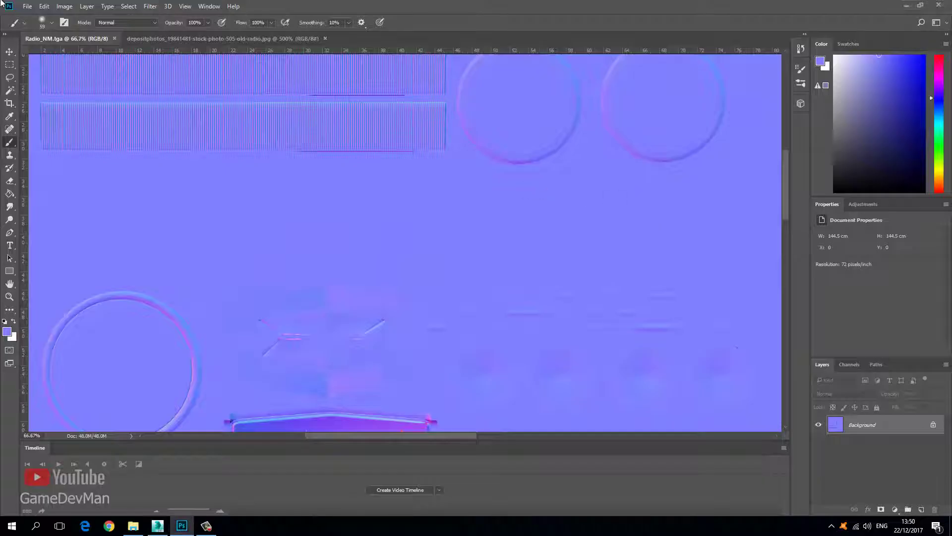
{"action": "left_click", "coordinate": [28, 6]}
{"action": "left_click", "coordinate": [22, 25]}
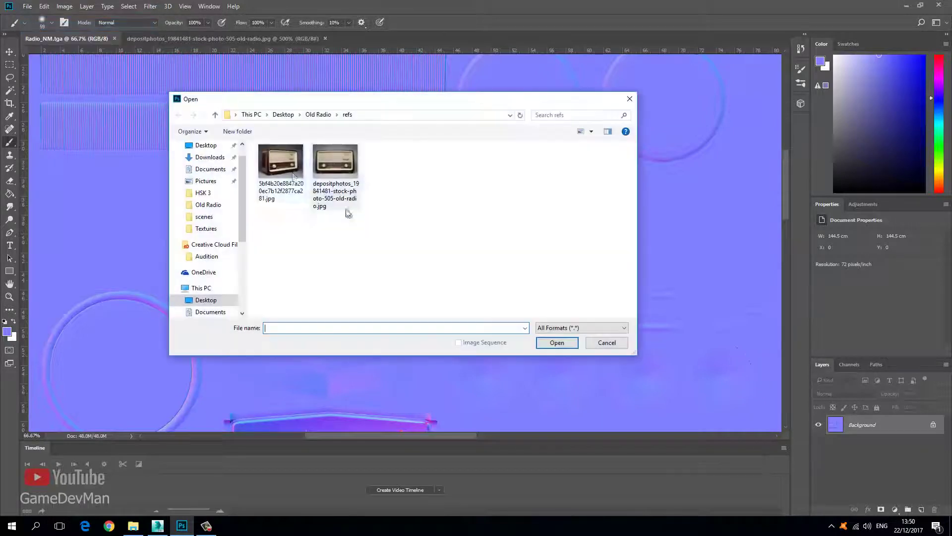
{"action": "left_click", "coordinate": [318, 114]}
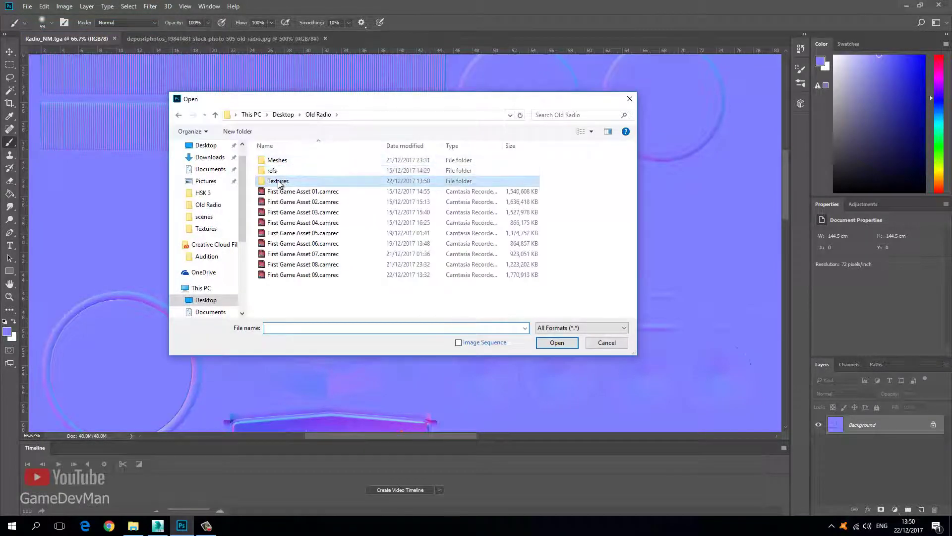
{"action": "double_click", "coordinate": [279, 179]}
{"action": "double_click", "coordinate": [335, 168]}
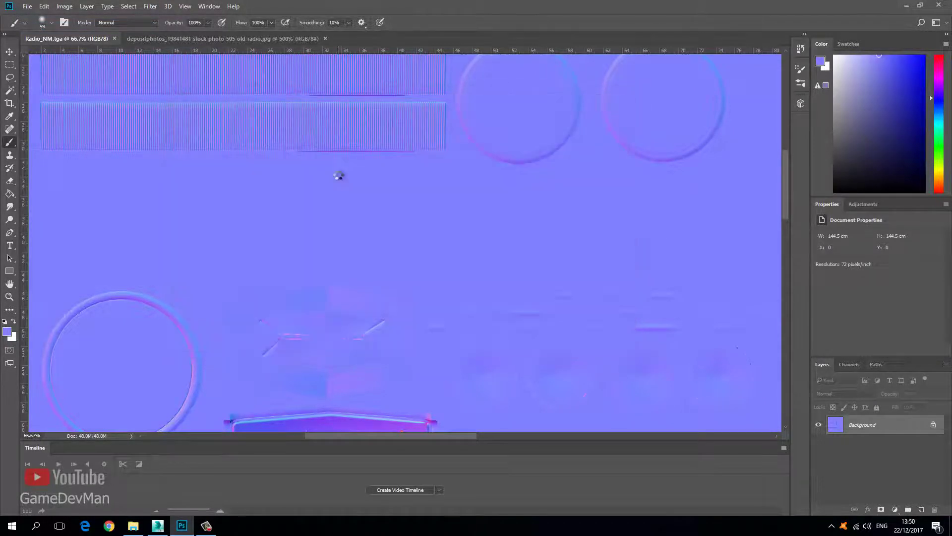
Step: Copy the entire UV template into Radio_NM.tga as a new layer and locate the small buttons' UV shells
{"action": "key", "text": "ctrl+c"}
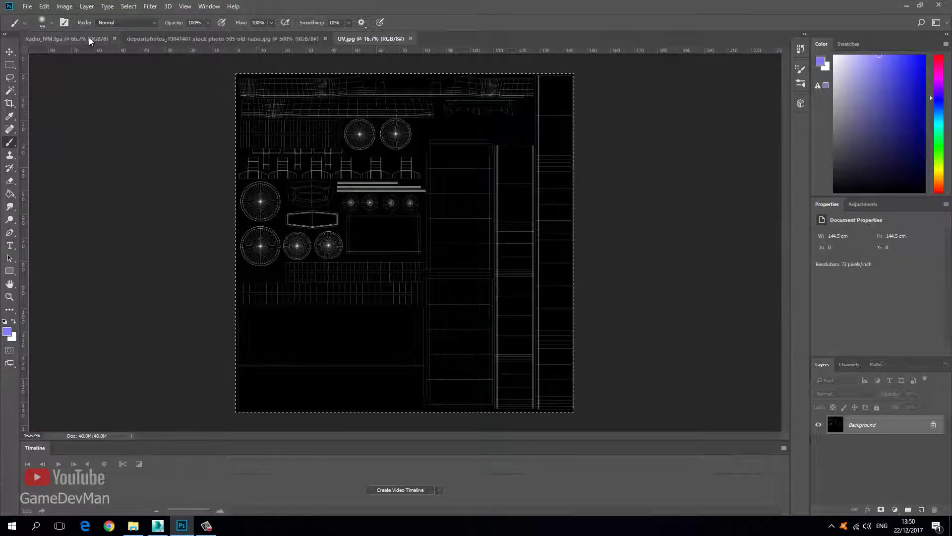
{"action": "left_click", "coordinate": [90, 40]}
{"action": "key", "text": "ctrl+v"}
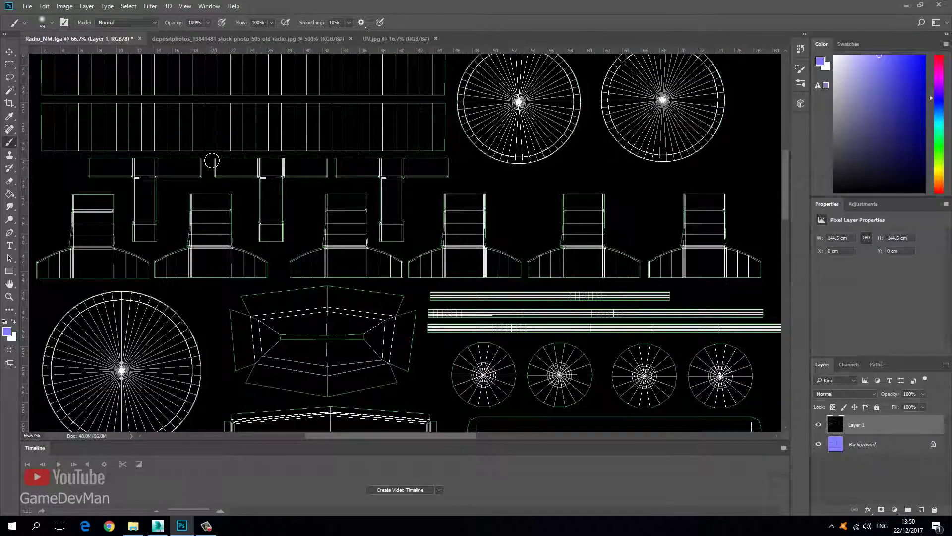
{"action": "key", "text": "ctrl+plus"}
{"action": "key", "text": "ctrl+plus"}
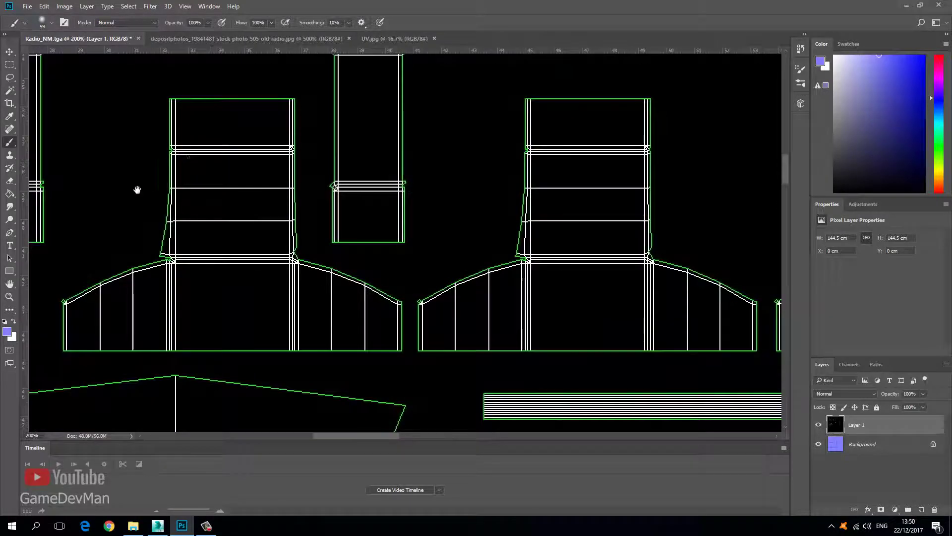
{"action": "left_click_drag", "start_coordinate": [138, 189], "coordinate": [553, 269]}
{"action": "left_click_drag", "start_coordinate": [283, 249], "coordinate": [325, 266]}
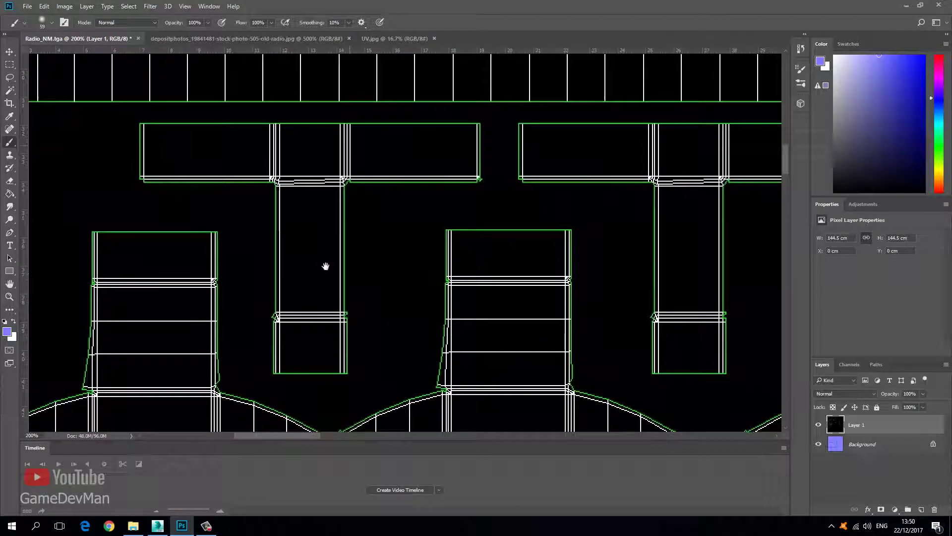
Step: Check the button lettering in the reference photo, and ready the Horizontal Type tool in Radio_NM.tga with the default black foreground colour
{"action": "left_click", "coordinate": [382, 38]}
{"action": "left_click", "coordinate": [324, 38]}
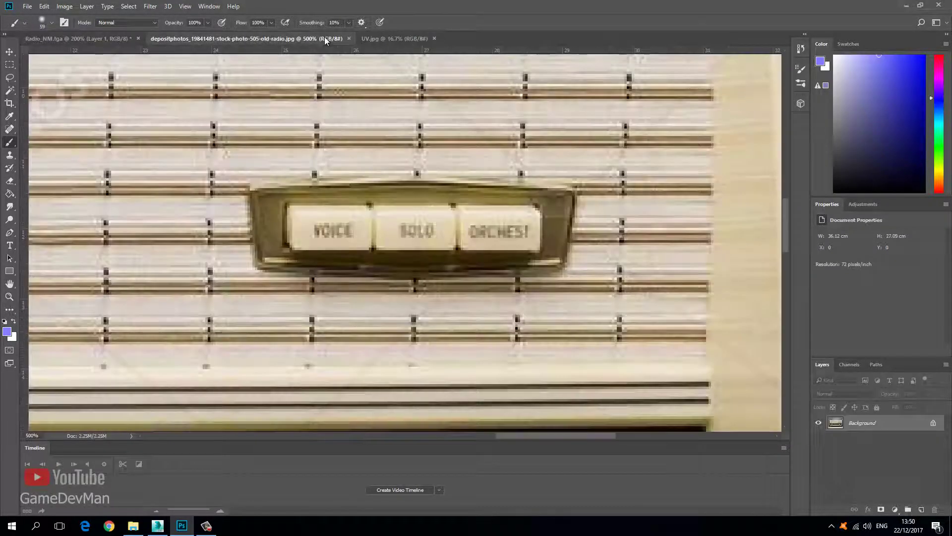
{"action": "left_click", "coordinate": [108, 43]}
{"action": "left_click", "coordinate": [10, 245]}
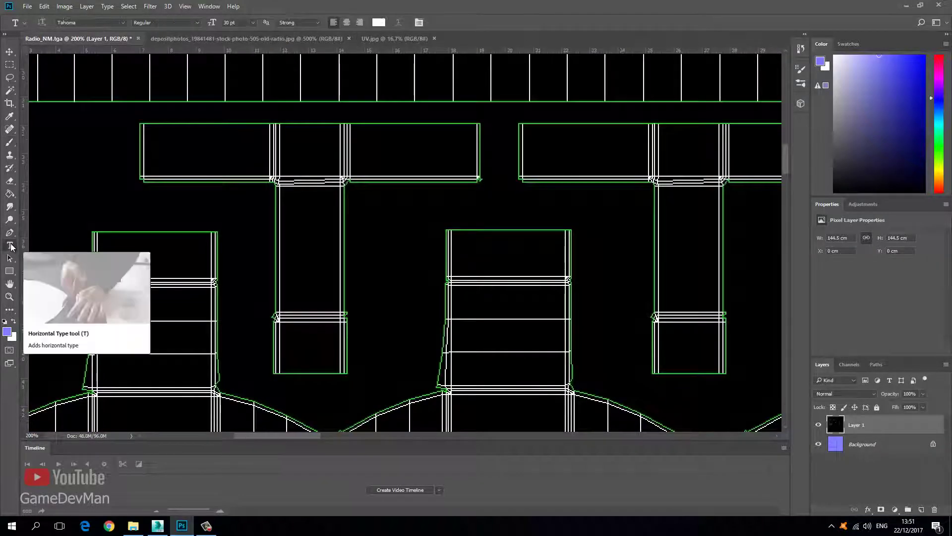
{"action": "key", "text": "d"}
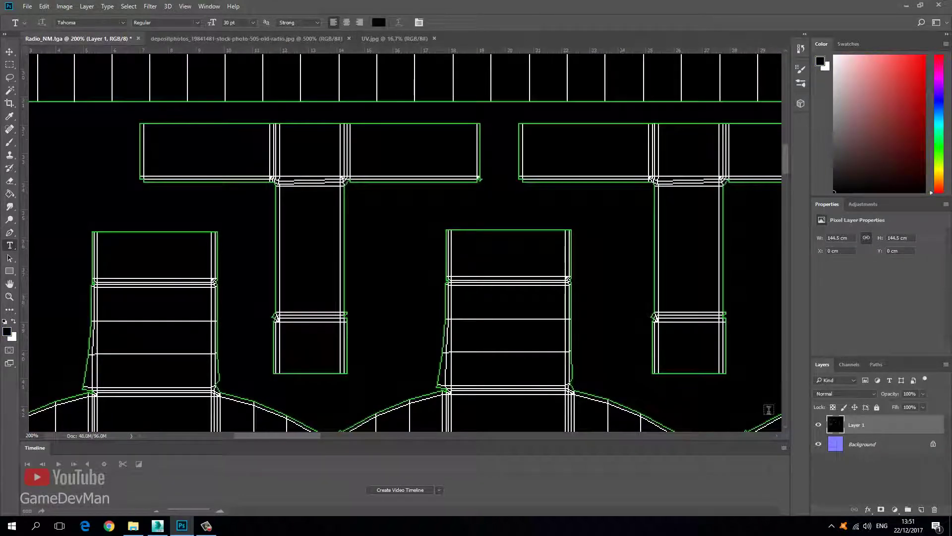
Step: Set the UV template layer's blend mode to Screen so its wireframe overlays the normal map
{"action": "left_click", "coordinate": [818, 425]}
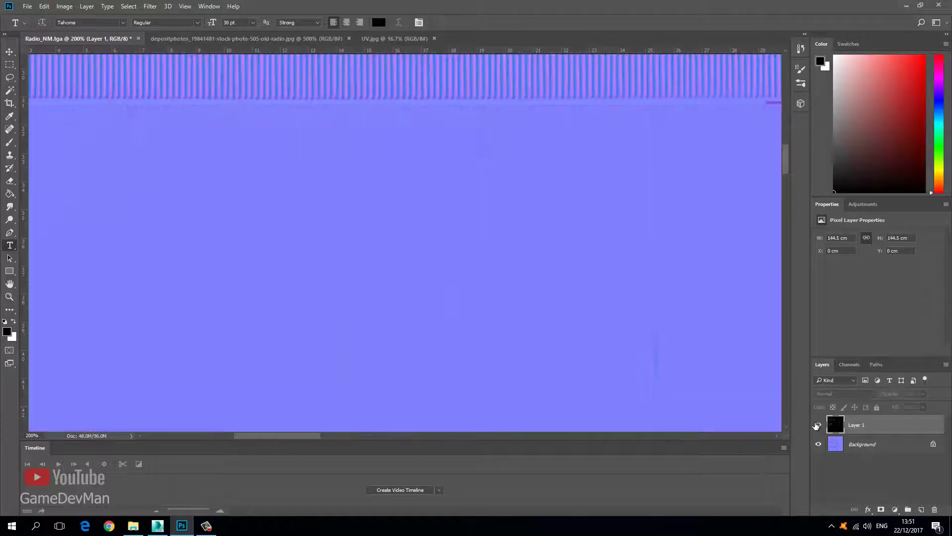
{"action": "left_click", "coordinate": [818, 425]}
{"action": "left_click", "coordinate": [850, 394]}
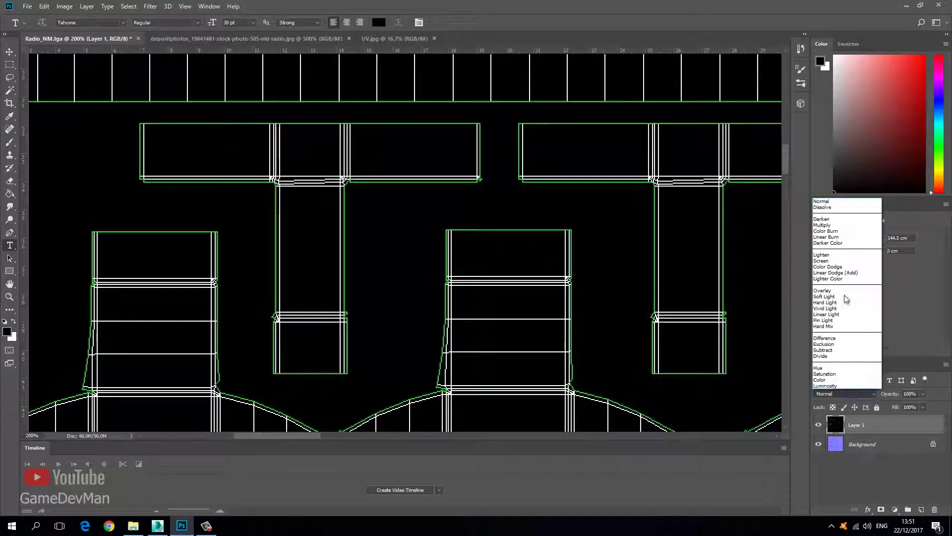
{"action": "left_click", "coordinate": [843, 224]}
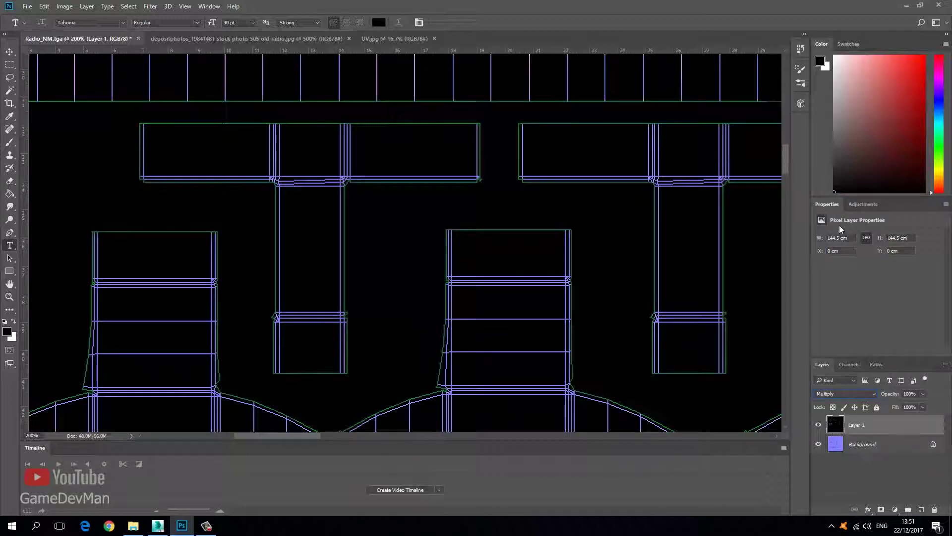
{"action": "left_click", "coordinate": [852, 391]}
{"action": "left_click", "coordinate": [852, 391]}
{"action": "scroll", "coordinate": [852, 391], "scroll_direction": "down", "scroll_amount": 3}
{"action": "scroll", "coordinate": [852, 393], "scroll_direction": "down", "scroll_amount": 2}
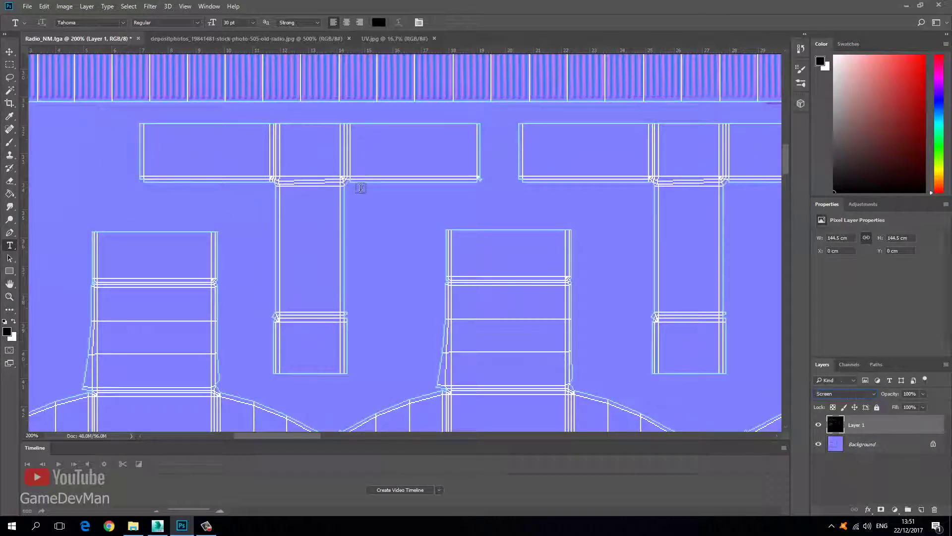
Step: Add the text VOICE in black Tahoma Regular 30 pt on a new layer and move it over the first small button's UV shell
{"action": "left_click", "coordinate": [920, 509]}
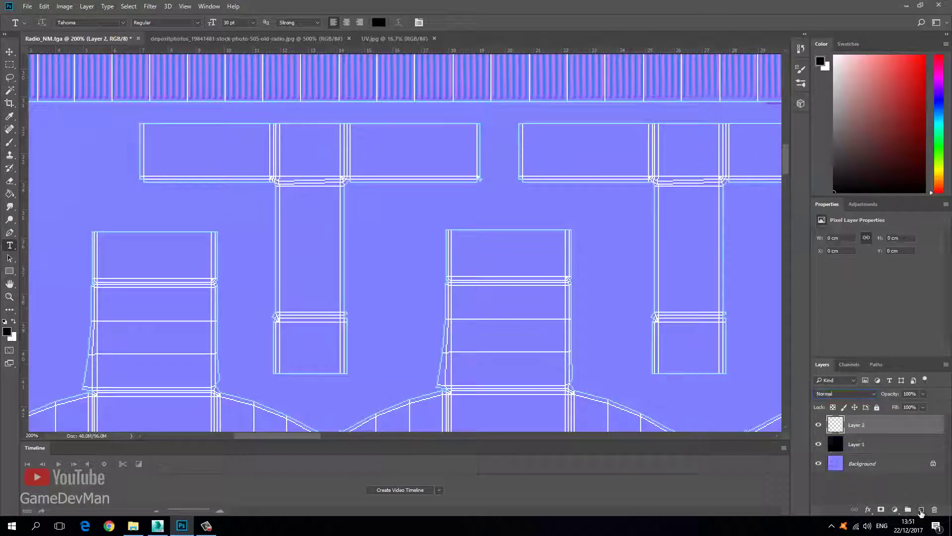
{"action": "left_click", "coordinate": [303, 225]}
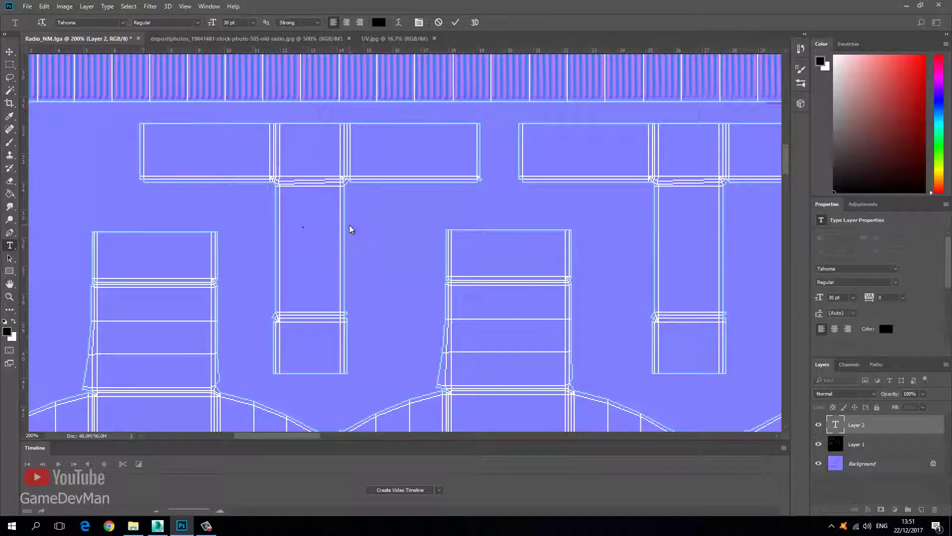
{"action": "type", "text": "VOICE"}
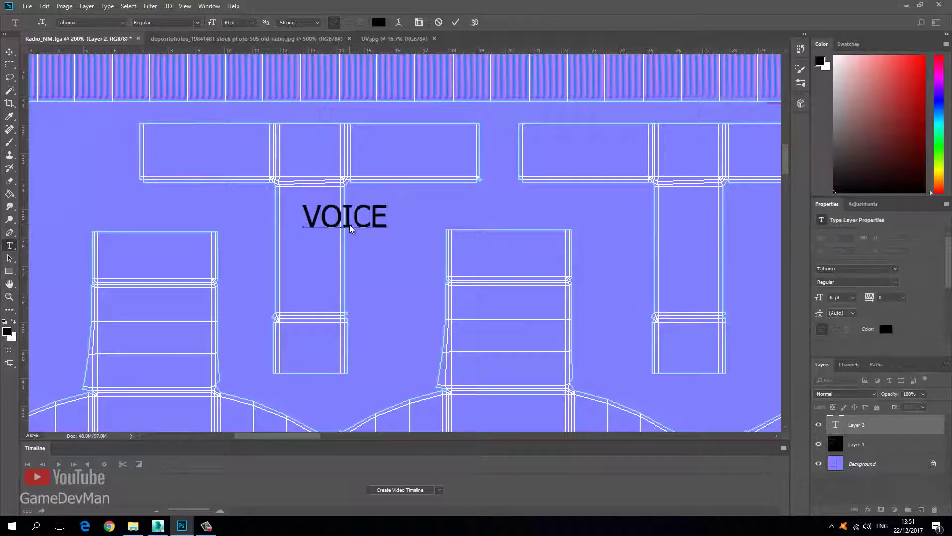
{"action": "left_click", "coordinate": [9, 51]}
{"action": "left_click_drag", "start_coordinate": [340, 223], "coordinate": [325, 245]}
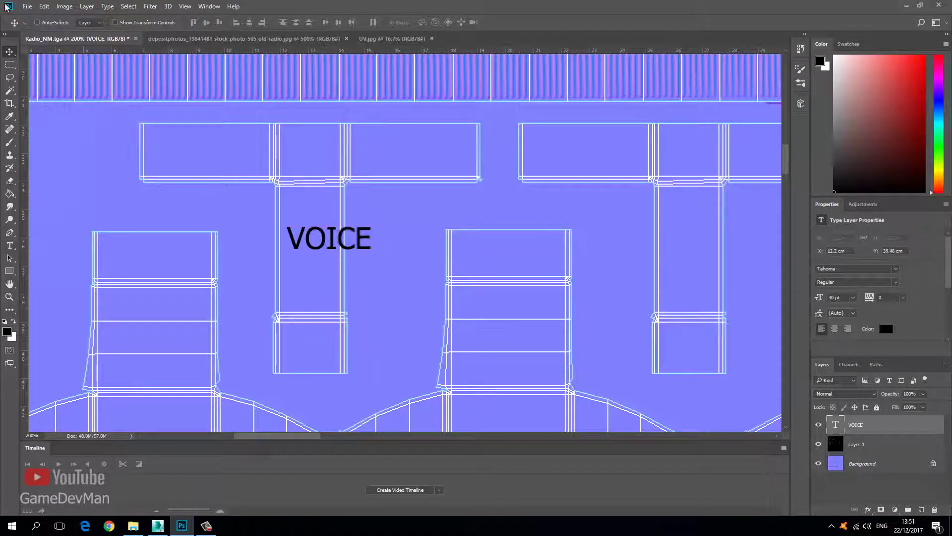
Step: Rotate the VOICE text 90° clockwise and centre it inside the first button's UV shell
{"action": "left_click", "coordinate": [44, 6]}
{"action": "mouse_move", "coordinate": [108, 220]}
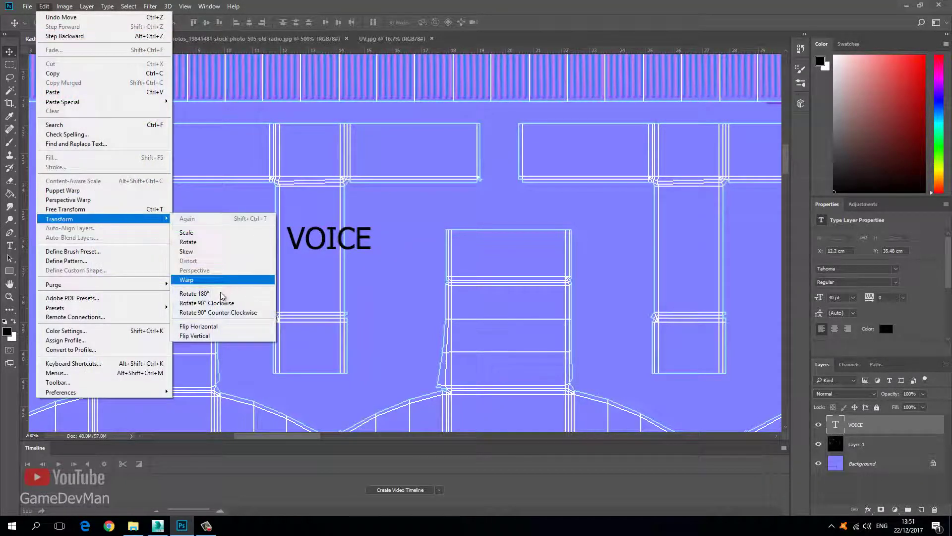
{"action": "left_click", "coordinate": [220, 302]}
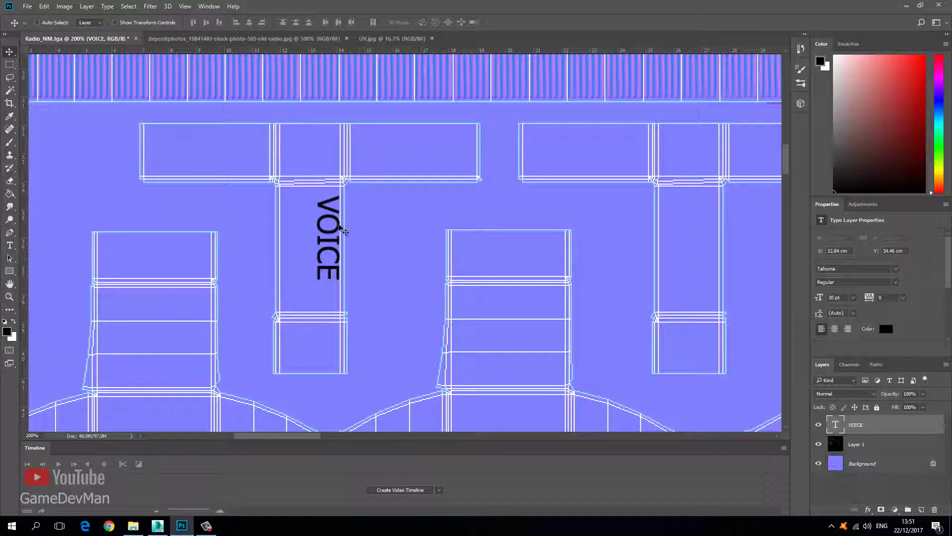
{"action": "left_click_drag", "start_coordinate": [330, 223], "coordinate": [313, 246]}
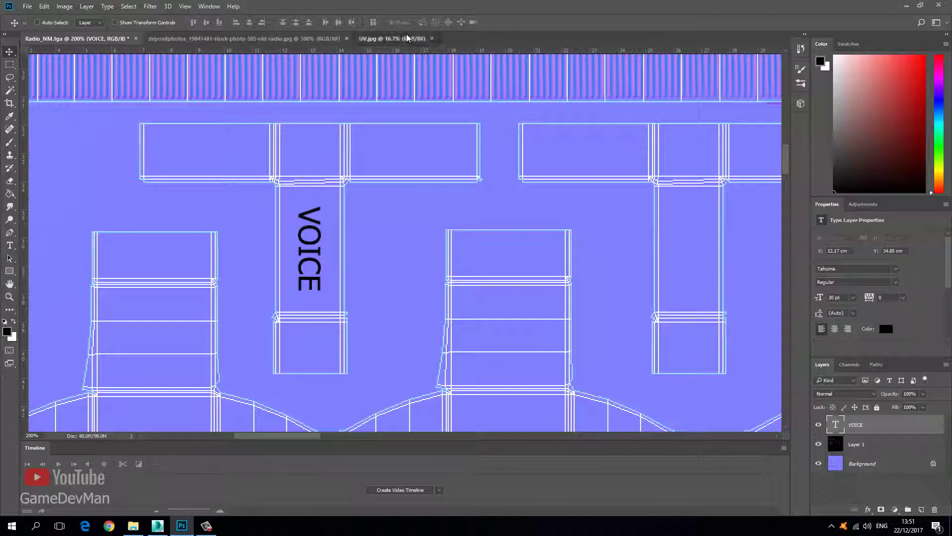
Step: Compare the VOICE label with the button lettering in the reference photo, and bring the neighbouring button shell into view in Radio_NM.tga
{"action": "left_click", "coordinate": [373, 39]}
{"action": "left_click", "coordinate": [308, 34]}
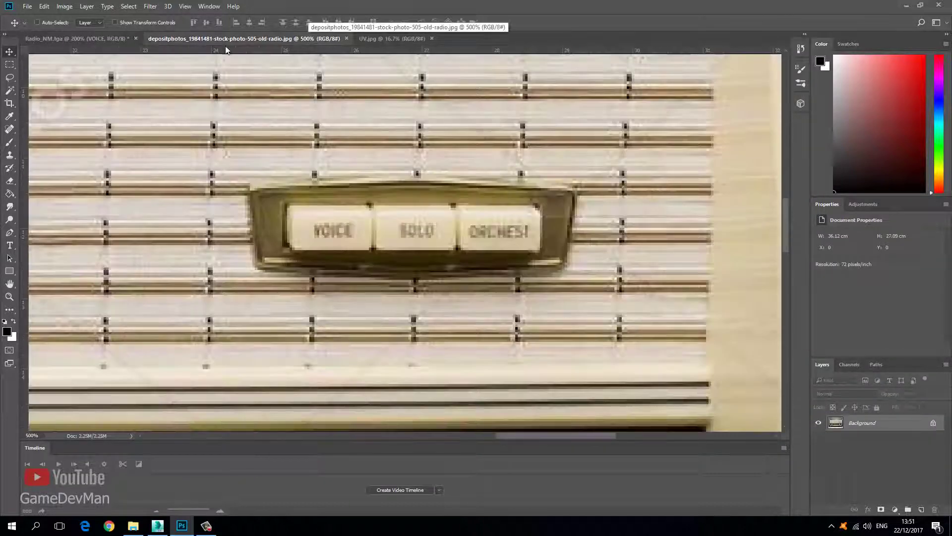
{"action": "left_click", "coordinate": [90, 39]}
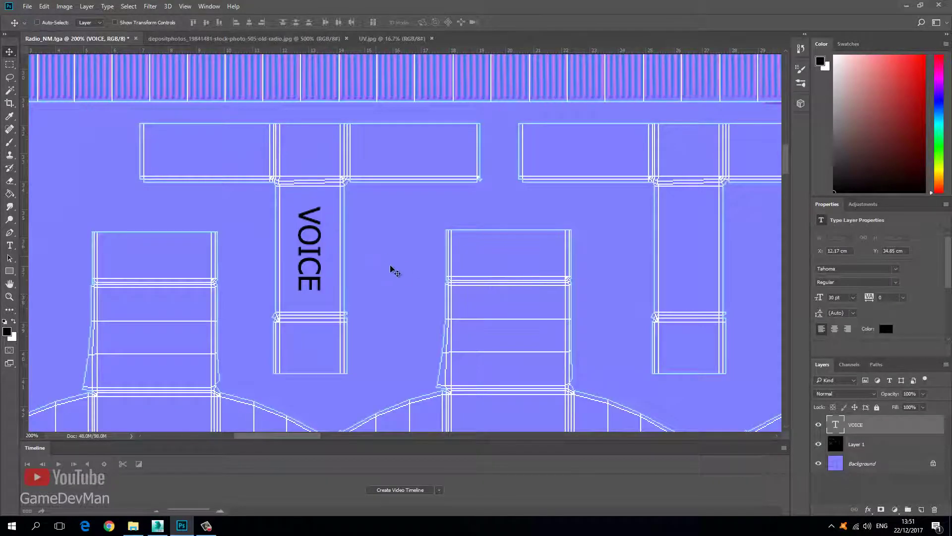
{"action": "left_click_drag", "start_coordinate": [393, 270], "coordinate": [326, 249]}
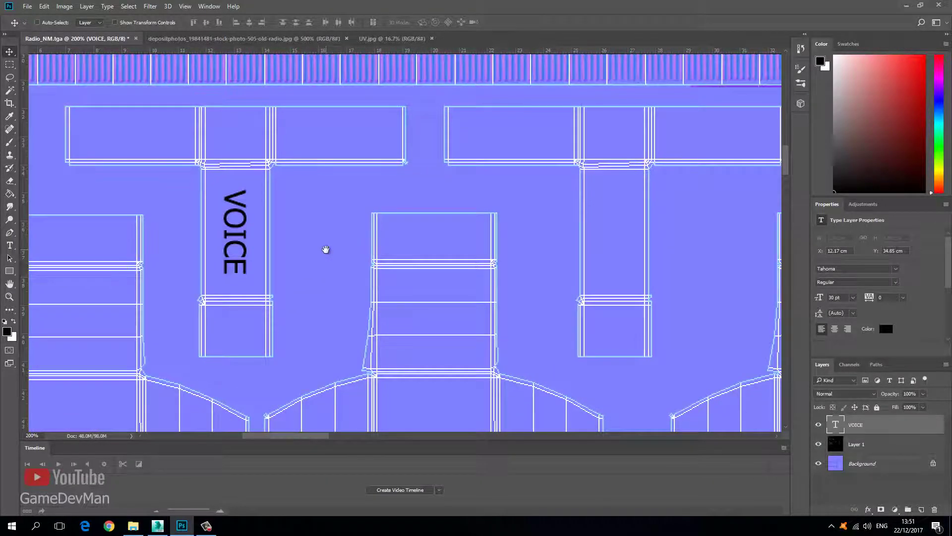
{"action": "left_click", "coordinate": [268, 40]}
{"action": "left_click", "coordinate": [106, 39]}
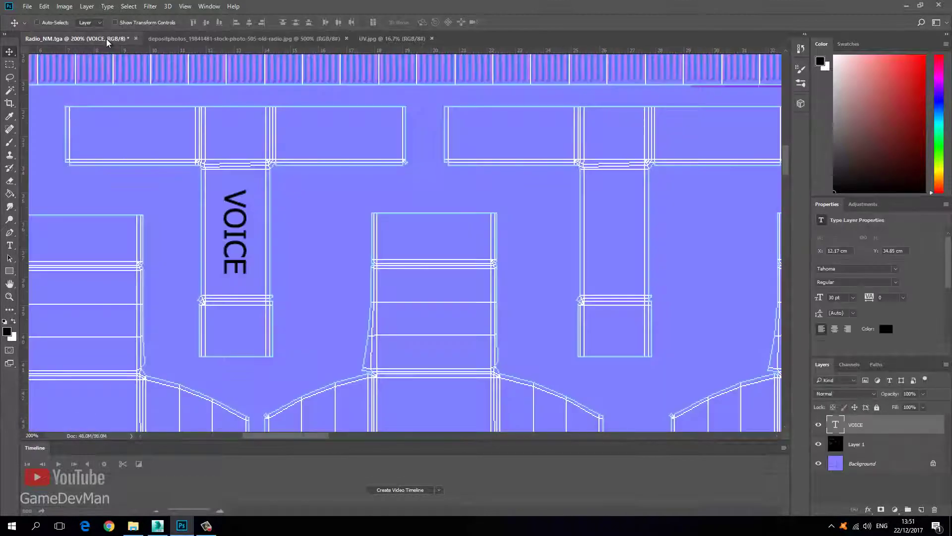
Step: Duplicate the VOICE text layer, move the copy onto the second button's UV shell, and change its wording to "solo"
{"action": "left_click_drag", "start_coordinate": [875, 431], "coordinate": [921, 509]}
{"action": "left_click_drag", "start_coordinate": [233, 230], "coordinate": [612, 231]}
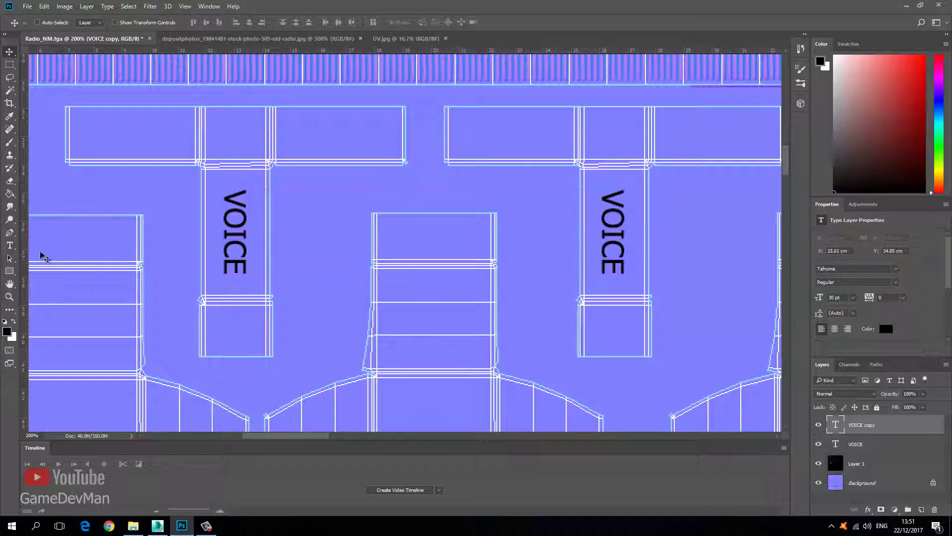
{"action": "left_click", "coordinate": [10, 246]}
{"action": "double_click", "coordinate": [613, 229]}
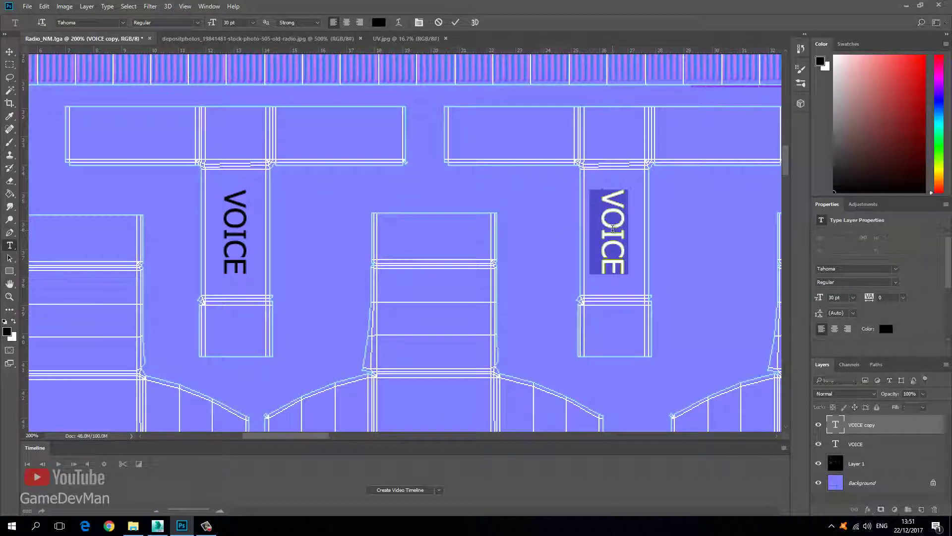
{"action": "type", "text": "solo"}
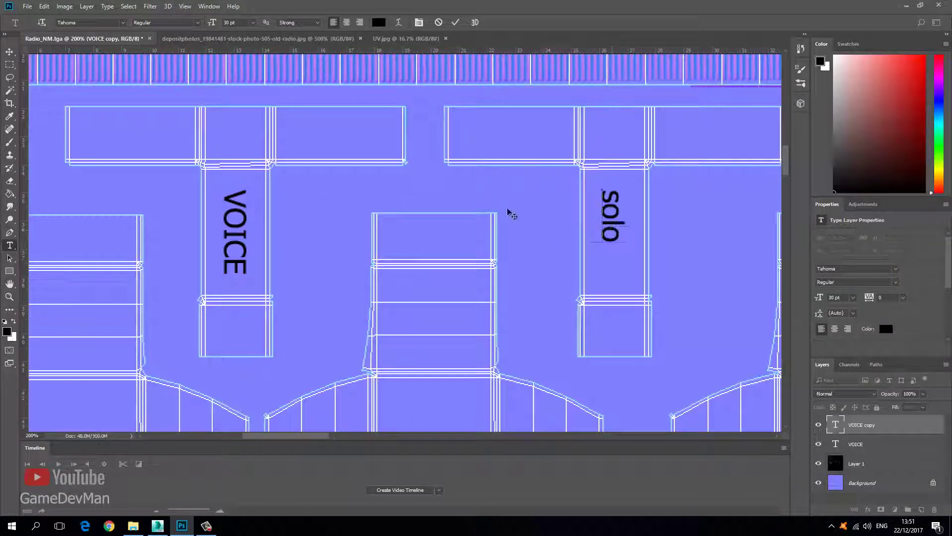
Step: Centre the "solo" text vertically within the second button's UV shell
{"action": "left_click", "coordinate": [9, 51]}
{"action": "left_click_drag", "start_coordinate": [615, 218], "coordinate": [316, 235]}
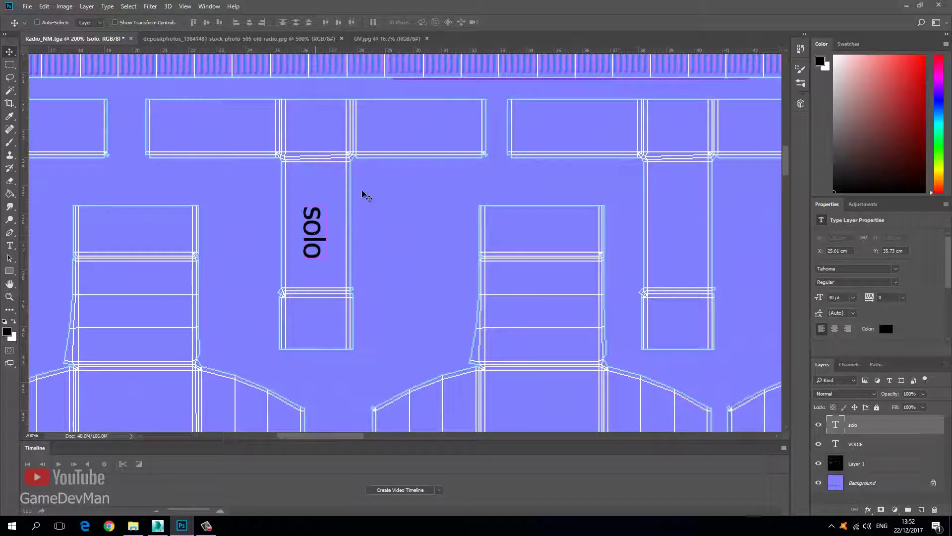
{"action": "left_click_drag", "start_coordinate": [366, 192], "coordinate": [366, 189]}
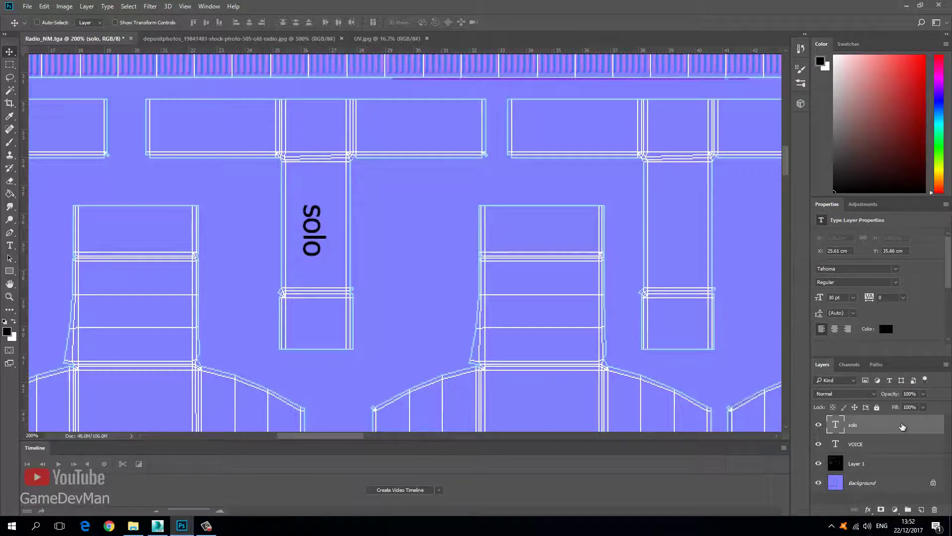
Step: Duplicate the "solo" text onto the third button's UV shell and check that button's lettering in the reference photo
{"action": "left_click_drag", "start_coordinate": [902, 426], "coordinate": [920, 509]}
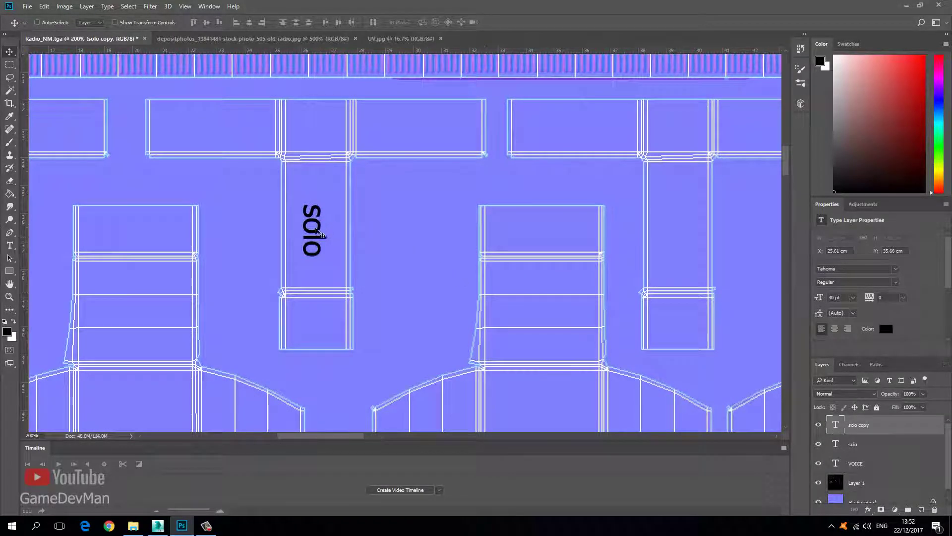
{"action": "left_click_drag", "start_coordinate": [316, 232], "coordinate": [684, 232]}
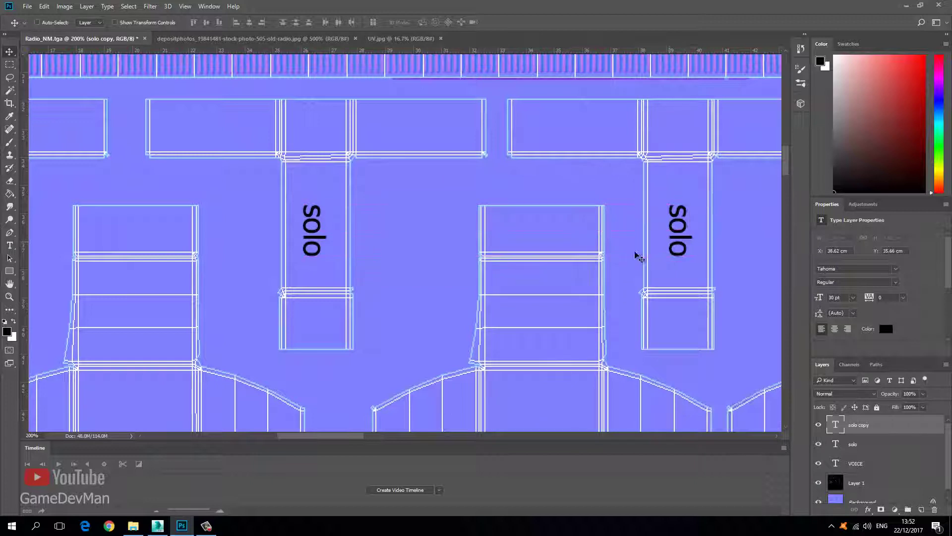
{"action": "left_click", "coordinate": [10, 245]}
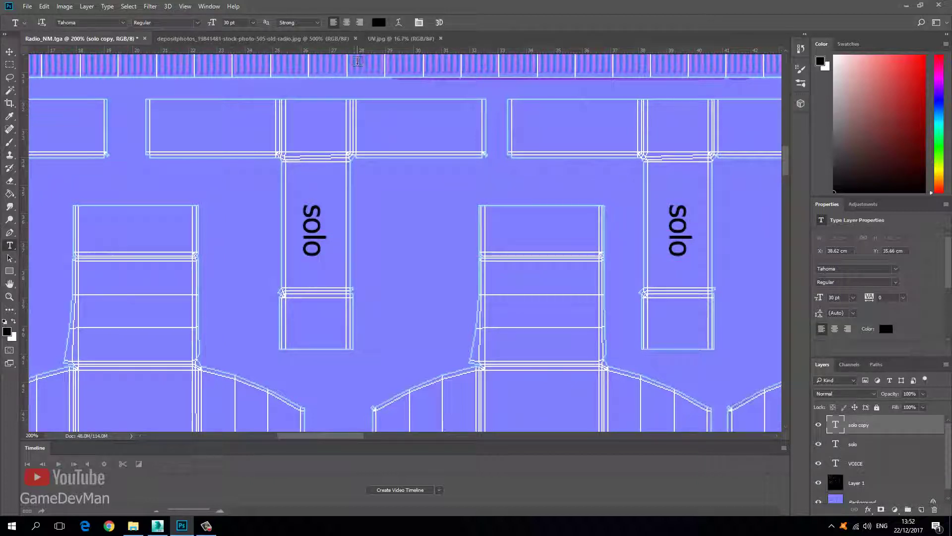
{"action": "left_click", "coordinate": [238, 39]}
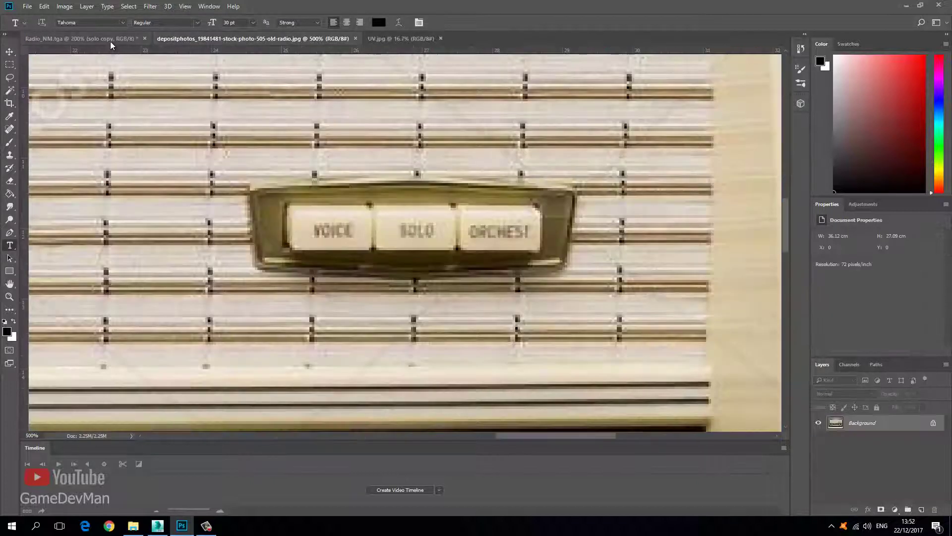
{"action": "left_click", "coordinate": [110, 40]}
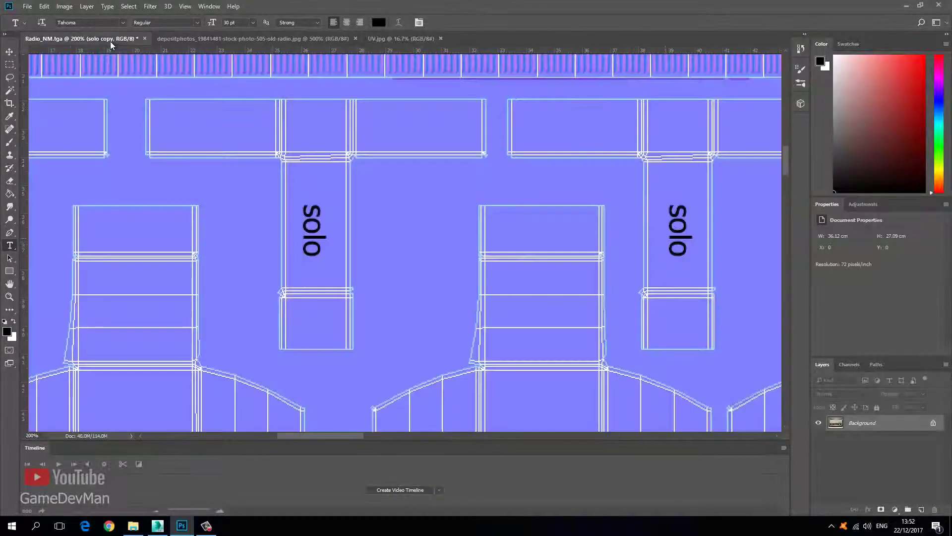
Step: Change the copied text on the third button to ORCHES and move it up to sit inside the shell
{"action": "double_click", "coordinate": [676, 230]}
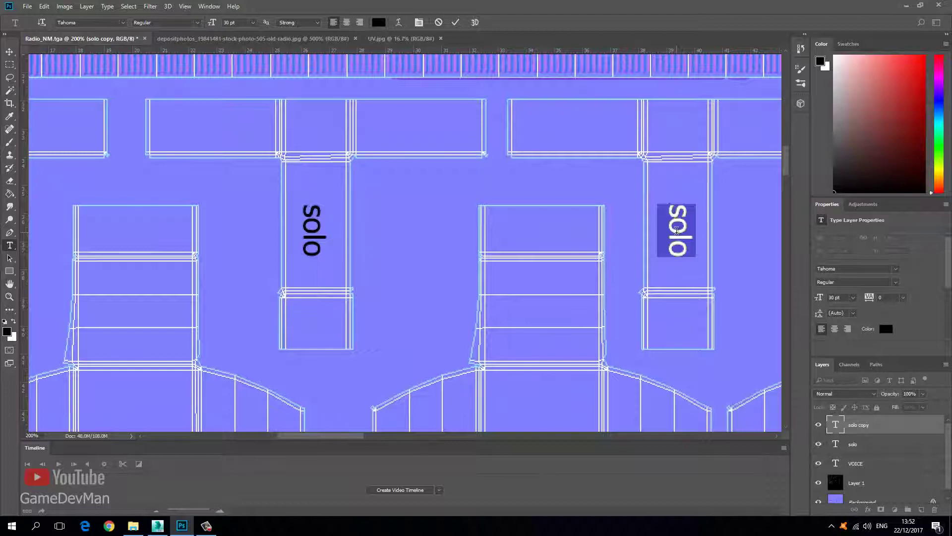
{"action": "type", "text": "ORCHES"}
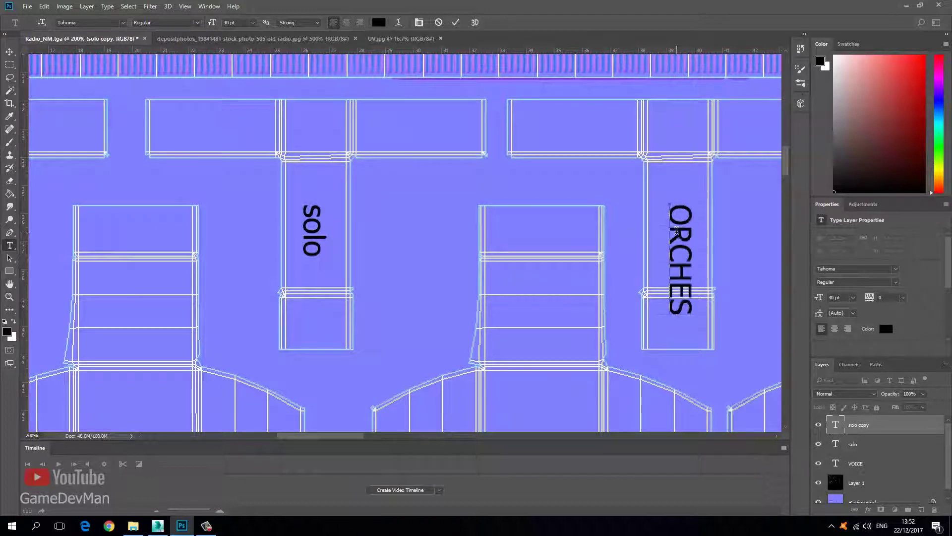
{"action": "left_click", "coordinate": [183, 145]}
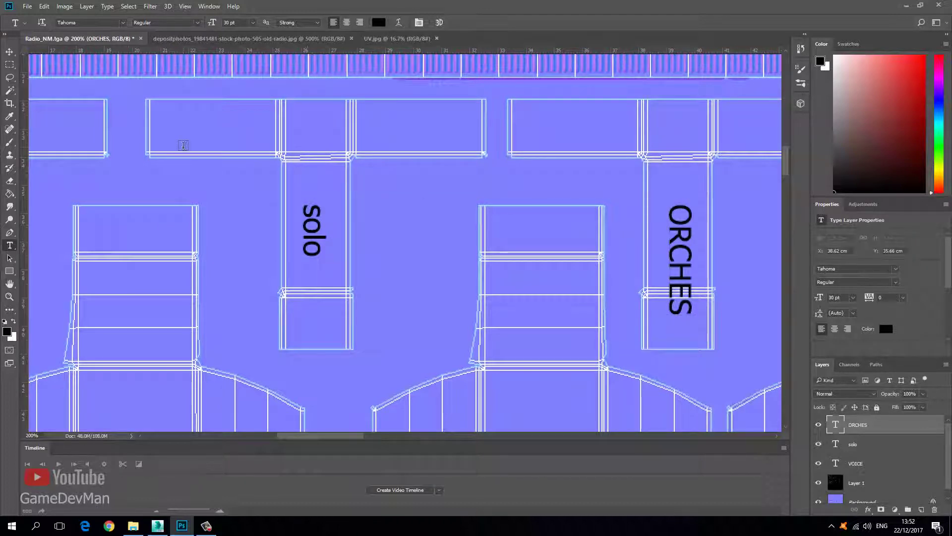
{"action": "left_click", "coordinate": [10, 52]}
{"action": "left_click_drag", "start_coordinate": [679, 244], "coordinate": [681, 209]}
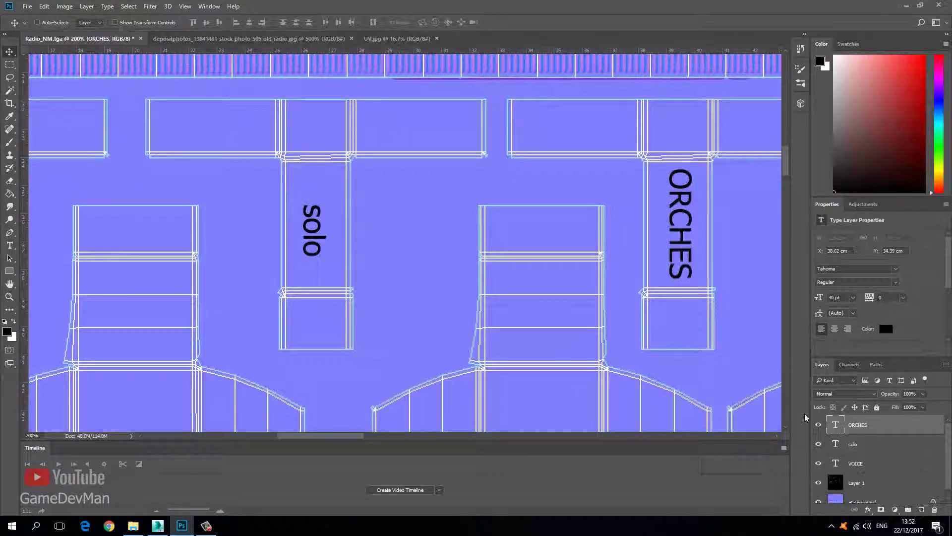
Step: Retype the second button's text in capitals as SOLO and move it slightly up within its UV shell
{"action": "left_click", "coordinate": [842, 444]}
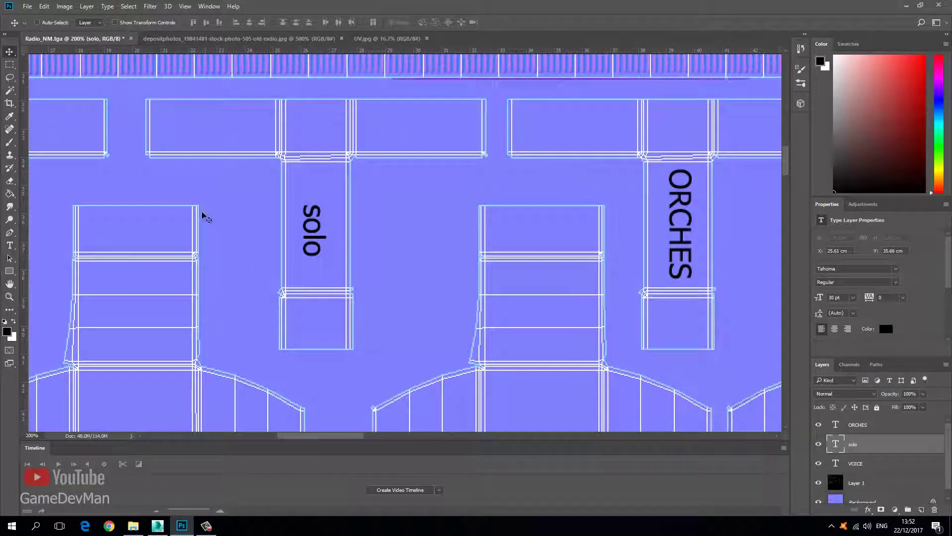
{"action": "left_click", "coordinate": [10, 245]}
{"action": "double_click", "coordinate": [310, 226]}
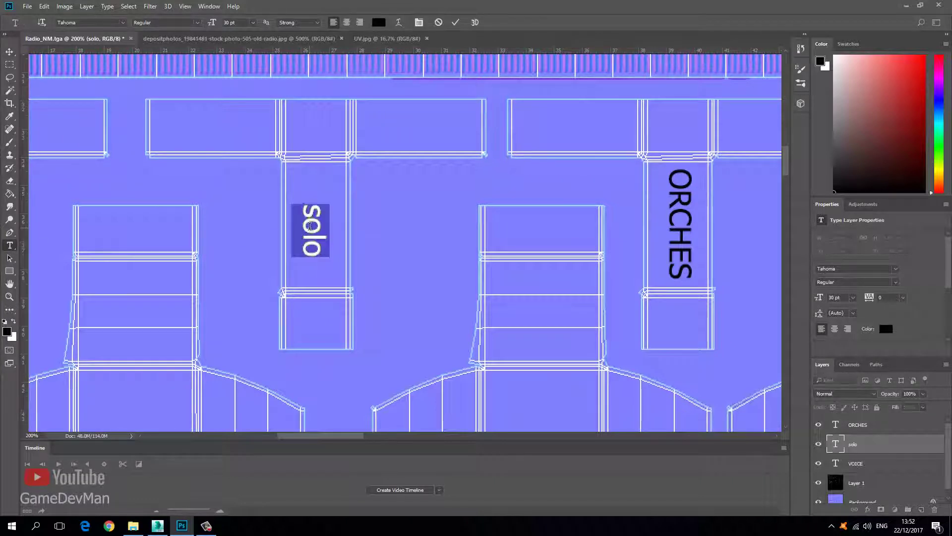
{"action": "type", "text": "SOLO"}
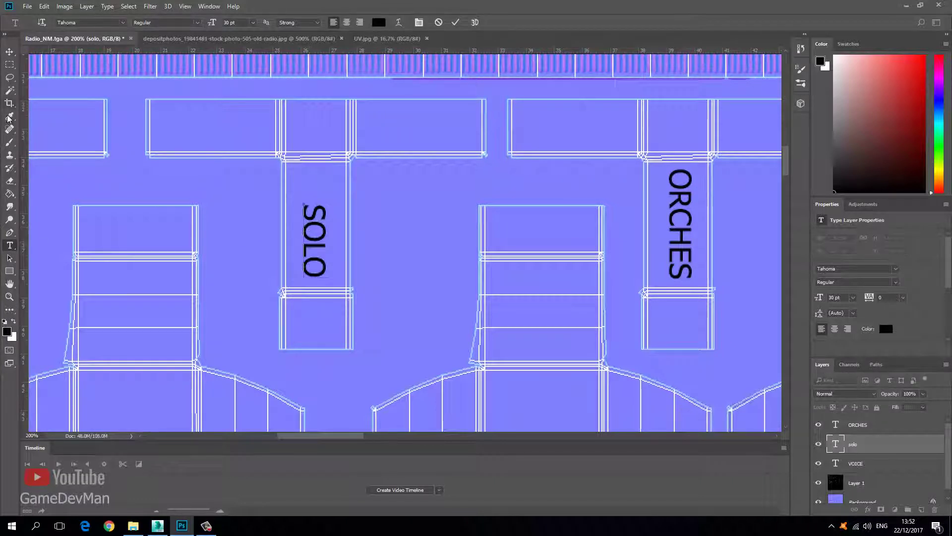
{"action": "left_click", "coordinate": [9, 51]}
{"action": "left_click_drag", "start_coordinate": [313, 229], "coordinate": [385, 240]}
Step: Scale the ORCHES text proportionally to about 88% and recentre it in the third button's shell
{"action": "left_click_drag", "start_coordinate": [674, 250], "coordinate": [399, 253]}
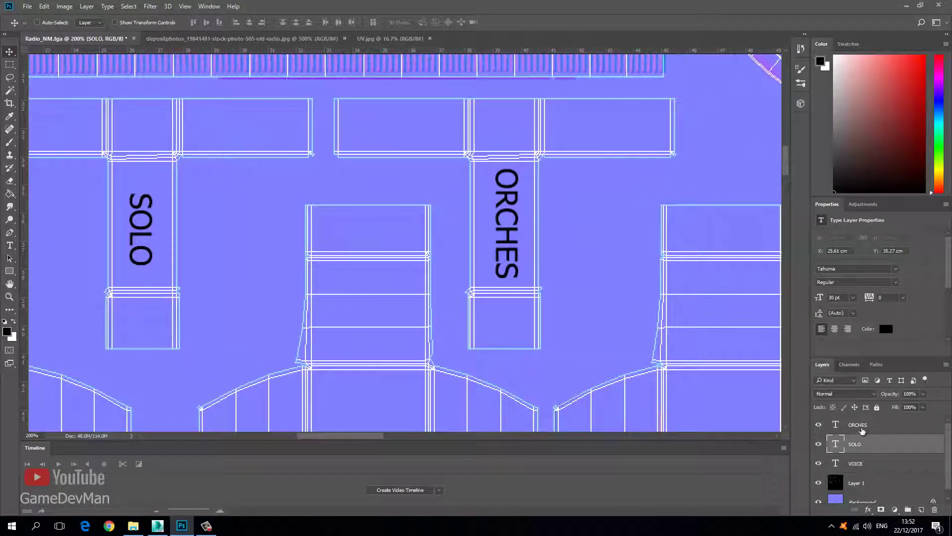
{"action": "left_click", "coordinate": [843, 426]}
{"action": "key", "text": "ctrl+t"}
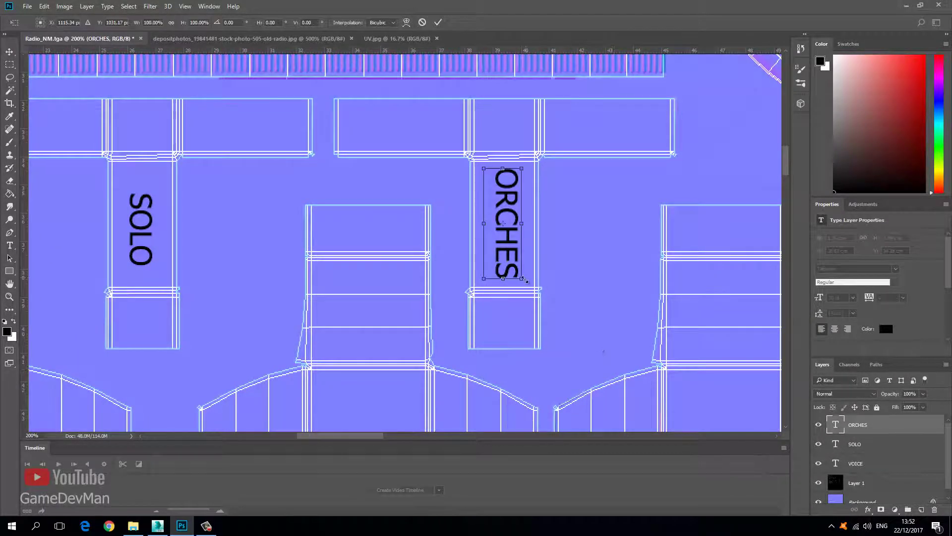
{"action": "left_click_drag", "start_coordinate": [524, 280], "coordinate": [520, 268]}
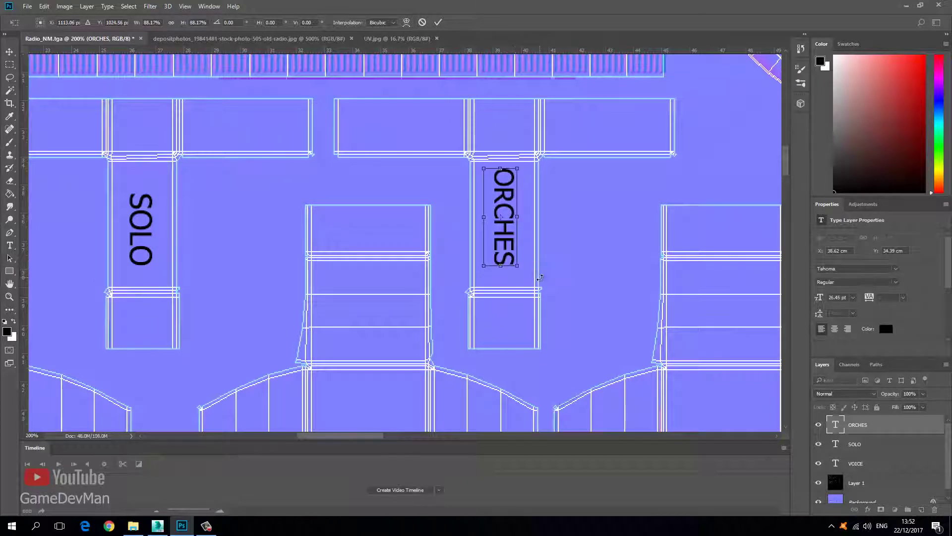
{"action": "key", "text": "Return"}
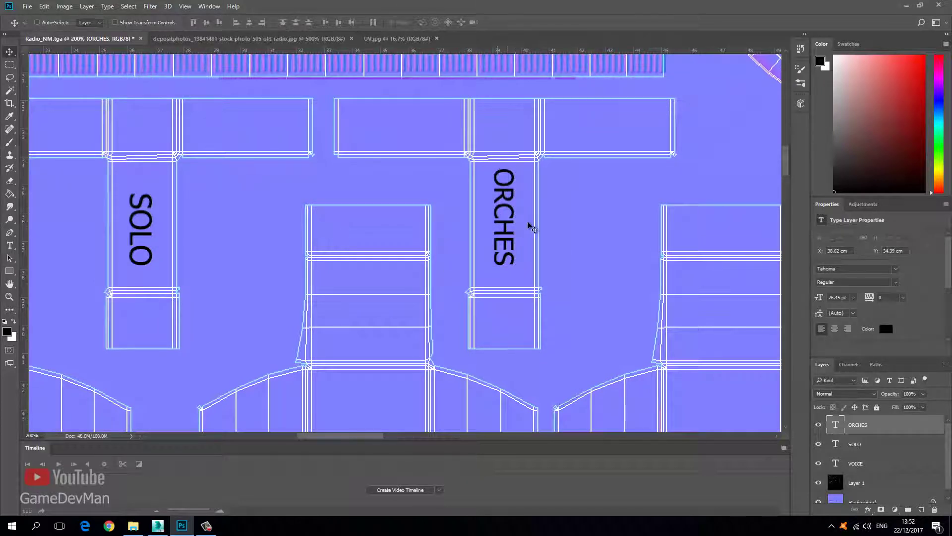
{"action": "left_click_drag", "start_coordinate": [505, 210], "coordinate": [505, 217]}
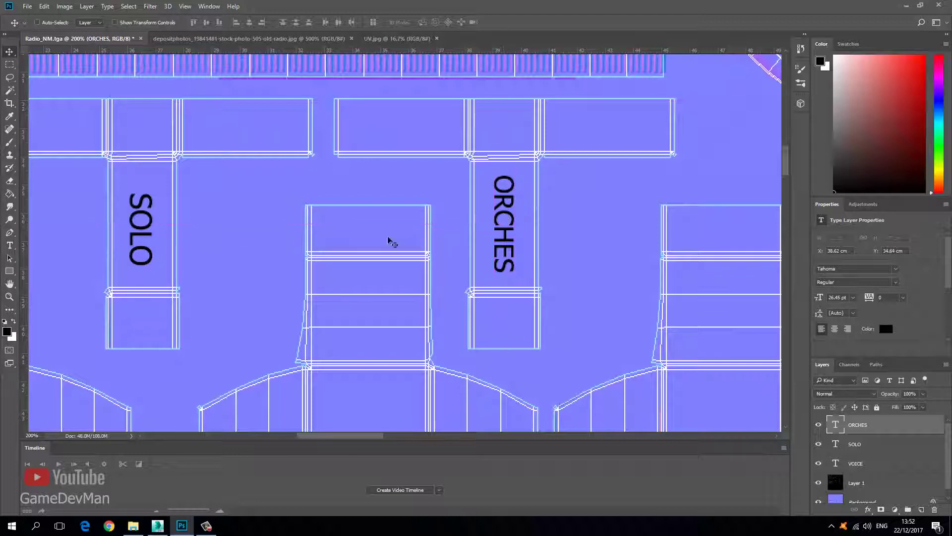
Step: Nudge the SOLO text slightly up to centre it in the second button's UV shell
{"action": "left_click_drag", "start_coordinate": [201, 233], "coordinate": [441, 217]}
{"action": "mouse_move", "coordinate": [319, 219]}
{"action": "left_mouse_down"}
{"action": "mouse_move", "coordinate": [538, 214]}
{"action": "mouse_move", "coordinate": [320, 220]}
{"action": "left_mouse_up"}
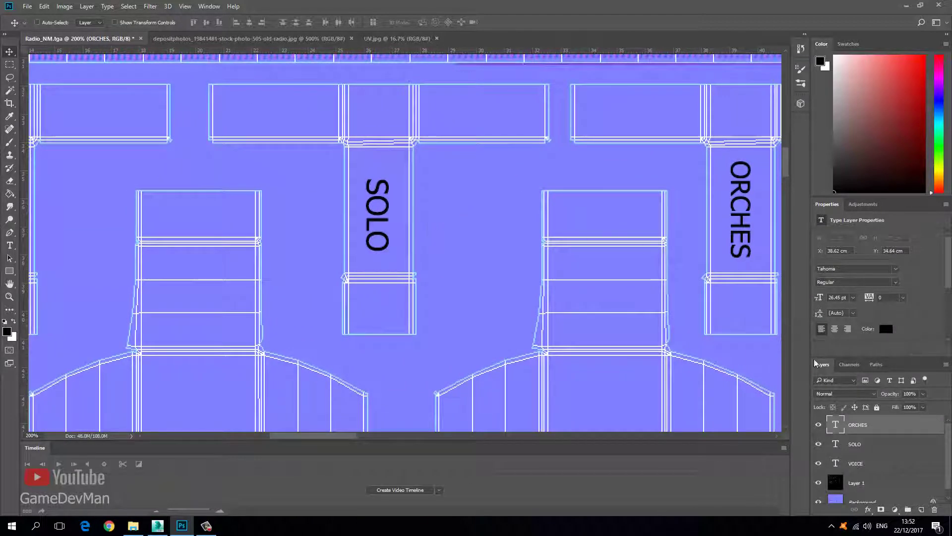
{"action": "left_click", "coordinate": [852, 445]}
{"action": "left_click_drag", "start_coordinate": [387, 209], "coordinate": [385, 205]}
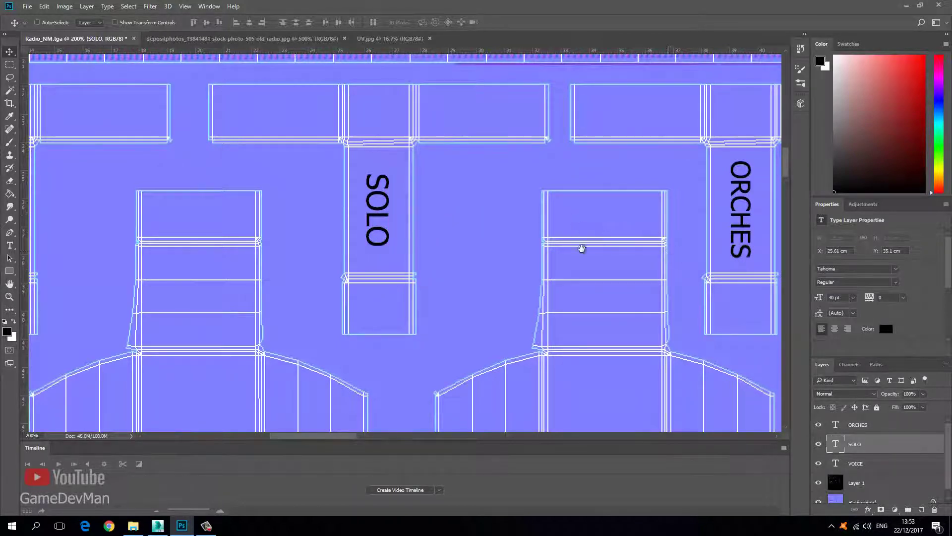
Step: Rasterize the VOICE, SOLO and ORCHES text layers together
{"action": "left_click_drag", "start_coordinate": [582, 248], "coordinate": [427, 244]}
{"action": "left_click", "coordinate": [853, 464], "text": "ctrl"}
{"action": "left_click", "coordinate": [857, 425], "text": "ctrl"}
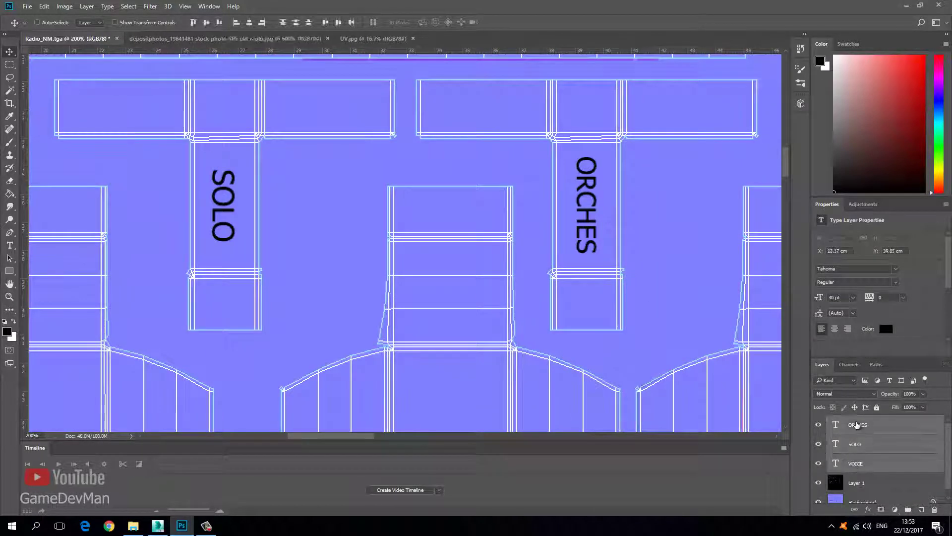
{"action": "right_click", "coordinate": [856, 425]}
{"action": "left_click", "coordinate": [670, 224]}
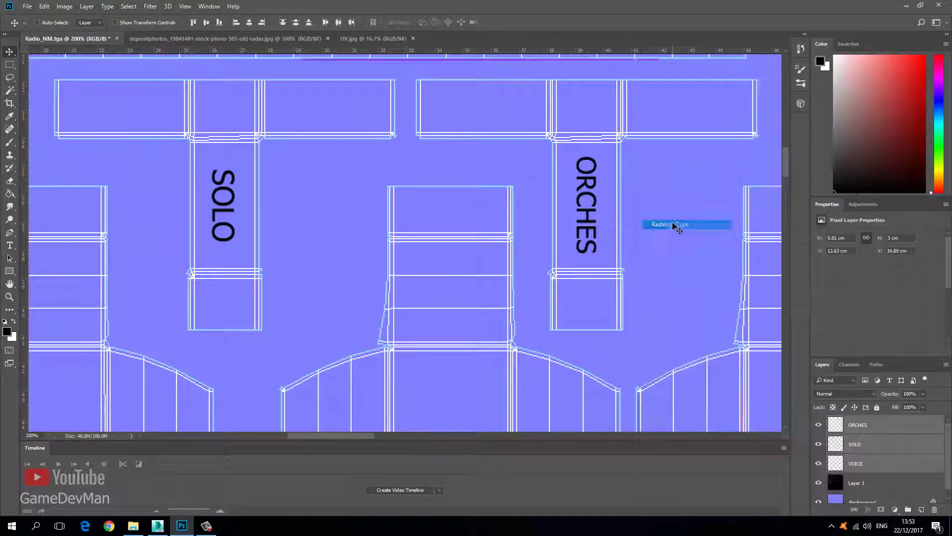
Step: Merge the three rasterized lettering layers into one and hide the UV template layer
{"action": "right_click", "coordinate": [856, 442]}
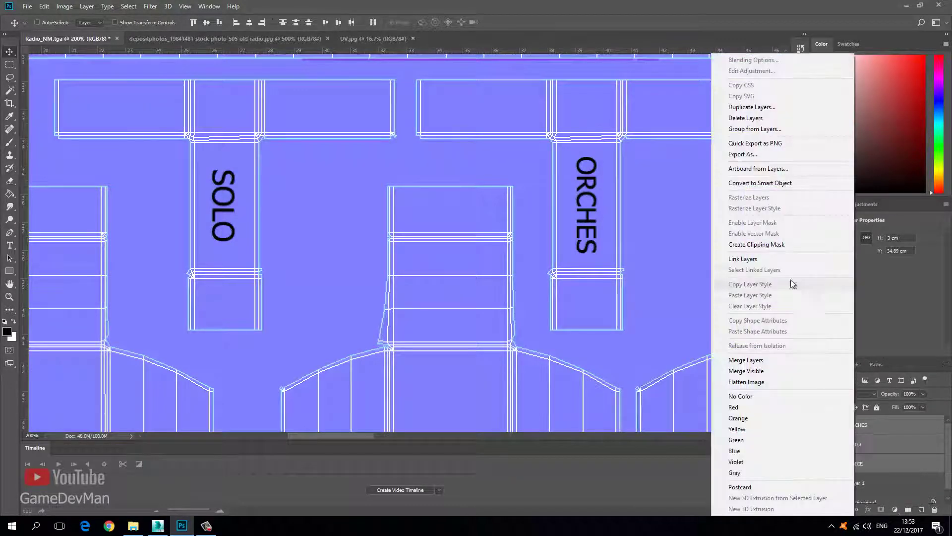
{"action": "left_click", "coordinate": [760, 361]}
{"action": "left_click", "coordinate": [818, 444]}
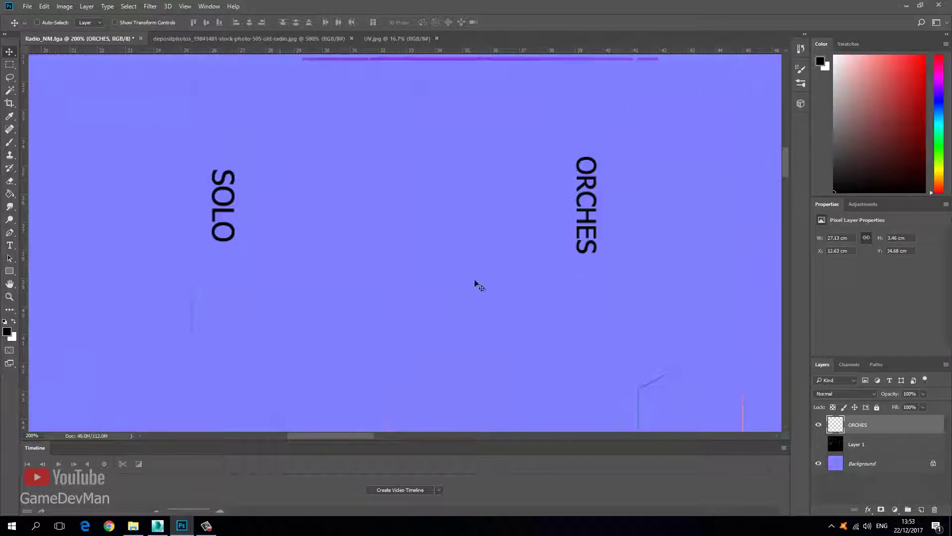
{"action": "right_click", "coordinate": [853, 428]}
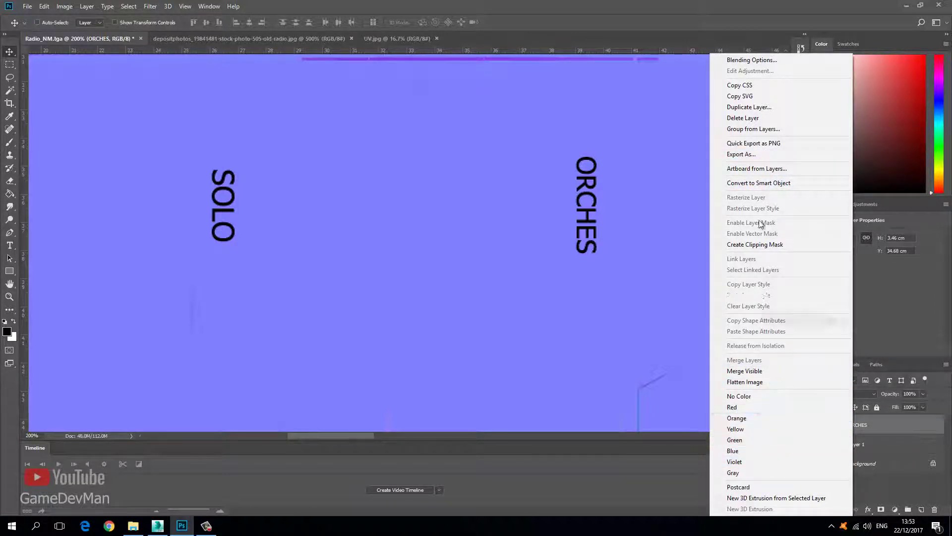
{"action": "left_click", "coordinate": [766, 59]}
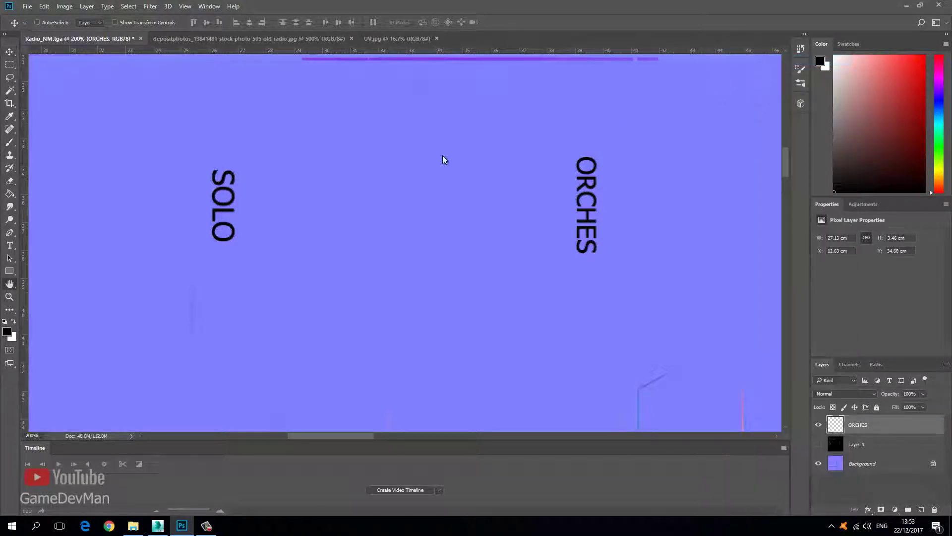
{"action": "left_click_drag", "start_coordinate": [531, 201], "coordinate": [398, 166]}
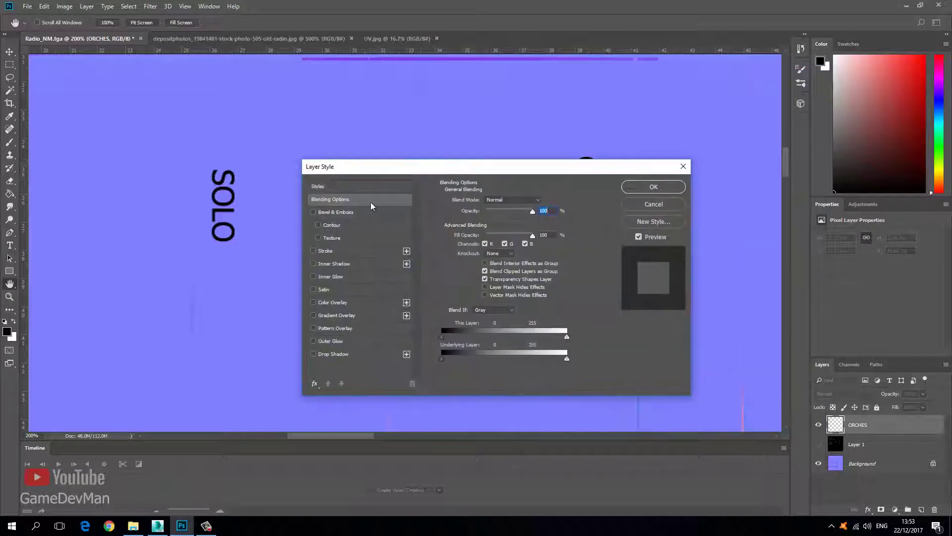
{"action": "left_click", "coordinate": [340, 213]}
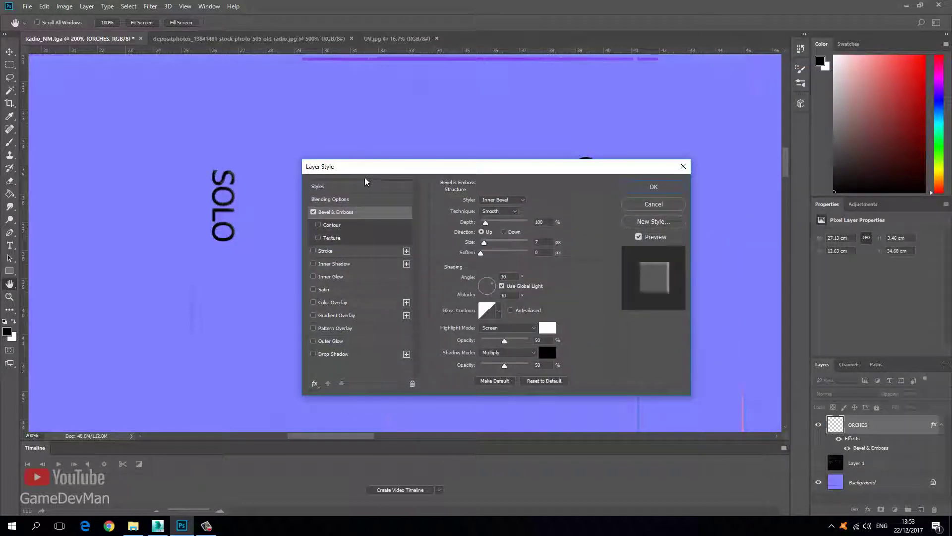
{"action": "left_click", "coordinate": [517, 199]}
{"action": "left_click", "coordinate": [508, 214]}
{"action": "left_click_drag", "start_coordinate": [485, 222], "coordinate": [488, 253]}
{"action": "left_click", "coordinate": [646, 204]}
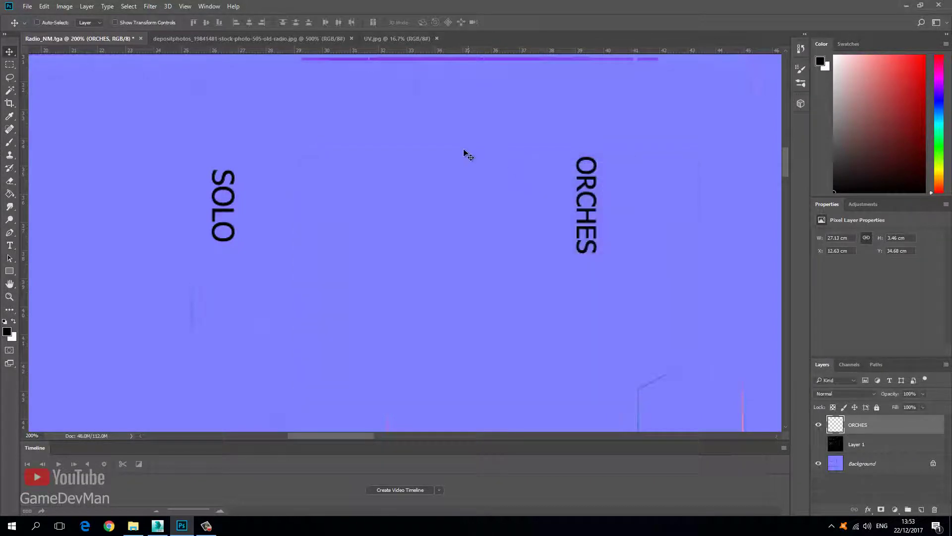
{"action": "left_click", "coordinate": [150, 7]}
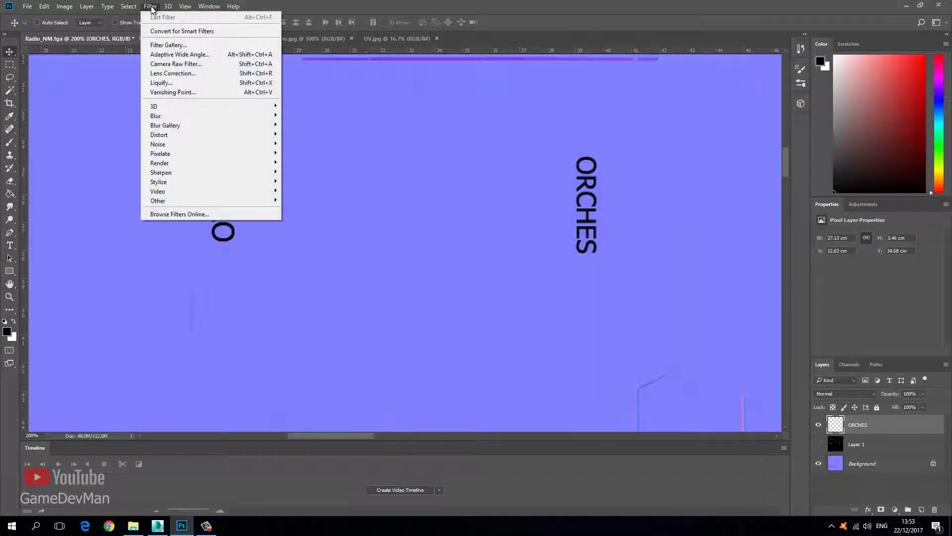
{"action": "left_click", "coordinate": [153, 10]}
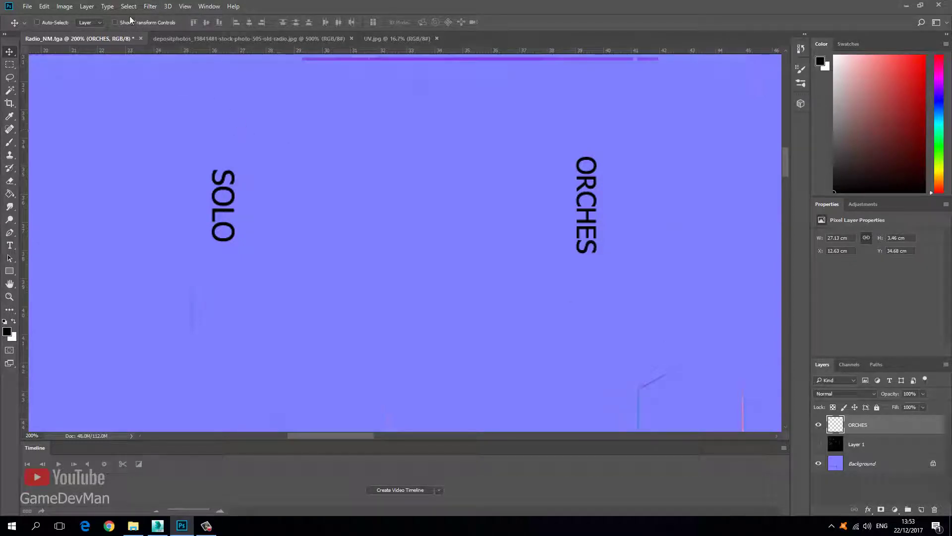
{"action": "left_click", "coordinate": [154, 9]}
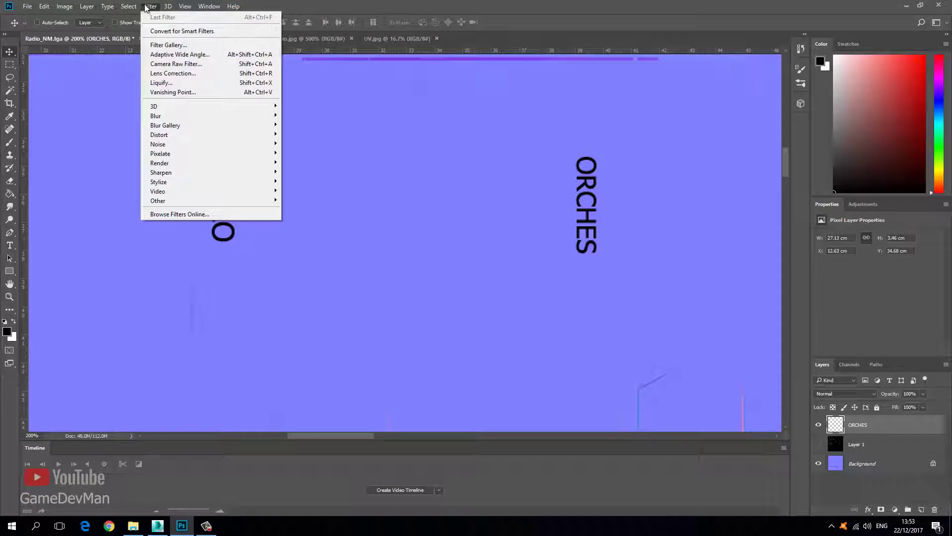
{"action": "mouse_move", "coordinate": [168, 6]}
{"action": "left_click", "coordinate": [147, 6]}
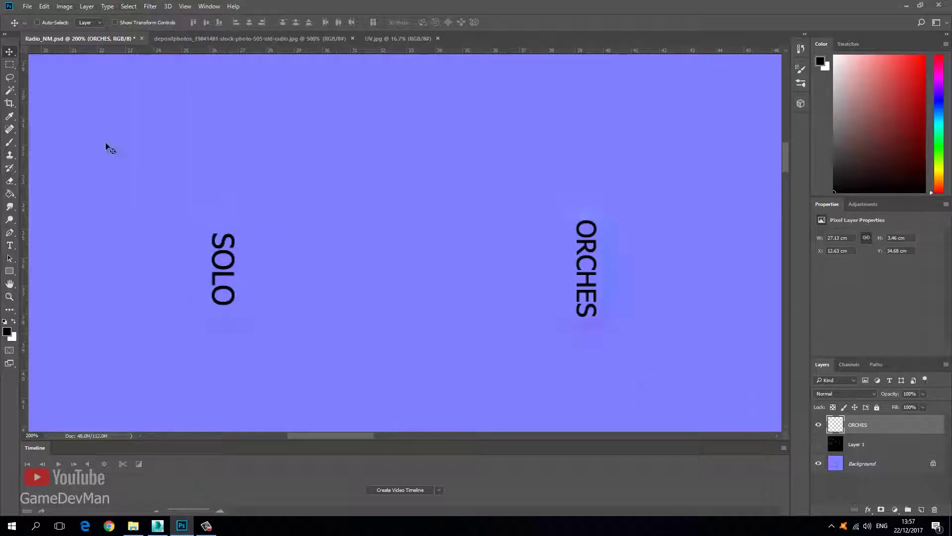
Step: Add a new layer directly beneath the merged lettering and fill it entirely with white
{"action": "left_click", "coordinate": [875, 446]}
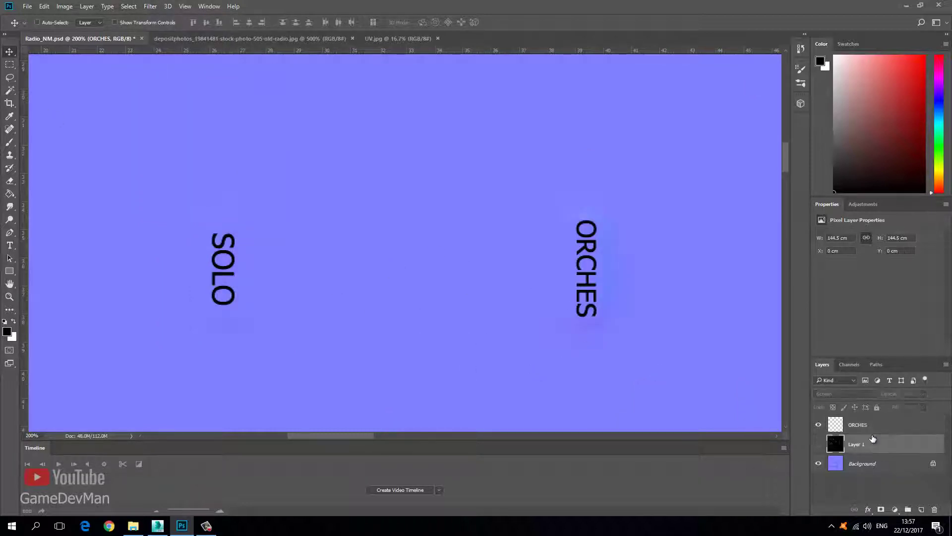
{"action": "left_click", "coordinate": [922, 510]}
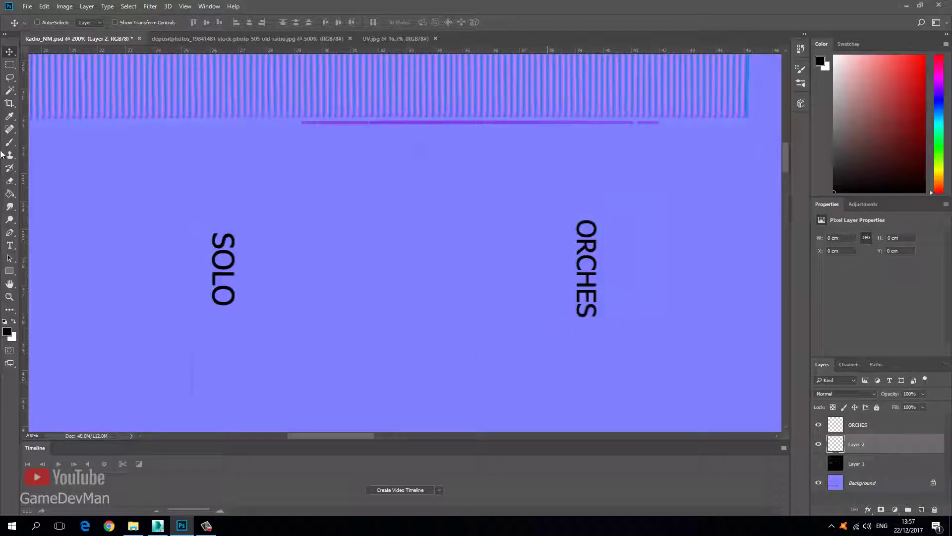
{"action": "left_click", "coordinate": [9, 194]}
{"action": "left_click", "coordinate": [9, 297]}
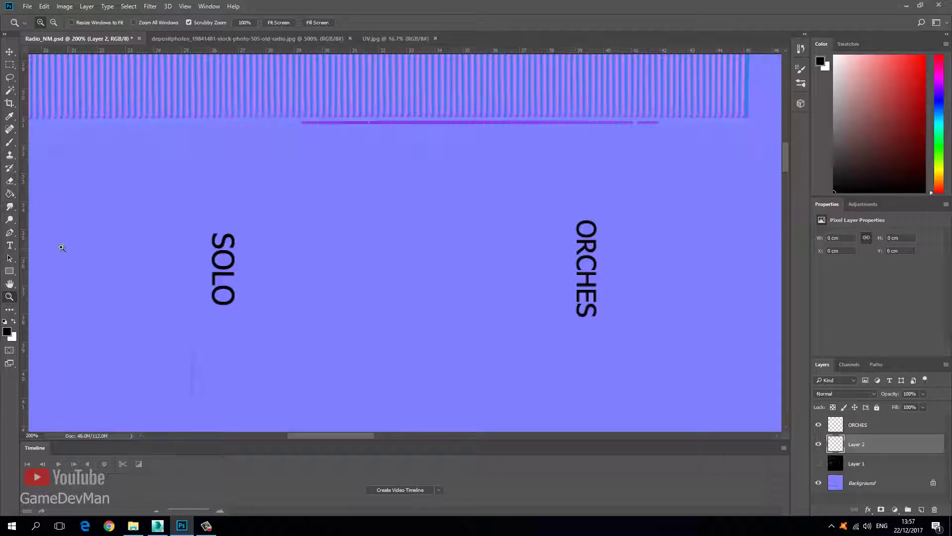
{"action": "key", "text": "x"}
{"action": "left_click", "coordinate": [106, 250]}
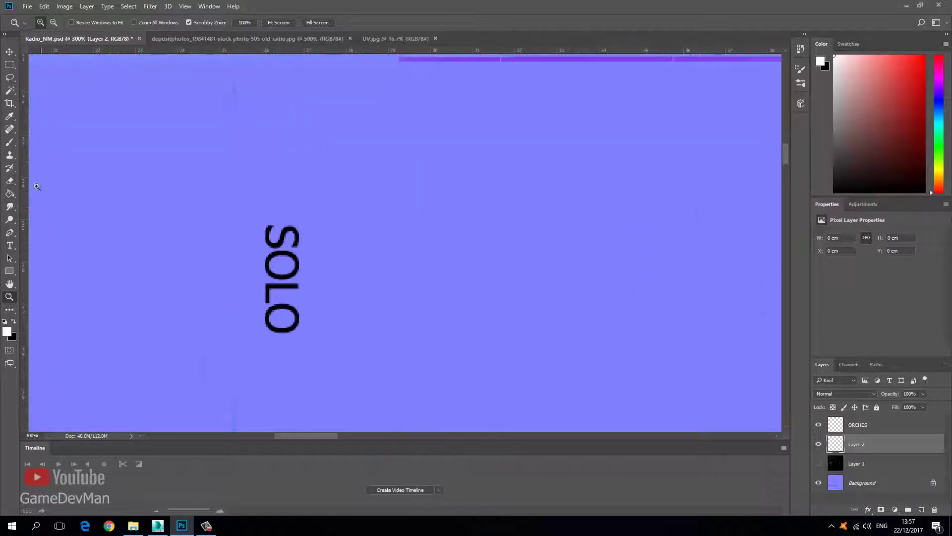
{"action": "left_click", "coordinate": [10, 194]}
{"action": "left_click", "coordinate": [298, 272]}
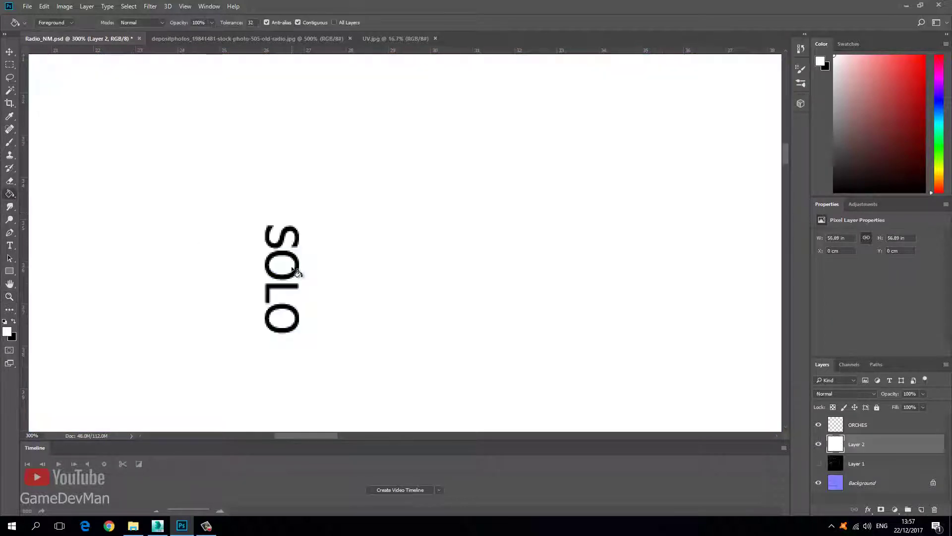
Step: Merge the black lettering layer with the white-filled layer beneath it
{"action": "left_click", "coordinate": [865, 430], "text": "ctrl"}
{"action": "right_click", "coordinate": [865, 430]}
{"action": "left_click", "coordinate": [775, 362]}
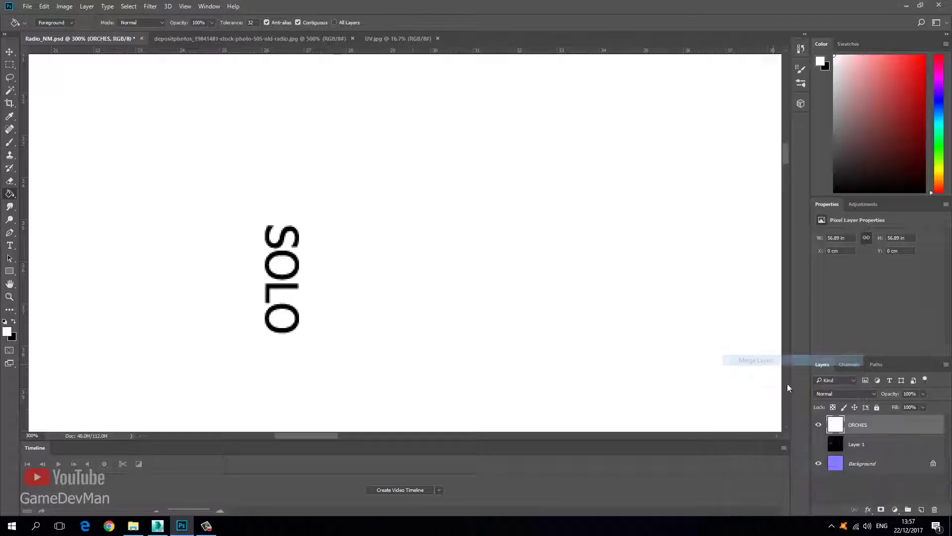
Step: Run the Generate Normal Map filter on the merged lettering layer and use Texture Map as the preview object
{"action": "left_click", "coordinate": [156, 7]}
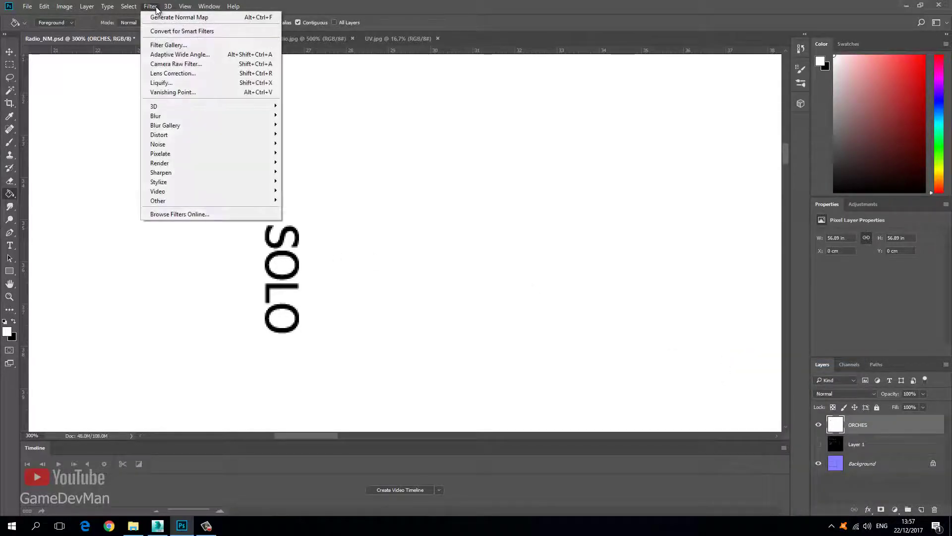
{"action": "mouse_move", "coordinate": [194, 108]}
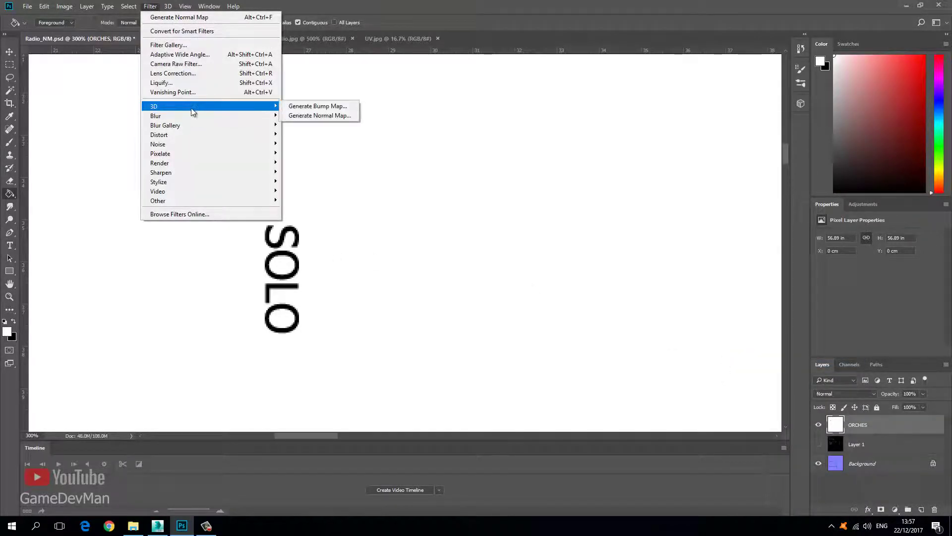
{"action": "left_click", "coordinate": [315, 117]}
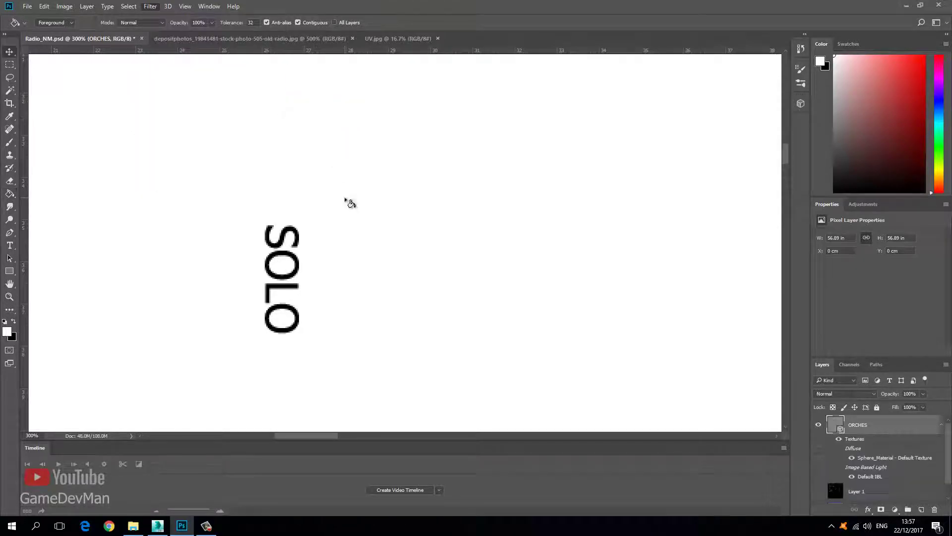
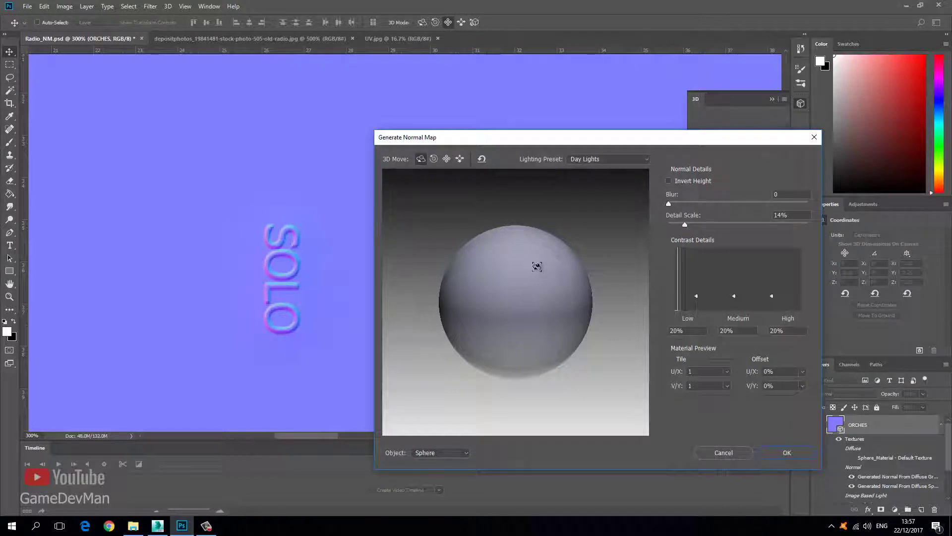
{"action": "left_click", "coordinate": [444, 453]}
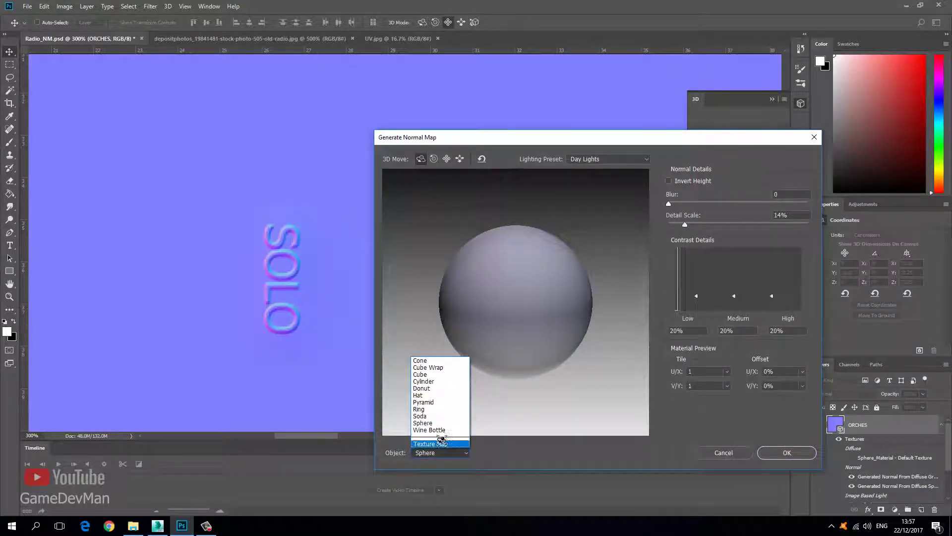
{"action": "left_click", "coordinate": [442, 442]}
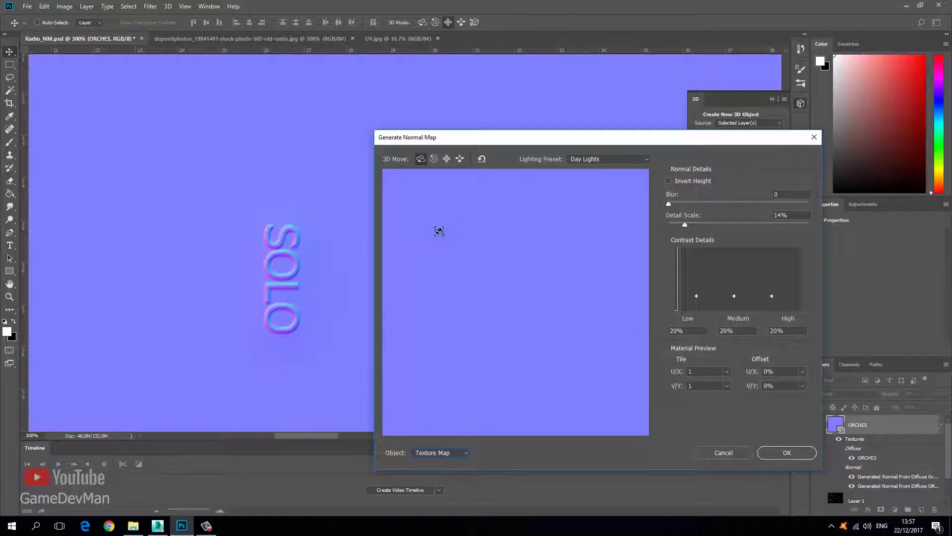
Step: Examine the VOICE lettering up close in the normal map preview
{"action": "left_click", "coordinate": [459, 160]}
{"action": "left_click", "coordinate": [446, 158]}
{"action": "left_click_drag", "start_coordinate": [459, 233], "coordinate": [479, 213]}
{"action": "left_click", "coordinate": [459, 158]}
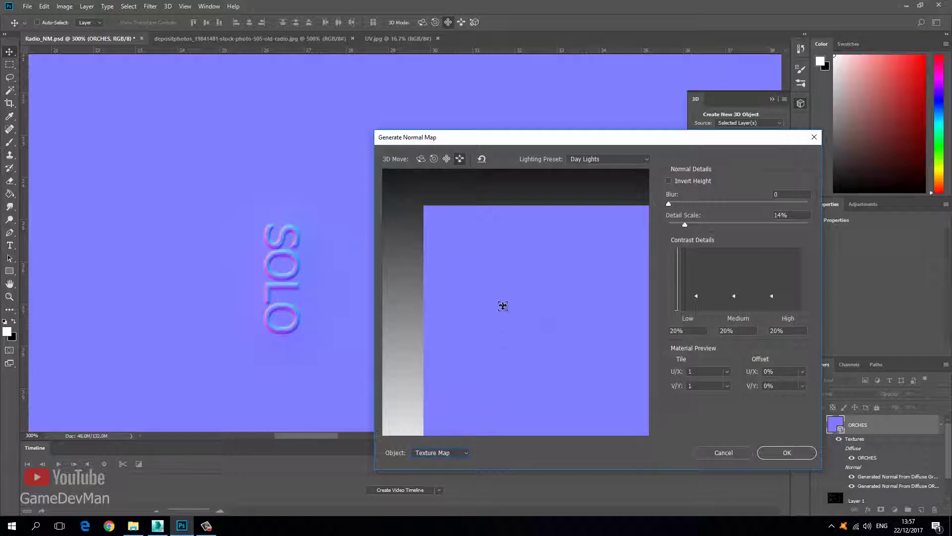
{"action": "left_click_drag", "start_coordinate": [503, 306], "coordinate": [517, 367]}
{"action": "left_click", "coordinate": [447, 158]}
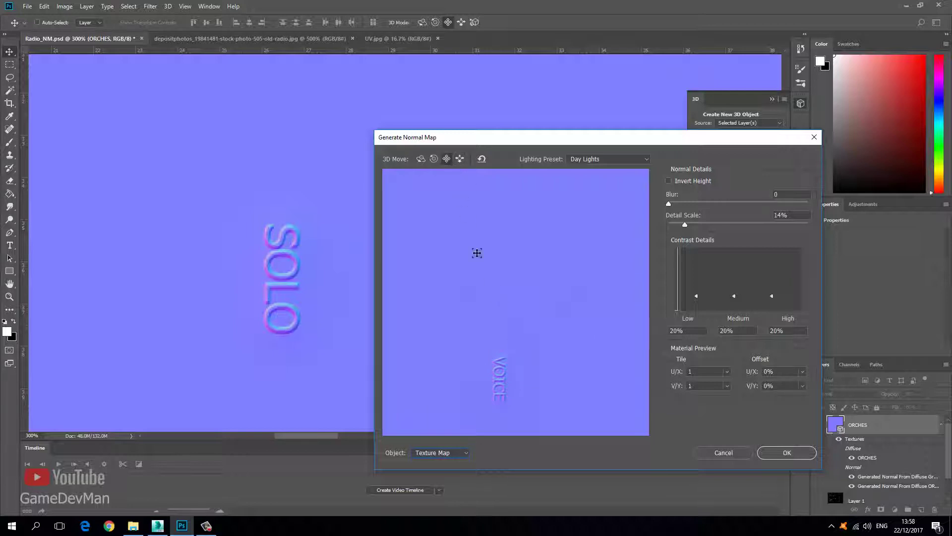
{"action": "left_click_drag", "start_coordinate": [498, 317], "coordinate": [480, 324]}
{"action": "left_click", "coordinate": [459, 159]}
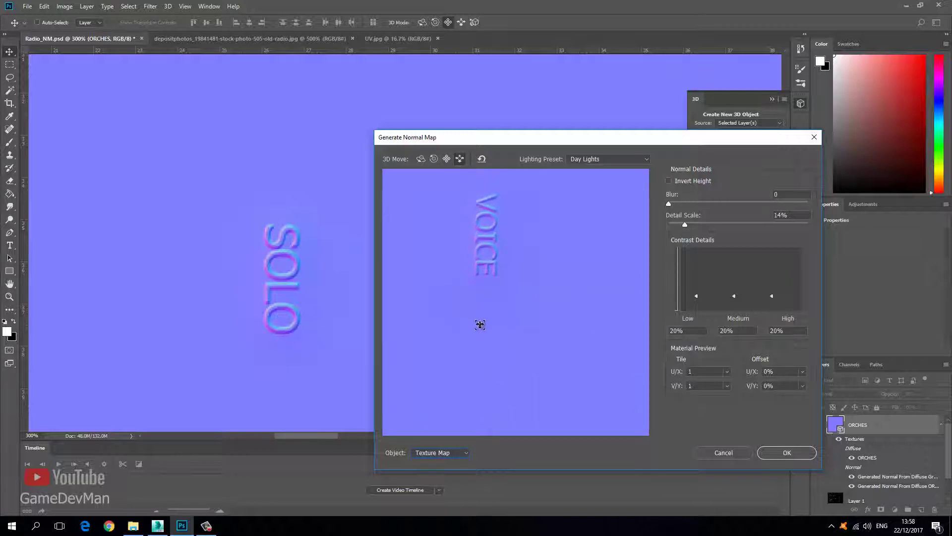
{"action": "left_click", "coordinate": [447, 159]}
{"action": "left_click_drag", "start_coordinate": [502, 223], "coordinate": [493, 238]}
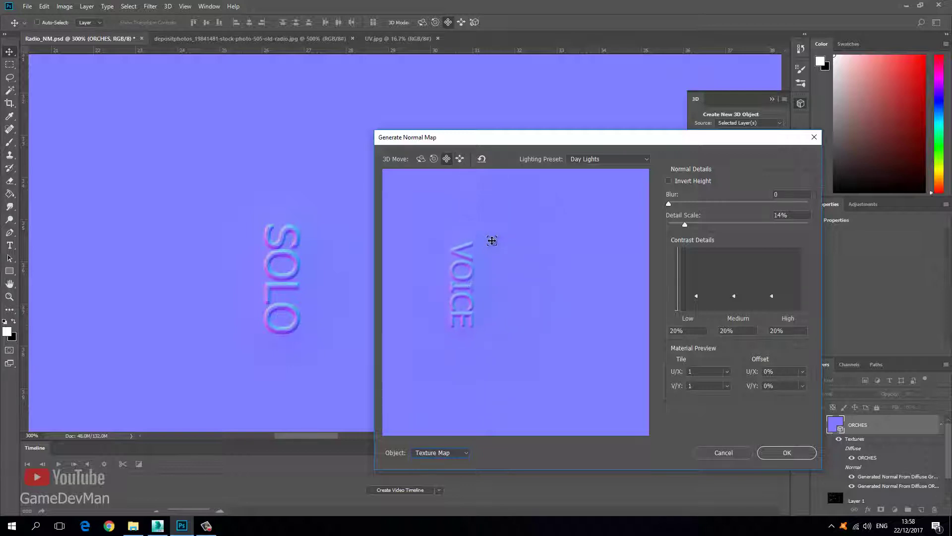
Step: Invert the normal map's height, set its detail scale to 16% with blur at 0, and apply it
{"action": "left_click", "coordinate": [673, 180]}
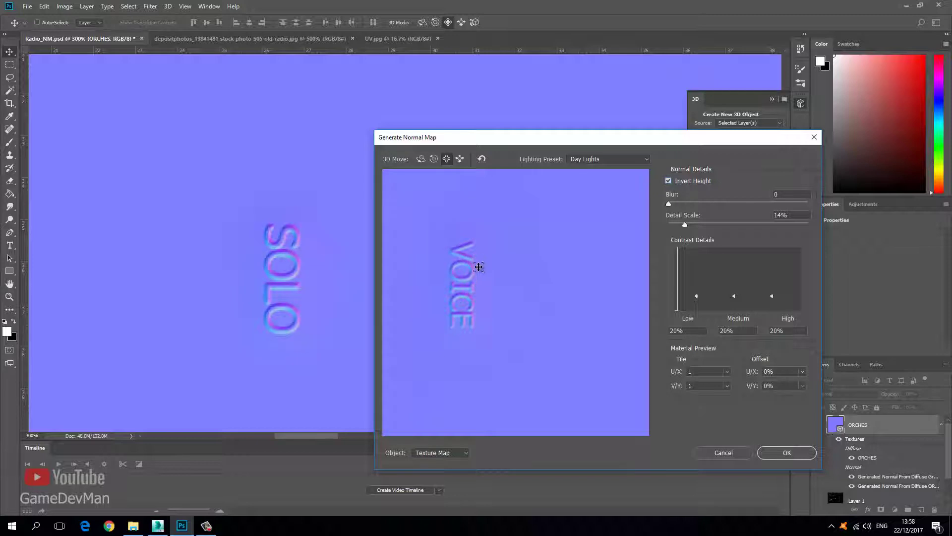
{"action": "left_click", "coordinate": [664, 203]}
{"action": "left_click_drag", "start_coordinate": [686, 225], "coordinate": [678, 224]}
{"action": "left_click", "coordinate": [712, 225]}
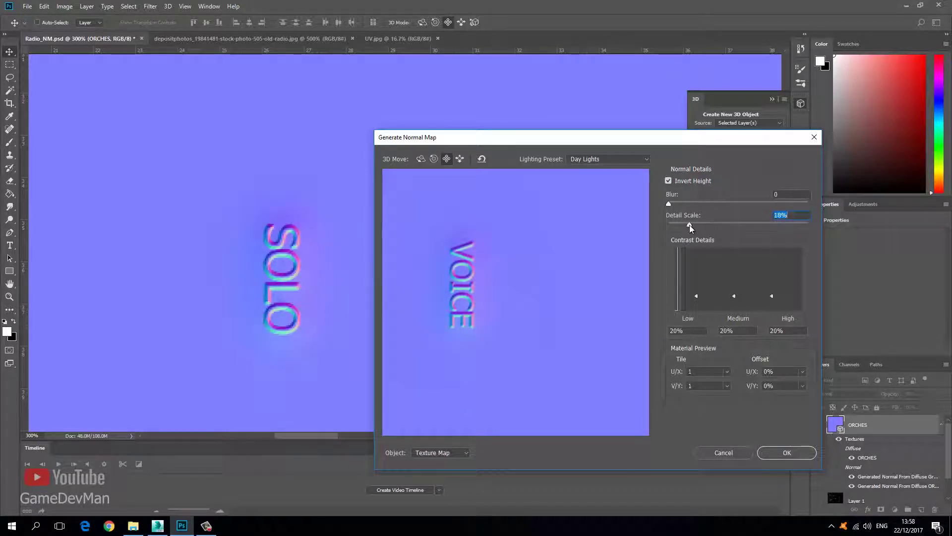
{"action": "left_click_drag", "start_coordinate": [689, 224], "coordinate": [687, 225]}
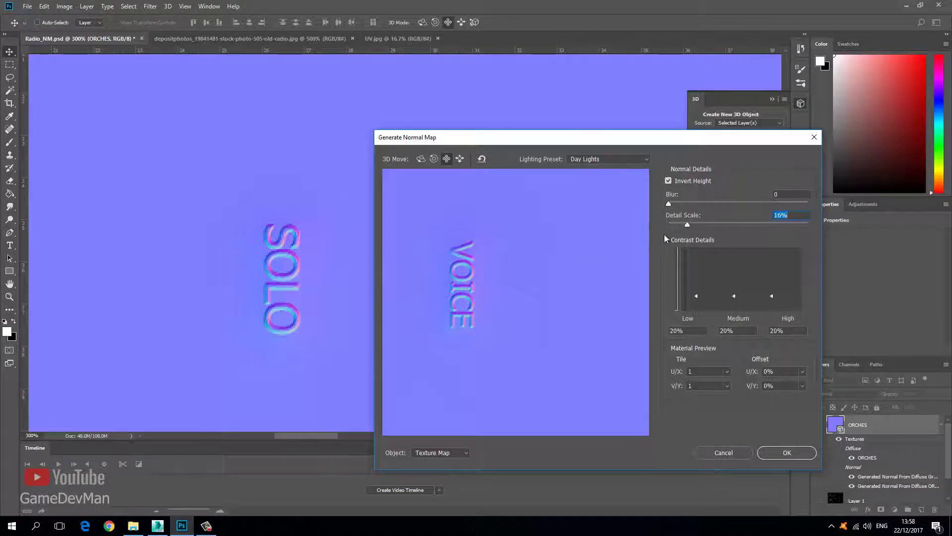
{"action": "left_click", "coordinate": [778, 454]}
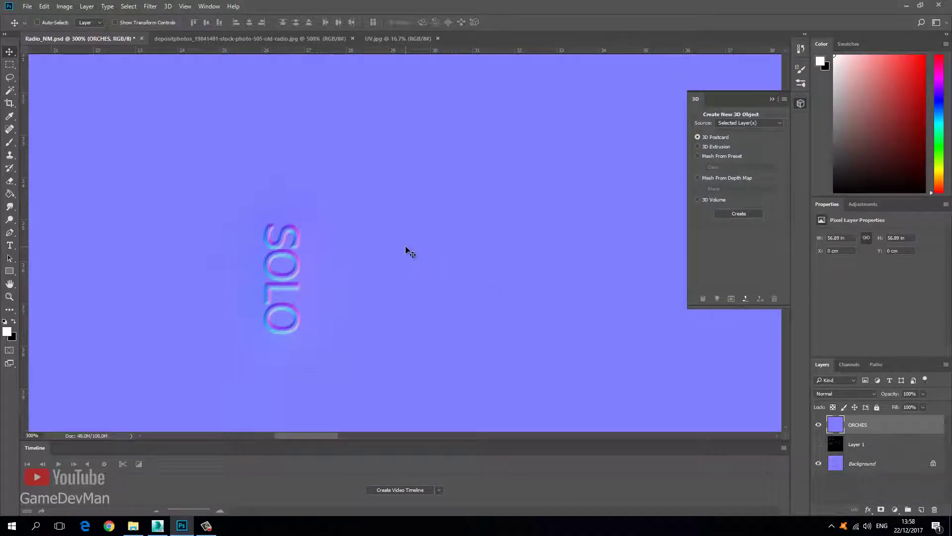
Step: Select the area around the VOICE, SOLO and ORCHES lettering, invert the selection, and delete the surrounding normal map fill from the layer
{"action": "scroll", "coordinate": [409, 252], "scroll_direction": "down", "scroll_amount": 4, "text": "alt"}
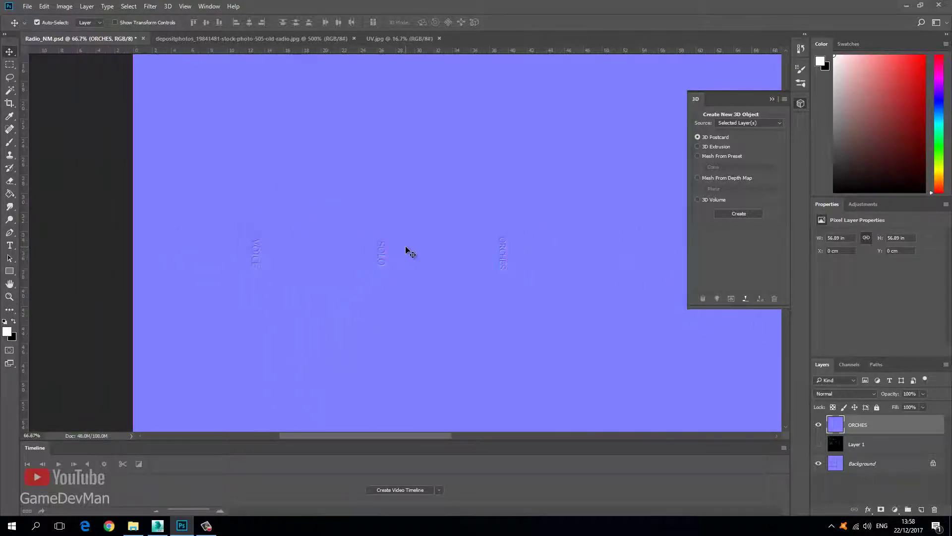
{"action": "left_click", "coordinate": [9, 64]}
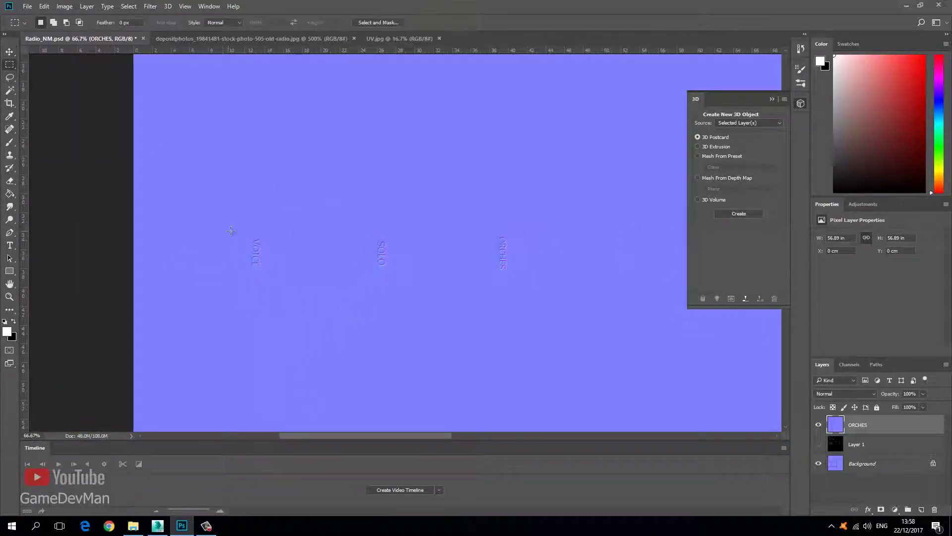
{"action": "left_click_drag", "start_coordinate": [247, 234], "coordinate": [518, 274]}
{"action": "left_click", "coordinate": [129, 6]}
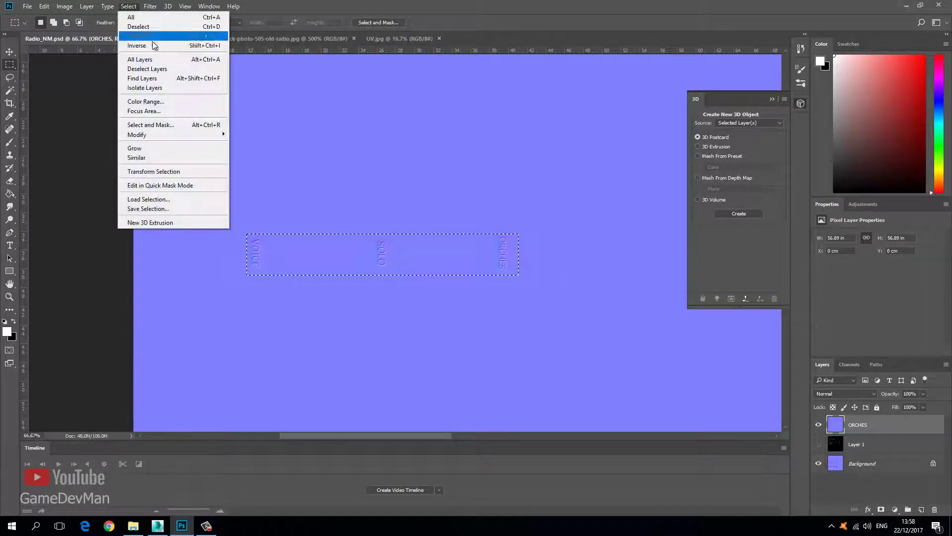
{"action": "left_click", "coordinate": [156, 46]}
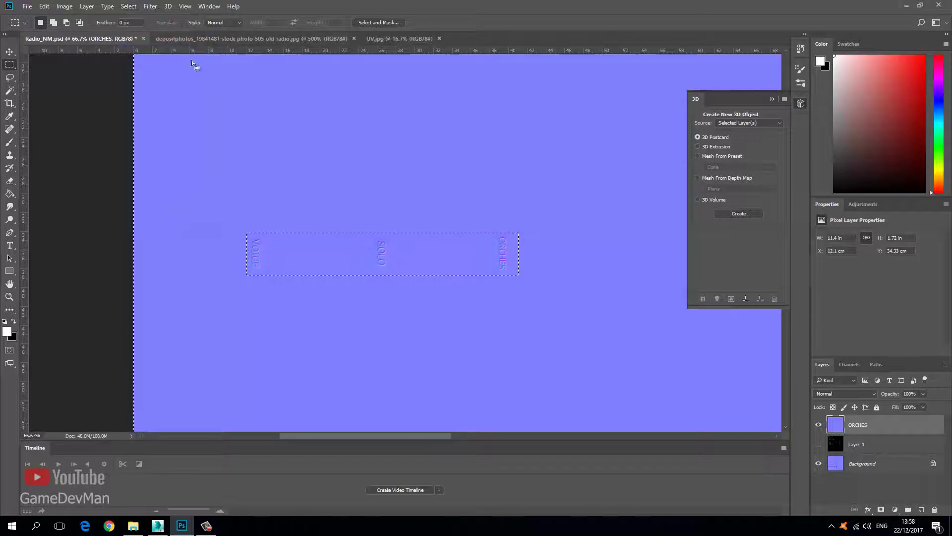
{"action": "key", "text": "Delete"}
{"action": "key", "text": "ctrl+d"}
{"action": "key", "text": "ctrl+plus"}
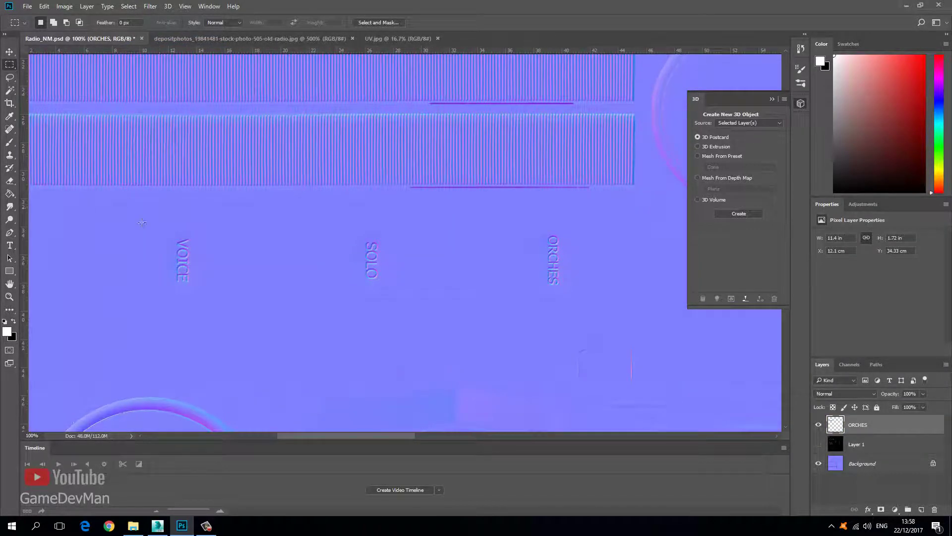
Step: Clear the flat areas between the VOICE, SOLO and ORCHES lettering on the ORCHES layer
{"action": "left_click_drag", "start_coordinate": [193, 225], "coordinate": [350, 313]}
{"action": "left_click_drag", "start_coordinate": [430, 210], "coordinate": [531, 319]}
{"action": "left_click", "coordinate": [429, 244]}
{"action": "left_click_drag", "start_coordinate": [437, 215], "coordinate": [390, 320]}
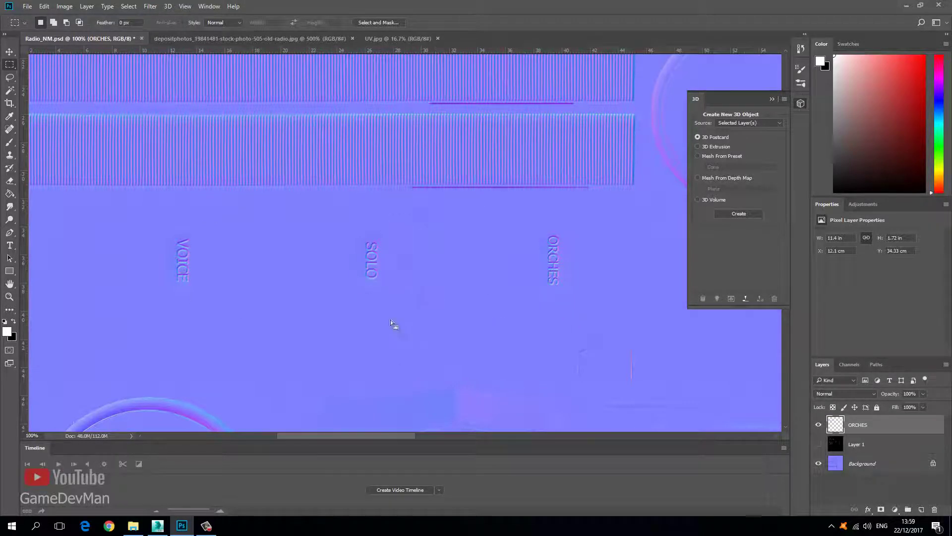
{"action": "left_click", "coordinate": [513, 246]}
Step: Move the ORCHES layer below Layer 1 and merge it with the Background normal map
{"action": "left_click_drag", "start_coordinate": [873, 424], "coordinate": [875, 451]}
{"action": "left_click", "coordinate": [861, 461], "text": "ctrl"}
{"action": "right_click", "coordinate": [861, 459]}
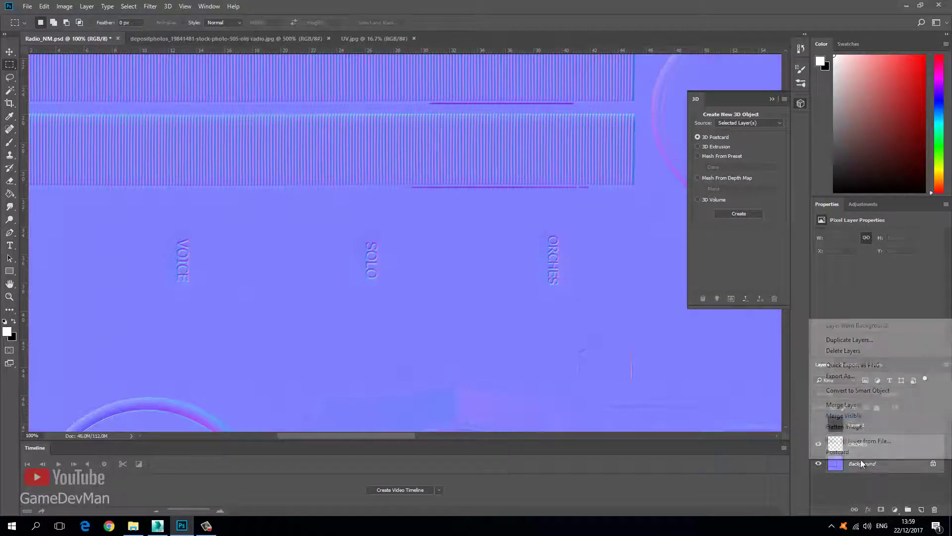
{"action": "left_click", "coordinate": [861, 406]}
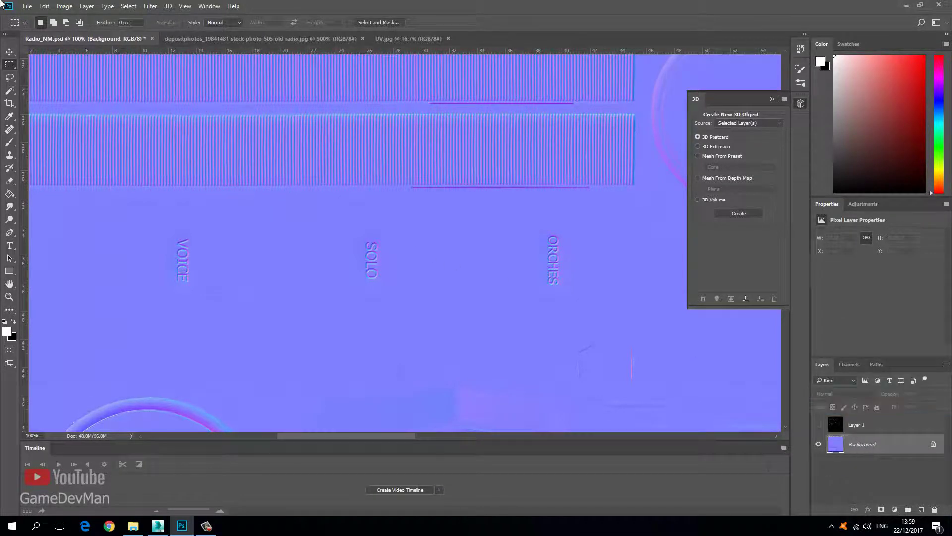
Step: Save the normal map over the existing Radio_NM.psd in the Textures folder with Maximize Compatibility on
{"action": "left_click", "coordinate": [27, 6]}
{"action": "left_click", "coordinate": [54, 117]}
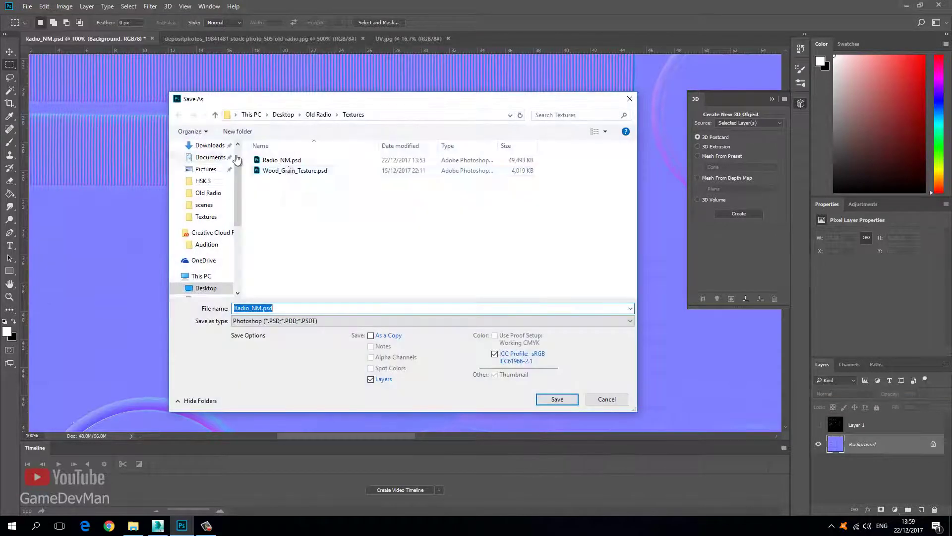
{"action": "left_click", "coordinate": [281, 161]}
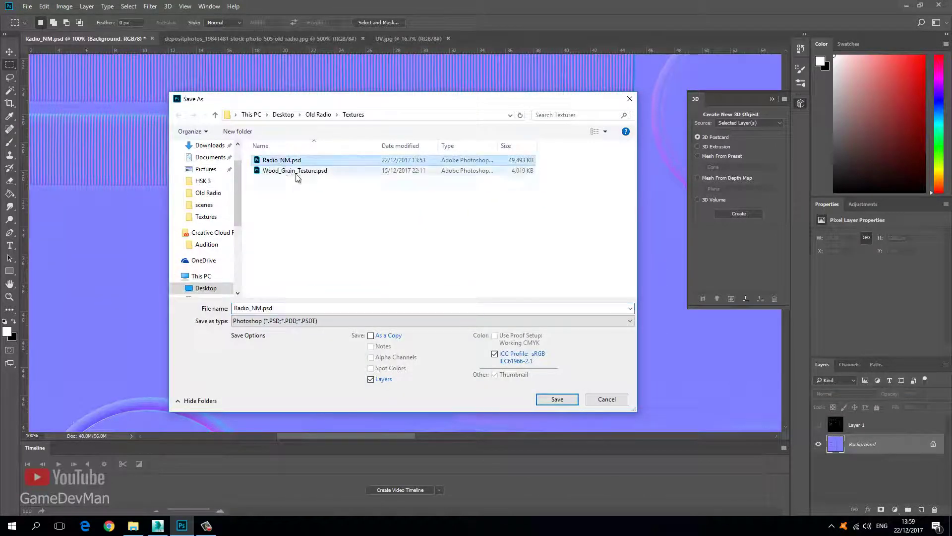
{"action": "double_click", "coordinate": [294, 159]}
{"action": "left_click", "coordinate": [492, 263]}
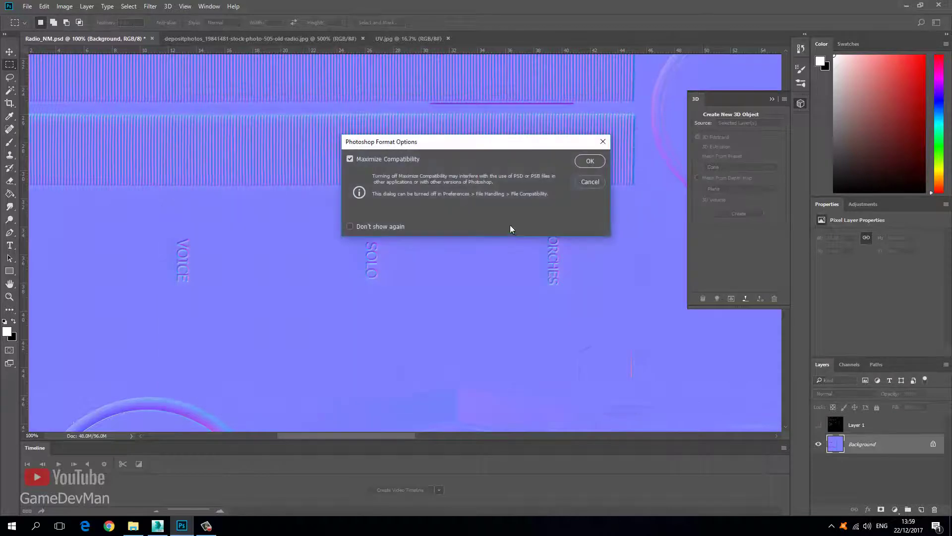
{"action": "left_click", "coordinate": [590, 162]}
Step: Switch to 3ds Max and select the radio model at its three front buttons with the Move tool
{"action": "left_click", "coordinate": [157, 525]}
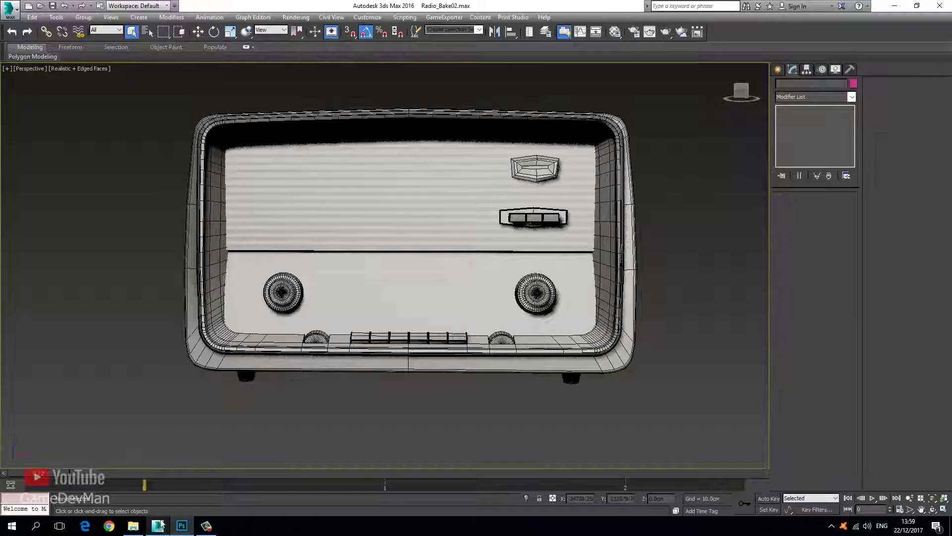
{"action": "scroll", "coordinate": [328, 252], "scroll_direction": "up", "scroll_amount": 10}
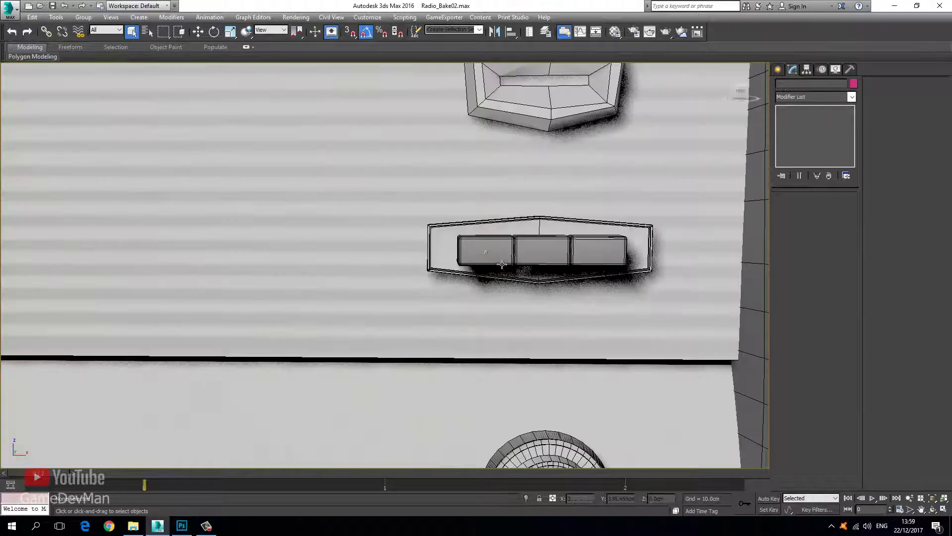
{"action": "middle_click_drag", "start_coordinate": [482, 256], "coordinate": [282, 248]}
{"action": "scroll", "coordinate": [449, 259], "scroll_direction": "up", "scroll_amount": 2}
{"action": "scroll", "coordinate": [353, 247], "scroll_direction": "down", "scroll_amount": 4}
{"action": "left_click_drag", "start_coordinate": [311, 237], "coordinate": [329, 259]}
{"action": "scroll", "coordinate": [296, 258], "scroll_direction": "up", "scroll_amount": 5}
{"action": "left_click", "coordinate": [198, 32]}
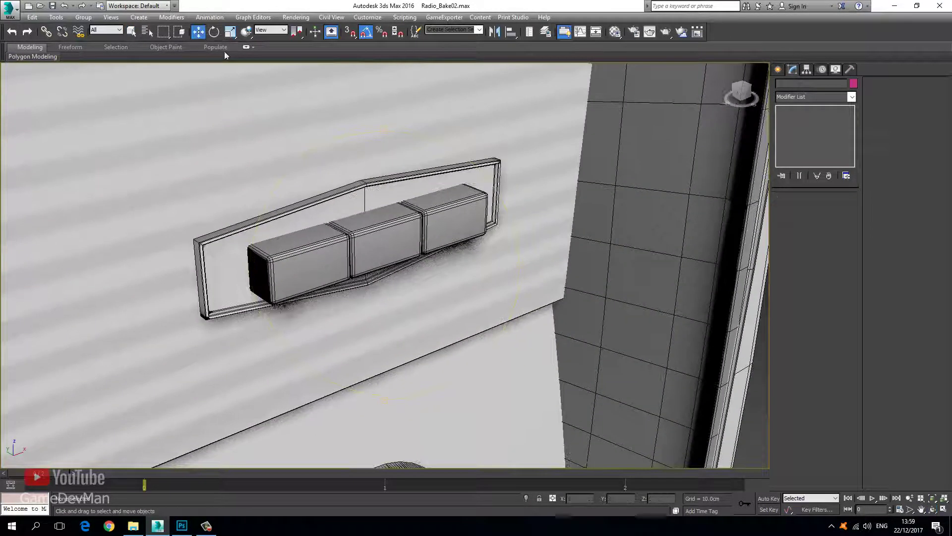
{"action": "left_click", "coordinate": [325, 236]}
Step: Replace the bitmap in the radio material's Normal Bump map with Radio_NM.psd, using collapsed layers
{"action": "key", "text": "m"}
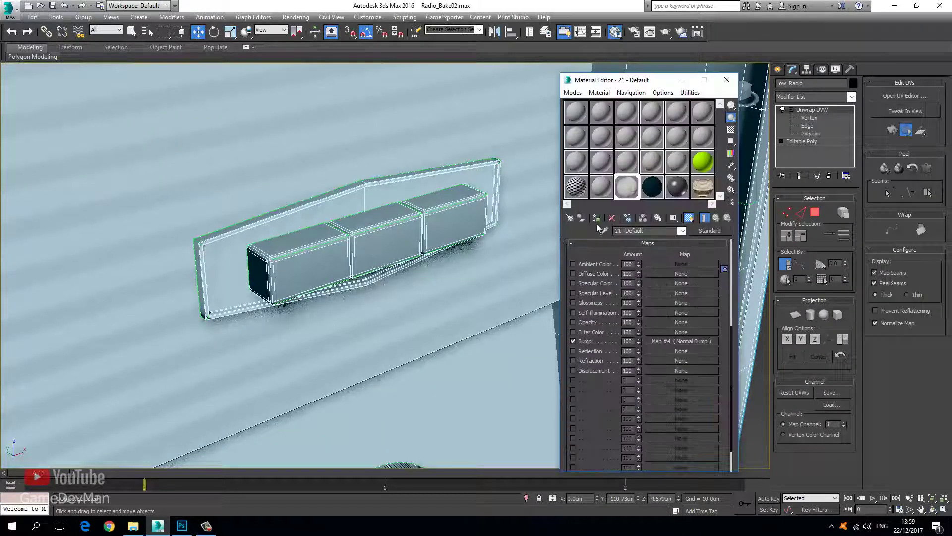
{"action": "left_click", "coordinate": [673, 341]}
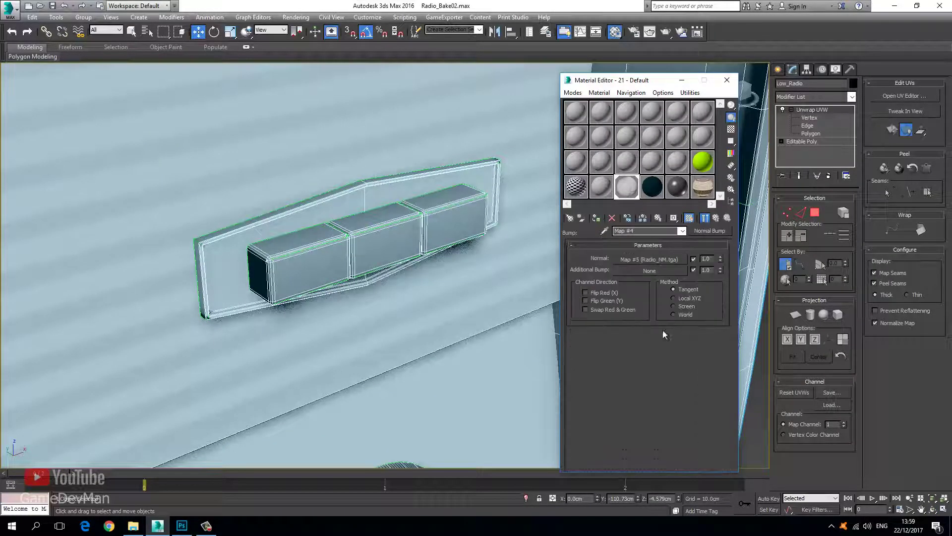
{"action": "left_click", "coordinate": [650, 260]}
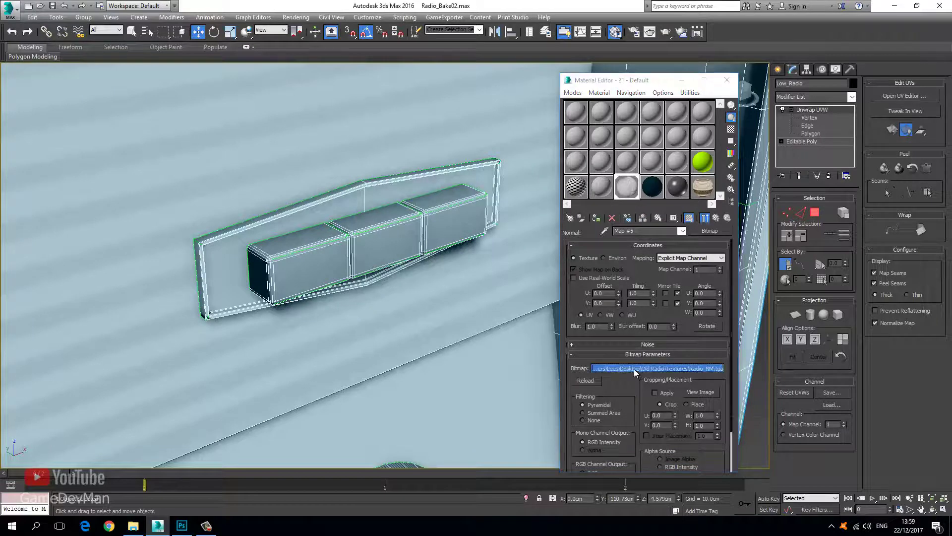
{"action": "left_click", "coordinate": [634, 368]}
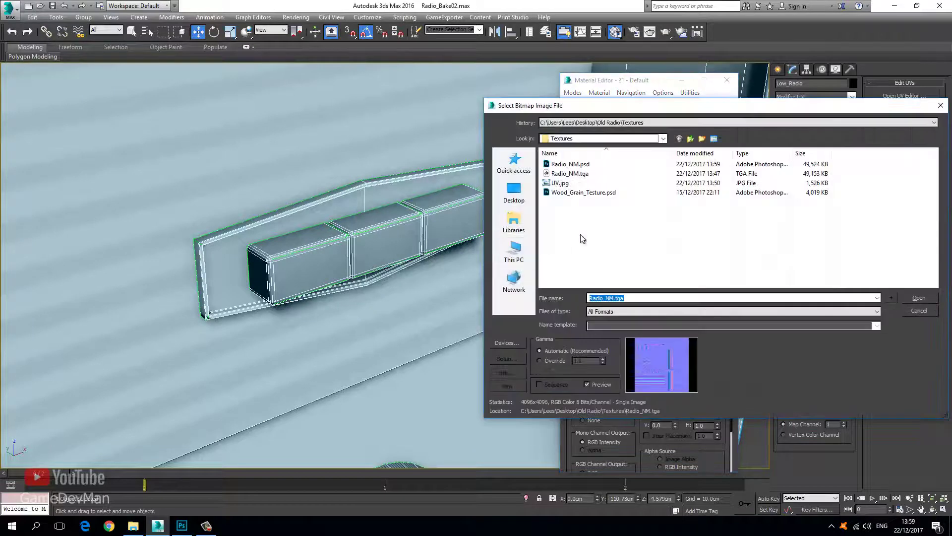
{"action": "double_click", "coordinate": [591, 164]}
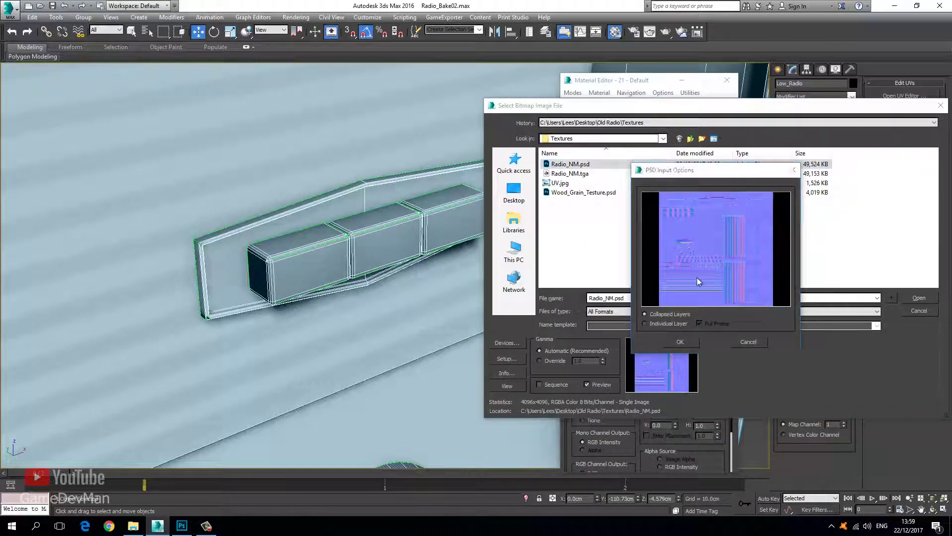
{"action": "left_click", "coordinate": [680, 341]}
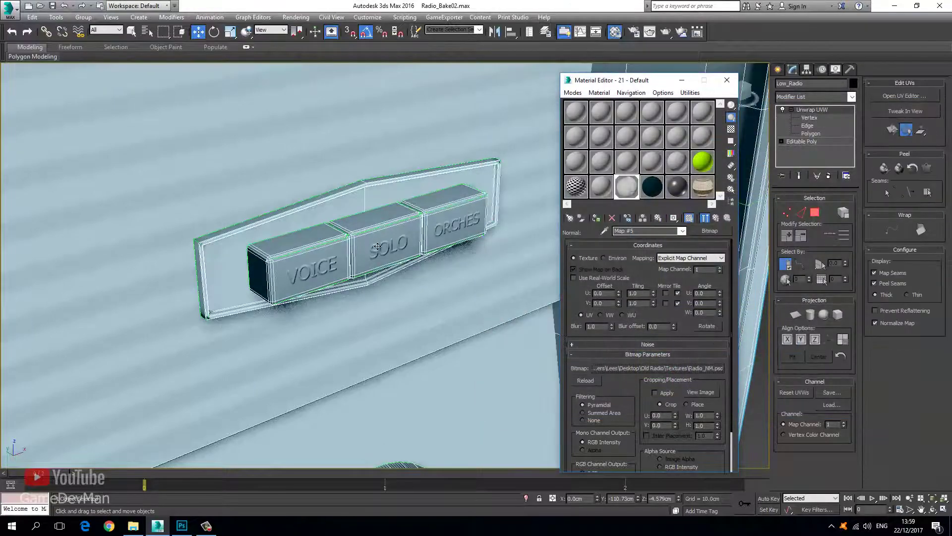
Step: Deselect the radio and render a close-up perspective view of the VOICE, SOLO and ORCHES buttons to check the lettering
{"action": "scroll", "coordinate": [412, 318], "scroll_direction": "down", "scroll_amount": 5}
{"action": "scroll", "coordinate": [510, 264], "scroll_direction": "down", "scroll_amount": 5}
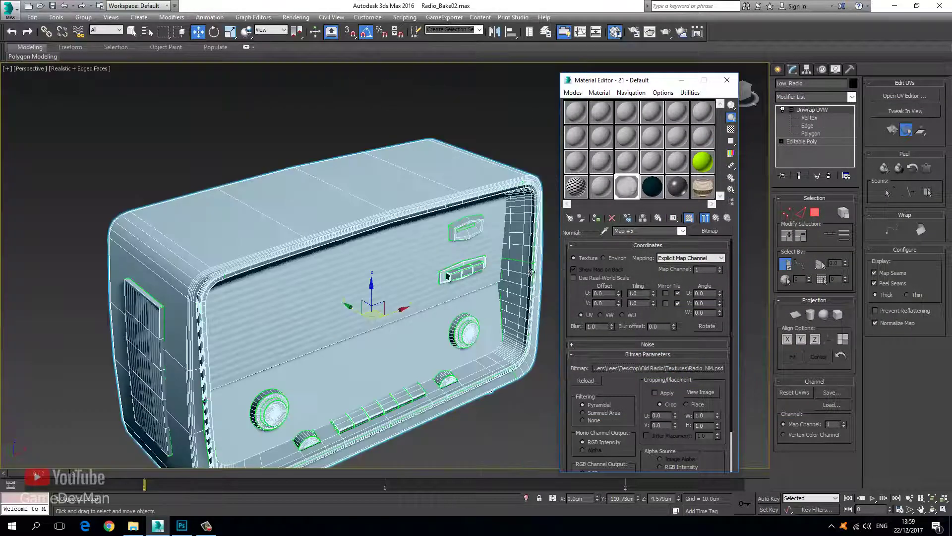
{"action": "left_click", "coordinate": [555, 258]}
{"action": "scroll", "coordinate": [521, 265], "scroll_direction": "up", "scroll_amount": 9}
{"action": "middle_click_drag", "start_coordinate": [304, 280], "coordinate": [407, 251]}
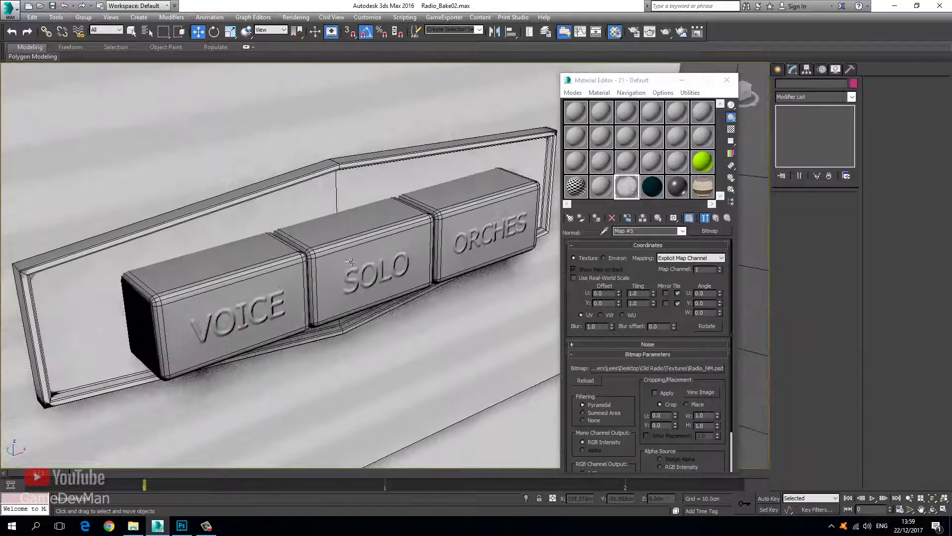
{"action": "scroll", "coordinate": [287, 295], "scroll_direction": "up", "scroll_amount": 4}
{"action": "middle_click_drag", "start_coordinate": [241, 316], "coordinate": [292, 278]}
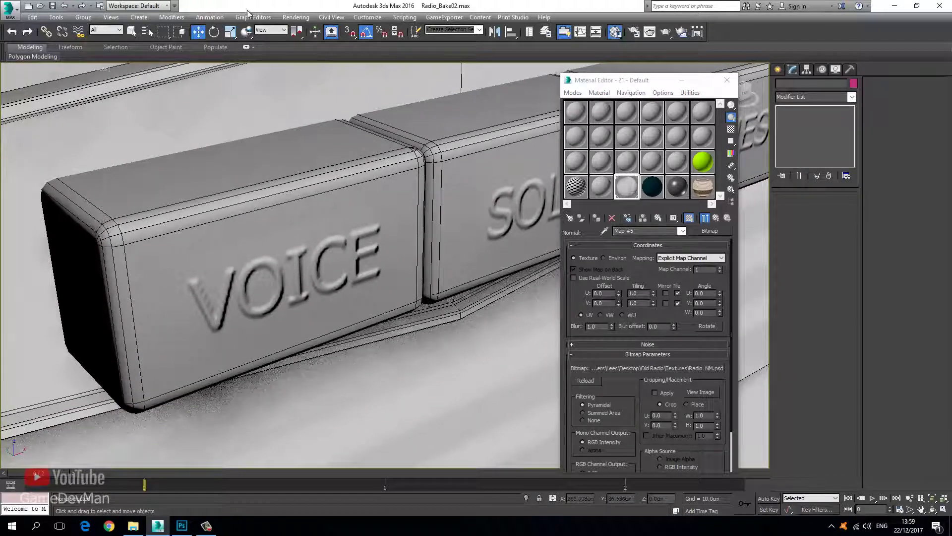
{"action": "left_click", "coordinate": [295, 19]}
{"action": "left_click", "coordinate": [294, 30]}
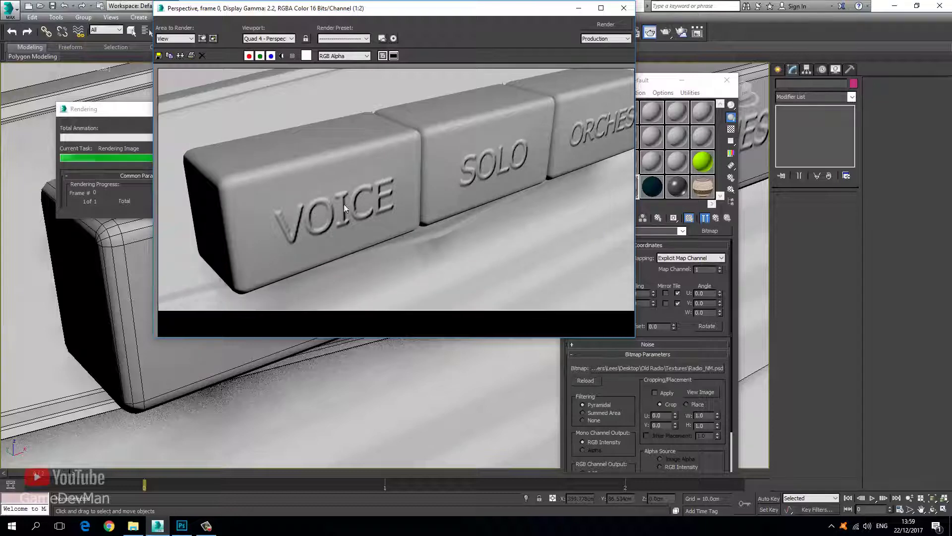
{"action": "left_click", "coordinate": [624, 8]}
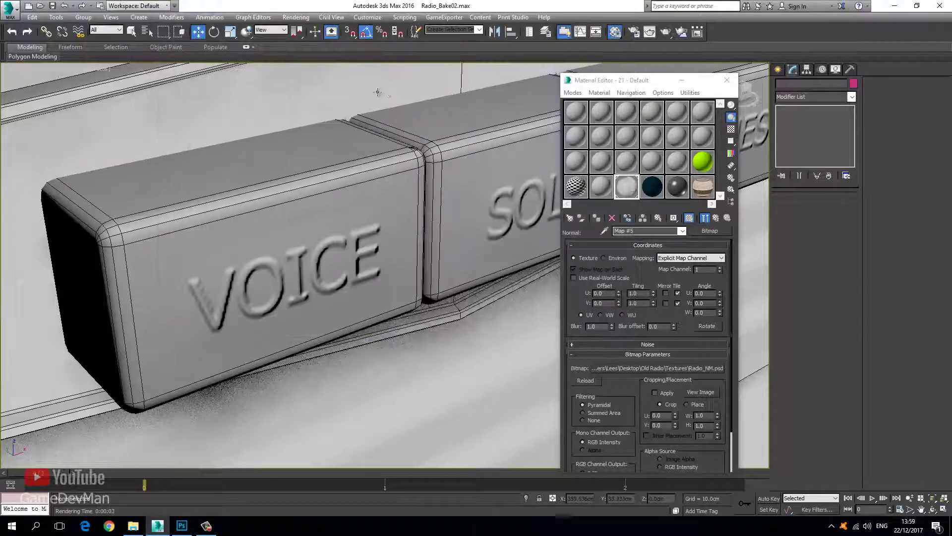
Step: Switch back to Photoshop and undo the edits back to the black lettering on white, before the normal map filter
{"action": "key", "text": "alt+Tab"}
{"action": "key", "text": "ctrl+alt+z"}
{"action": "key", "text": "ctrl+alt+z"}
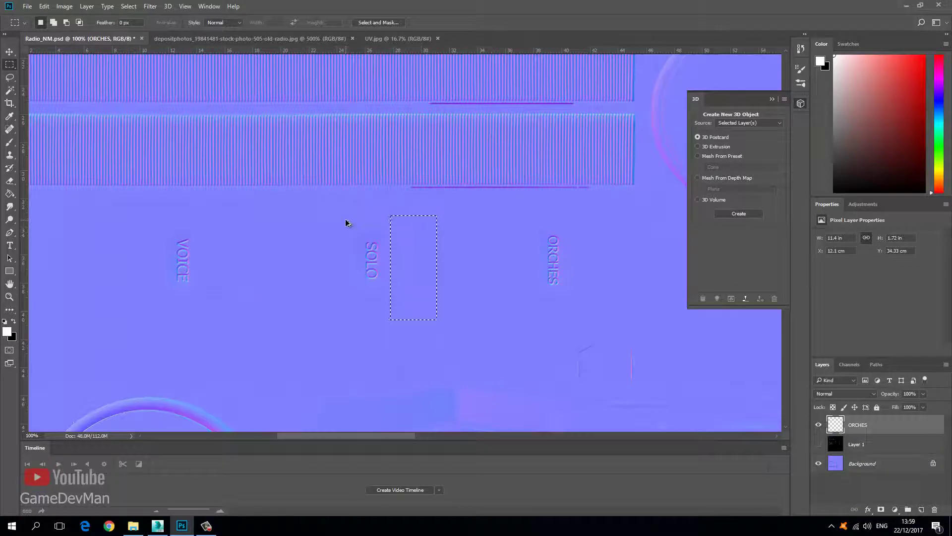
{"action": "key", "text": "ctrl+alt+z"}
{"action": "key", "text": "ctrl+alt+z"}
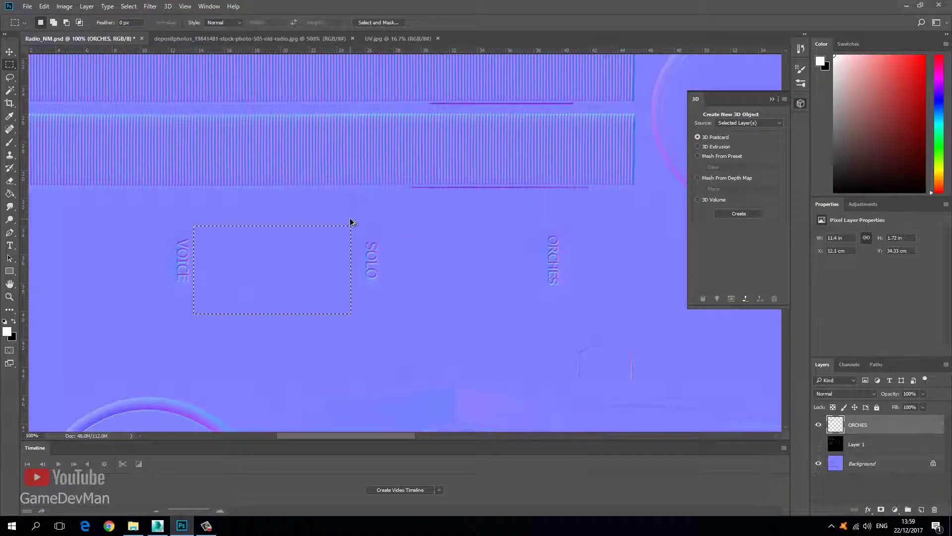
{"action": "key", "text": "ctrl+alt+z"}
{"action": "key", "text": "ctrl+alt+z"}
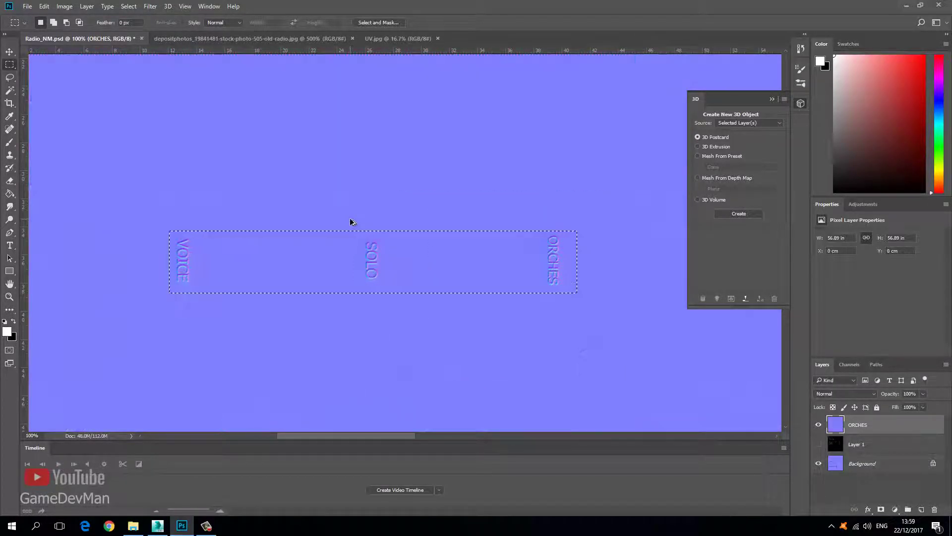
{"action": "key", "text": "ctrl+alt+z"}
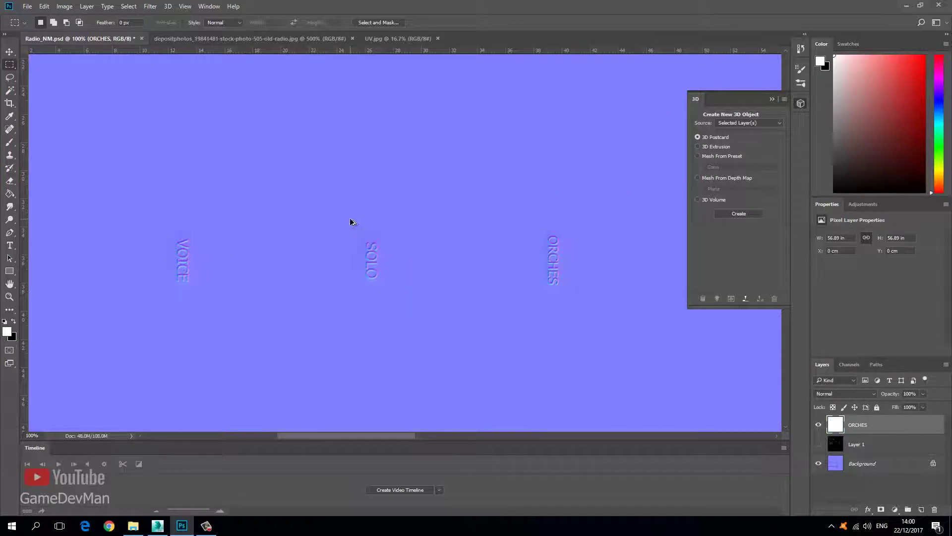
{"action": "key", "text": "ctrl+alt+z"}
Step: Generate a normal map from the lettering layer with Invert Height turned off, and apply it
{"action": "left_click", "coordinate": [150, 6]}
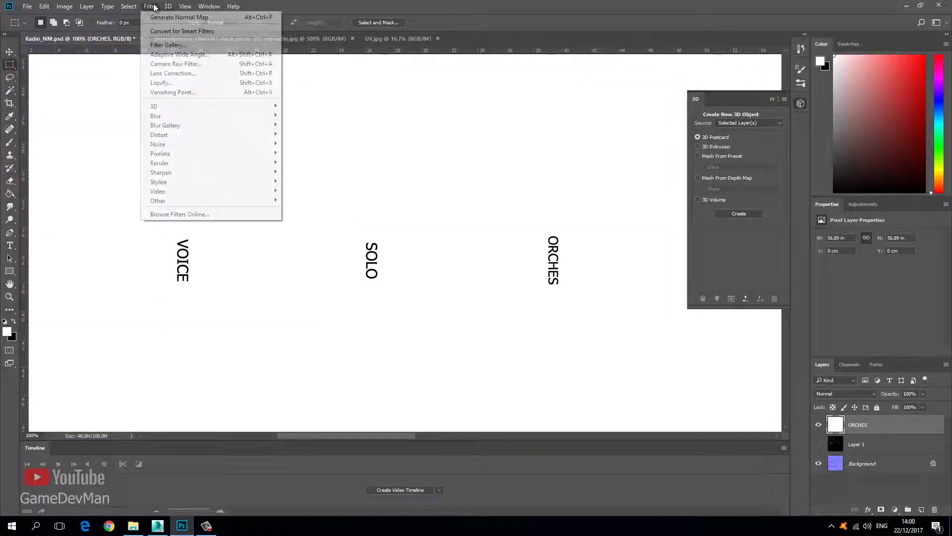
{"action": "mouse_move", "coordinate": [198, 106]}
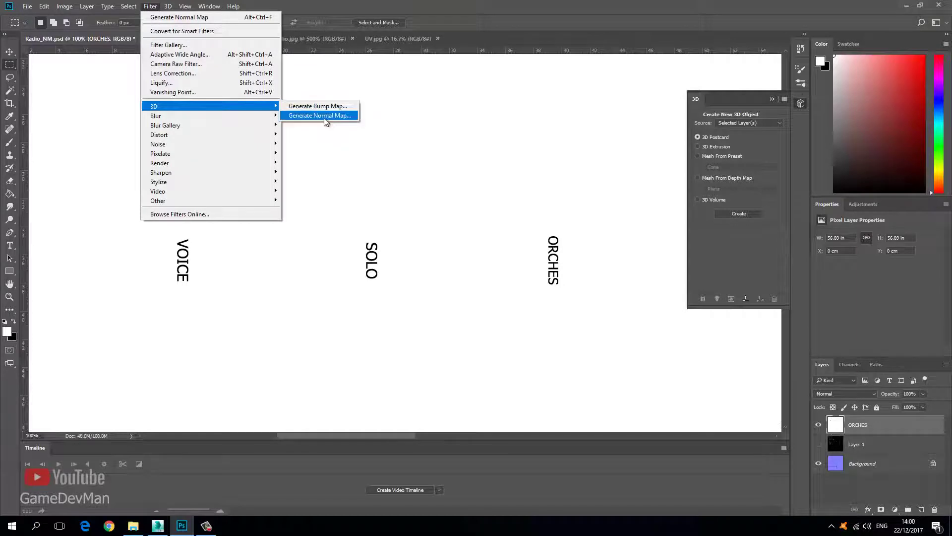
{"action": "left_click", "coordinate": [327, 117]}
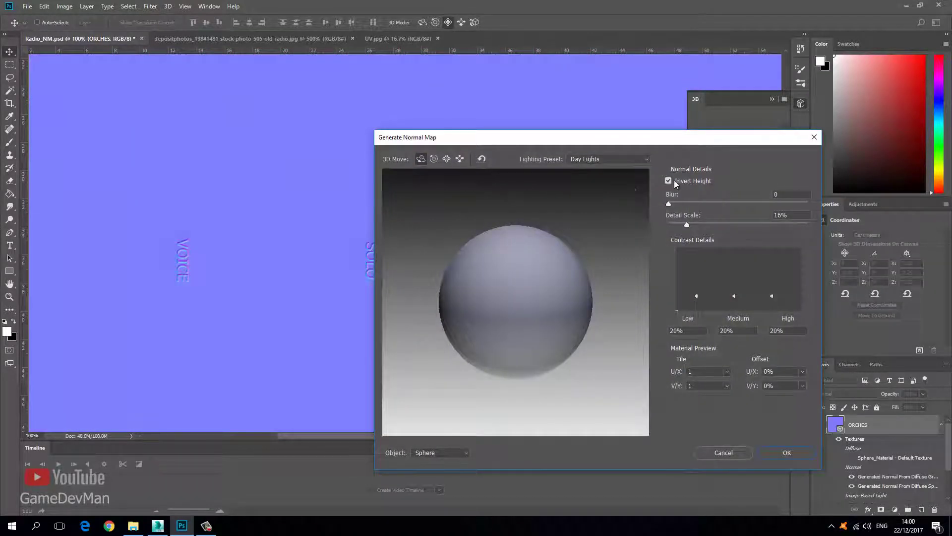
{"action": "left_click", "coordinate": [674, 180]}
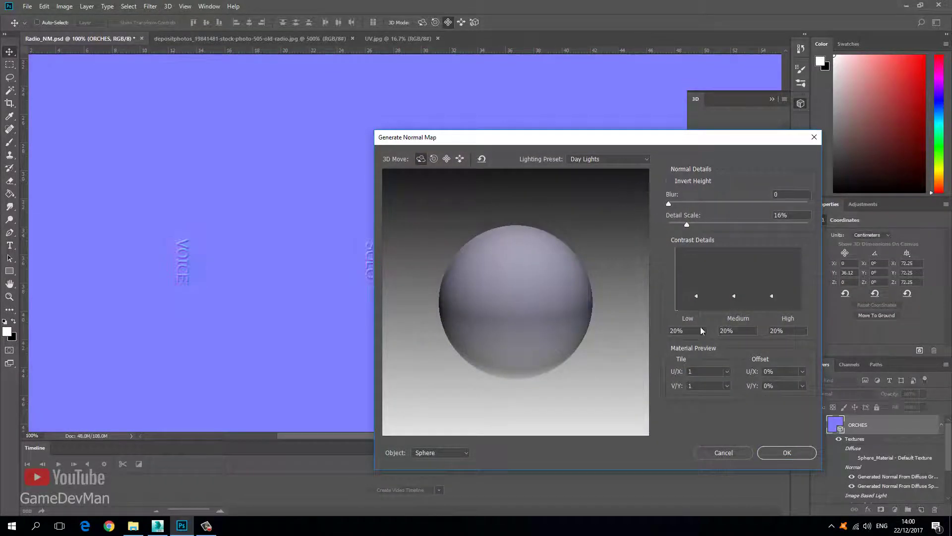
{"action": "left_click", "coordinate": [769, 453]}
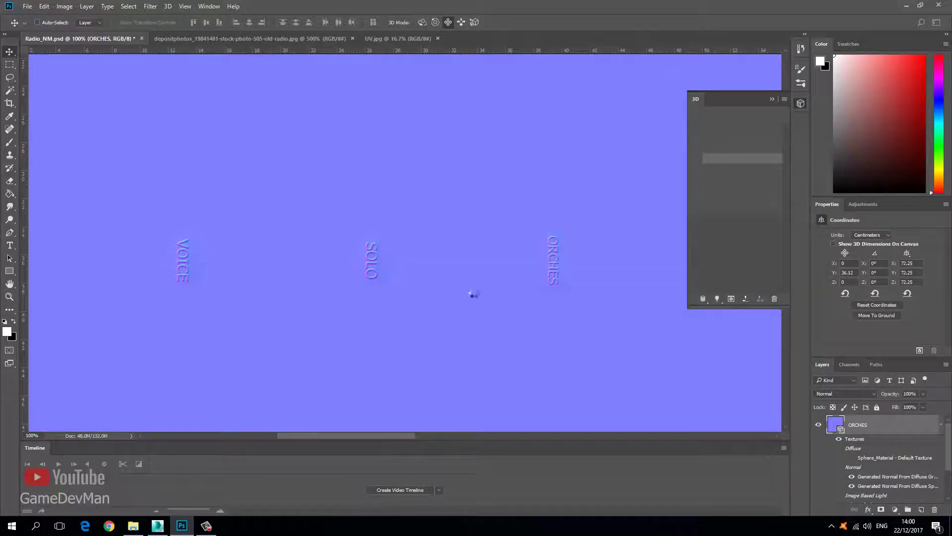
Step: Clear the ORCHES layer outside a rectangle enclosing the VOICE, SOLO and ORCHES lettering, and remove the selection
{"action": "left_click", "coordinate": [9, 65]}
{"action": "left_click_drag", "start_coordinate": [168, 230], "coordinate": [568, 291]}
{"action": "left_click", "coordinate": [128, 7]}
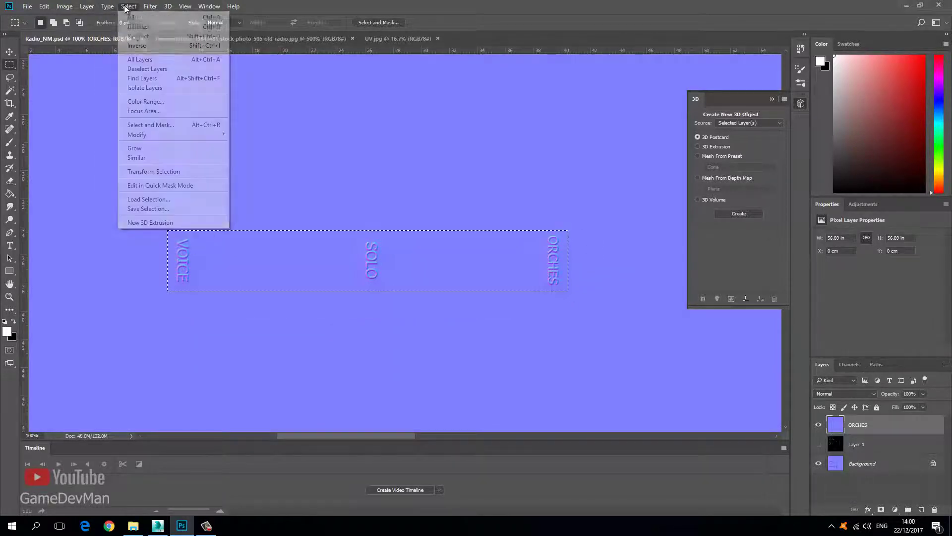
{"action": "left_click", "coordinate": [144, 45]}
{"action": "key", "text": "Delete"}
{"action": "key", "text": "ctrl+d"}
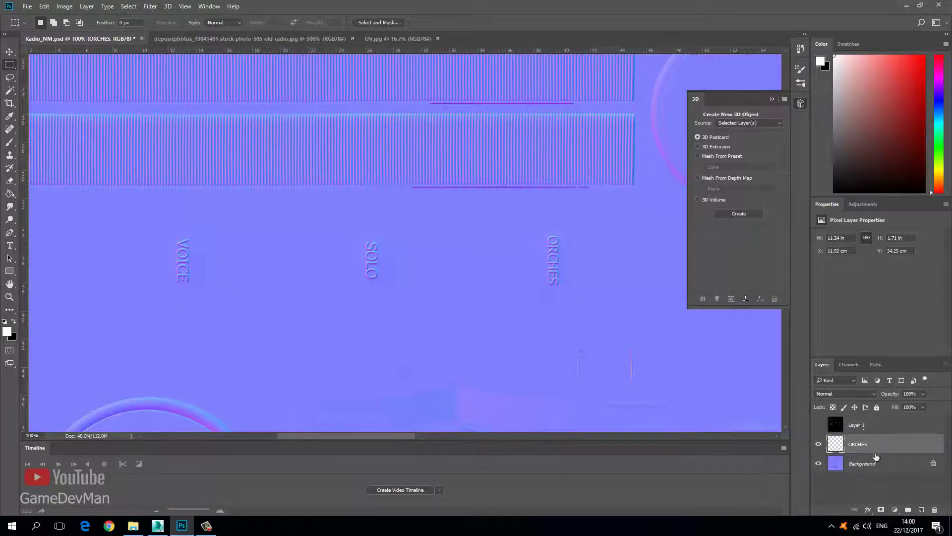
Step: Merge the ORCHES lettering layer with the Background normal map layer
{"action": "left_click", "coordinate": [860, 463], "text": "shift"}
{"action": "right_click", "coordinate": [861, 464]}
{"action": "left_click", "coordinate": [859, 408]}
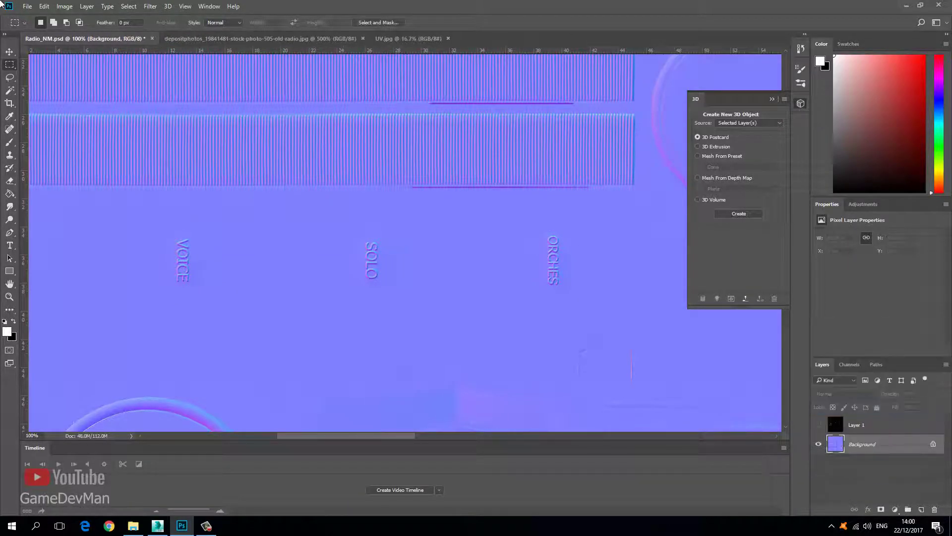
Step: Save the merged normal map as a 24 bits/pixel Targa, overwriting Radio_NM.tga in the Textures folder
{"action": "left_click", "coordinate": [27, 6]}
{"action": "left_click", "coordinate": [62, 116]}
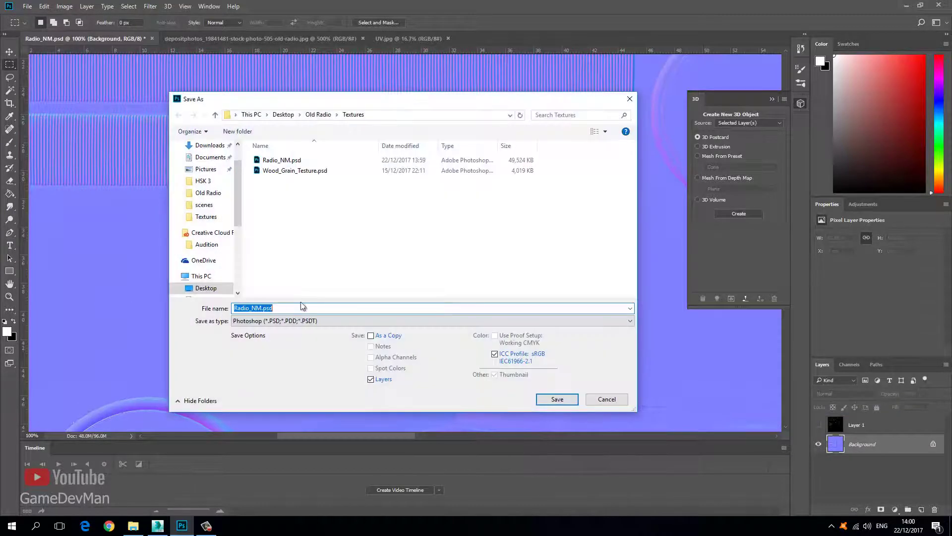
{"action": "left_click", "coordinate": [295, 321]}
{"action": "left_click", "coordinate": [242, 479]}
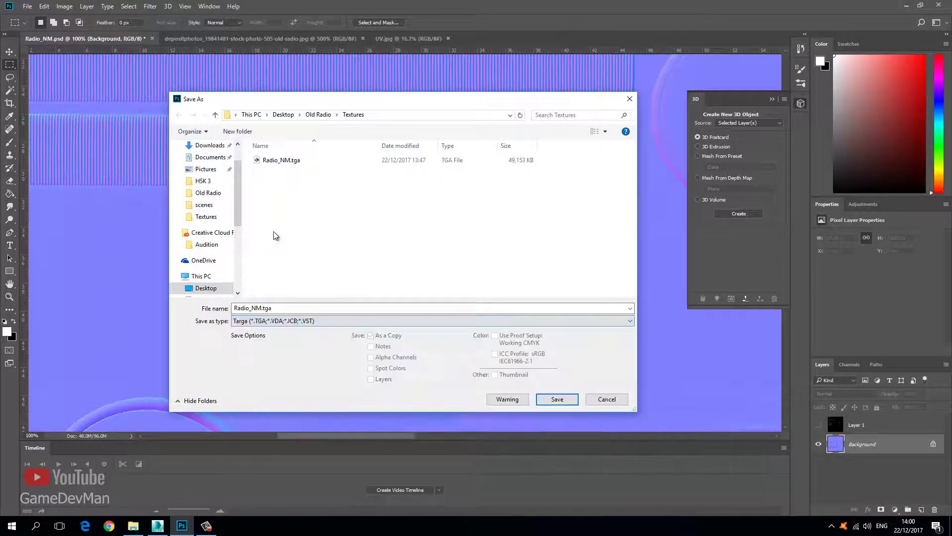
{"action": "left_click", "coordinate": [283, 321]}
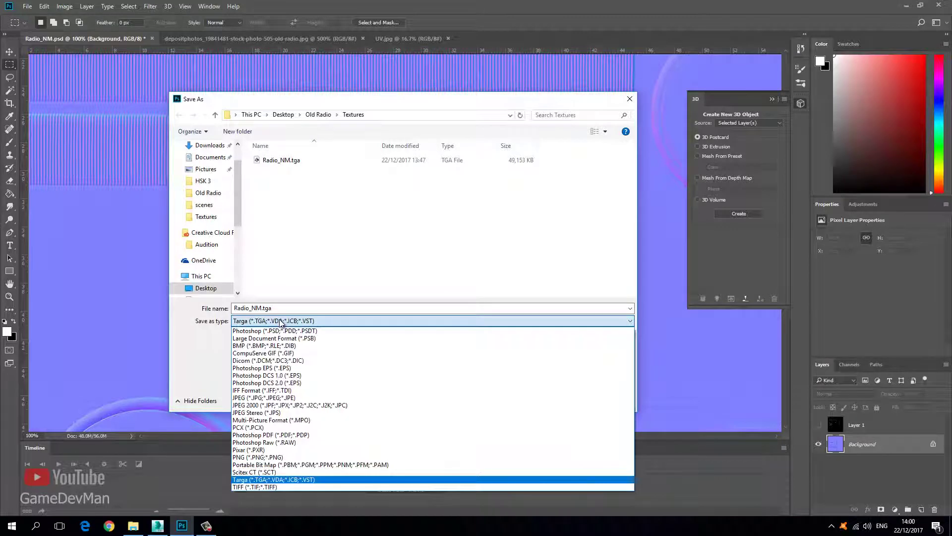
{"action": "left_click", "coordinate": [281, 322]}
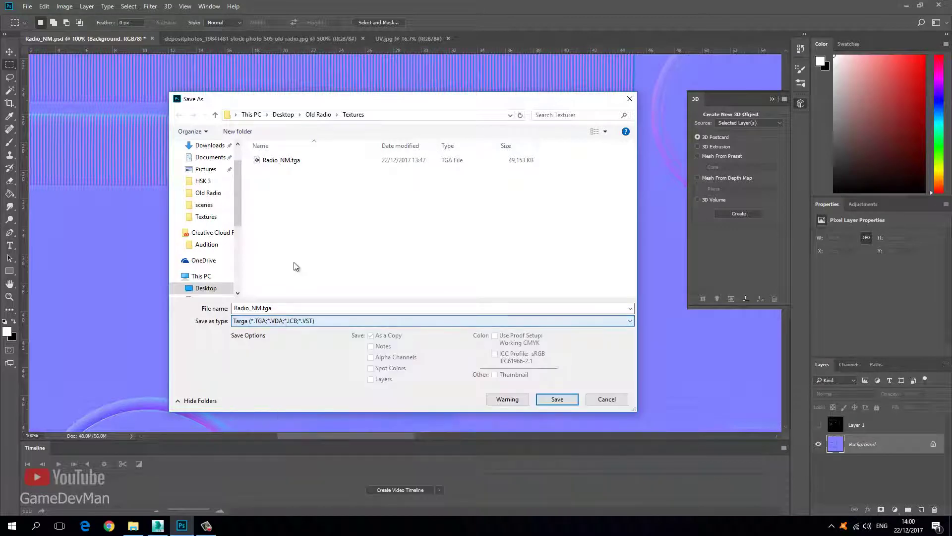
{"action": "double_click", "coordinate": [279, 161]}
{"action": "left_click", "coordinate": [498, 263]}
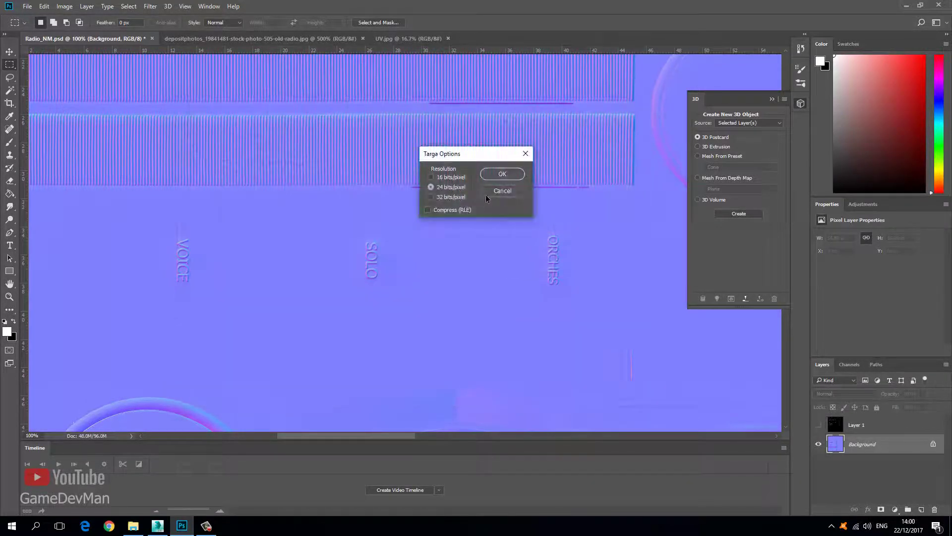
{"action": "left_click", "coordinate": [501, 173]}
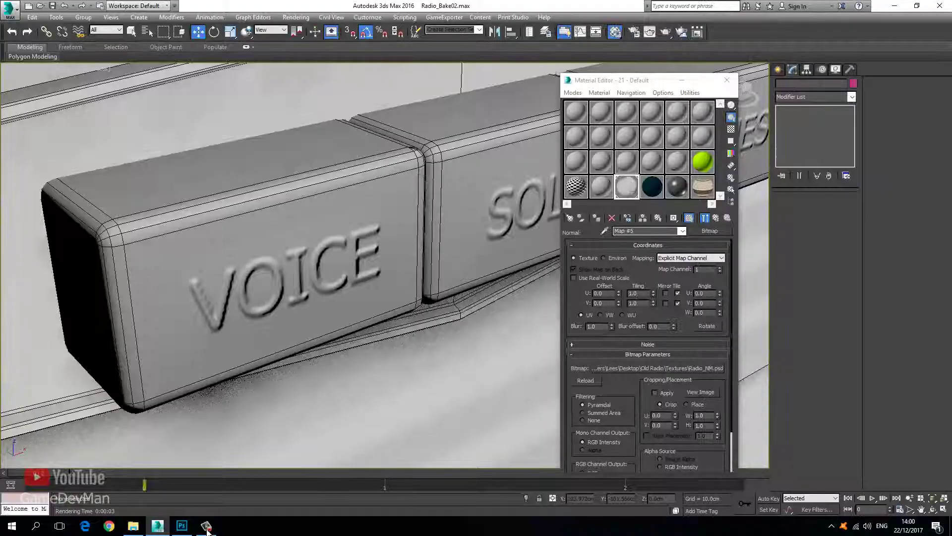
Step: Switch to 3ds Max, replace the normal map's bitmap with Radio_NM.tga, and inspect the lettering on the three buttons
{"action": "left_click", "coordinate": [618, 368]}
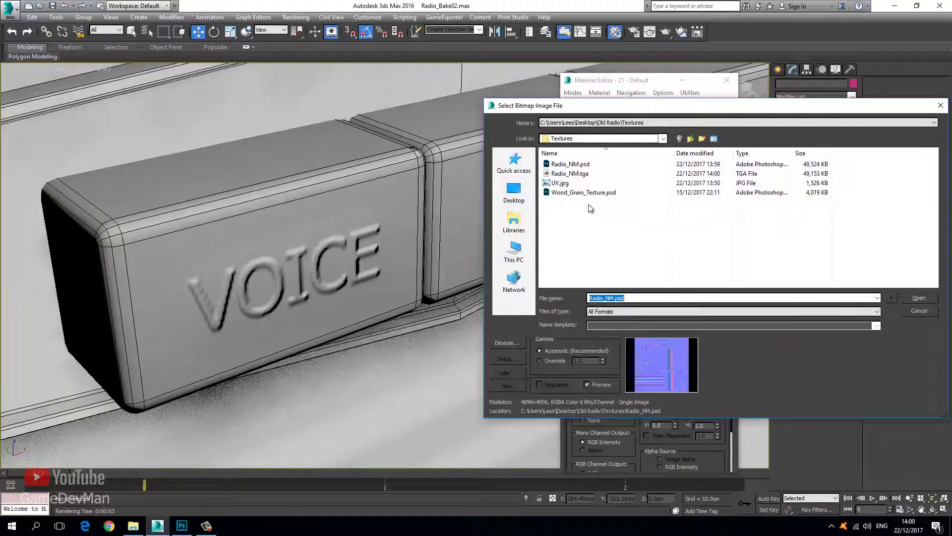
{"action": "double_click", "coordinate": [569, 174]}
{"action": "middle_click_drag", "start_coordinate": [402, 242], "coordinate": [364, 249]}
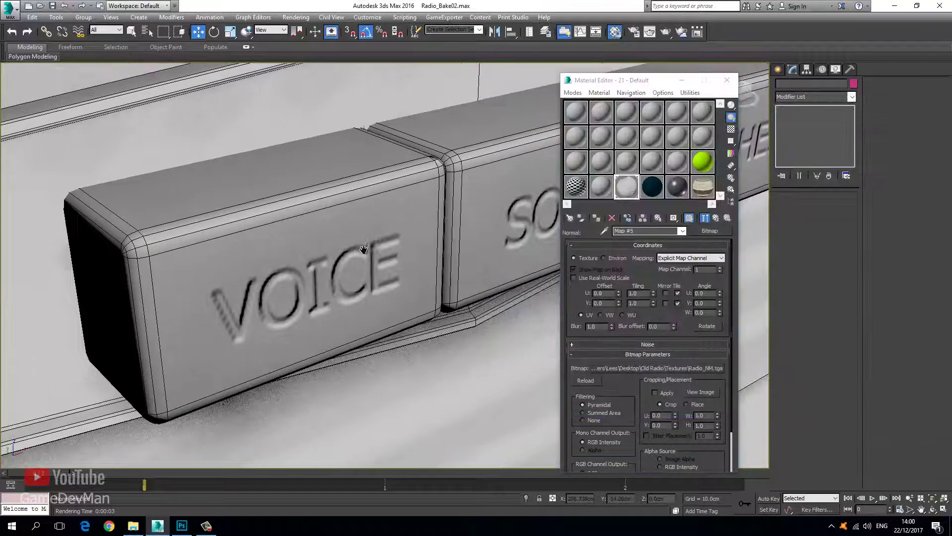
{"action": "scroll", "coordinate": [364, 249], "scroll_direction": "down", "scroll_amount": 4}
{"action": "middle_click_drag", "start_coordinate": [461, 265], "coordinate": [365, 278]}
{"action": "scroll", "coordinate": [365, 279], "scroll_direction": "down", "scroll_amount": 7}
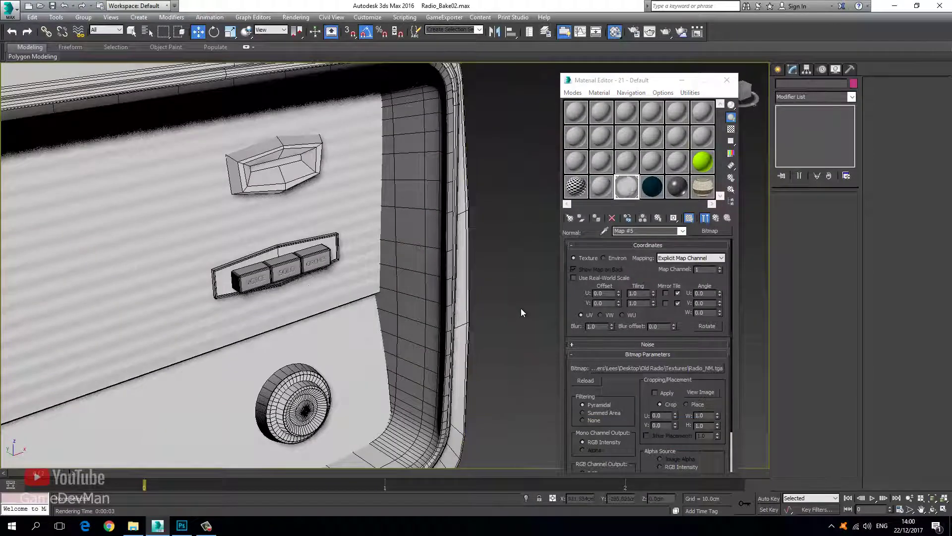
{"action": "scroll", "coordinate": [293, 289], "scroll_direction": "up", "scroll_amount": 5}
{"action": "middle_click_drag", "start_coordinate": [202, 283], "coordinate": [239, 286]}
{"action": "scroll", "coordinate": [256, 286], "scroll_direction": "down", "scroll_amount": 3}
{"action": "scroll", "coordinate": [242, 282], "scroll_direction": "up", "scroll_amount": 5}
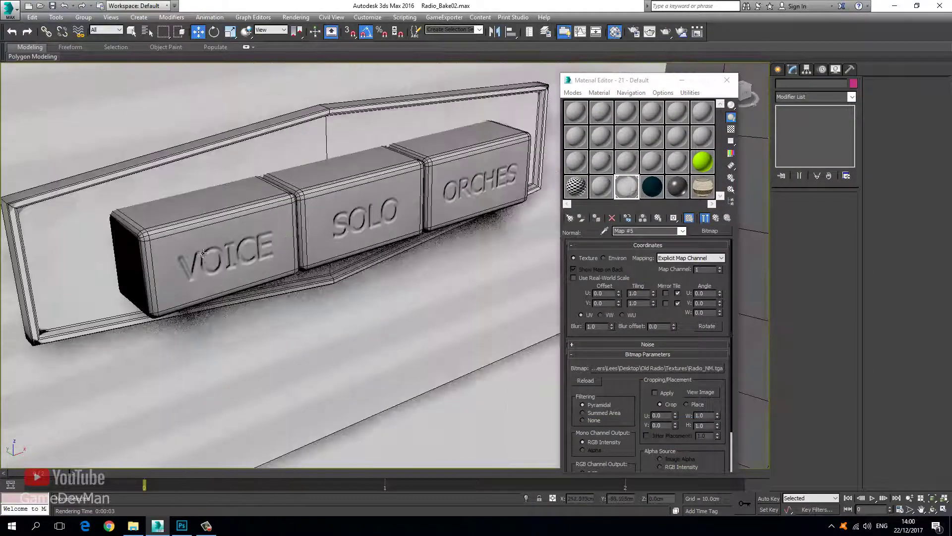
Step: View the whole radio from its front corner with edged faces turned off
{"action": "scroll", "coordinate": [218, 255], "scroll_direction": "down", "scroll_amount": 5}
{"action": "middle_click_drag", "start_coordinate": [271, 436], "coordinate": [401, 259]}
{"action": "scroll", "coordinate": [247, 269], "scroll_direction": "down", "scroll_amount": 6}
{"action": "middle_click_drag", "start_coordinate": [261, 291], "coordinate": [298, 341]}
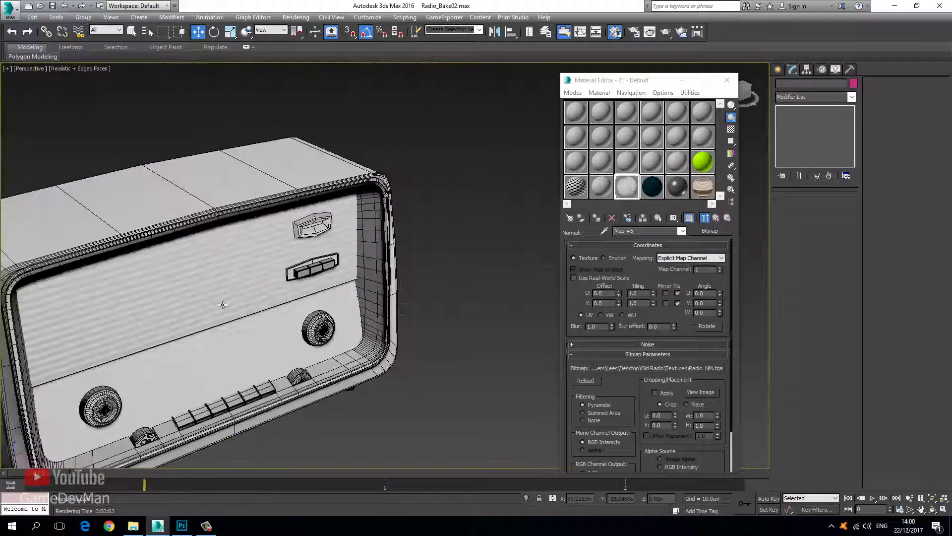
{"action": "middle_click_drag", "start_coordinate": [222, 304], "coordinate": [228, 430], "text": "alt"}
{"action": "key", "text": "F4"}
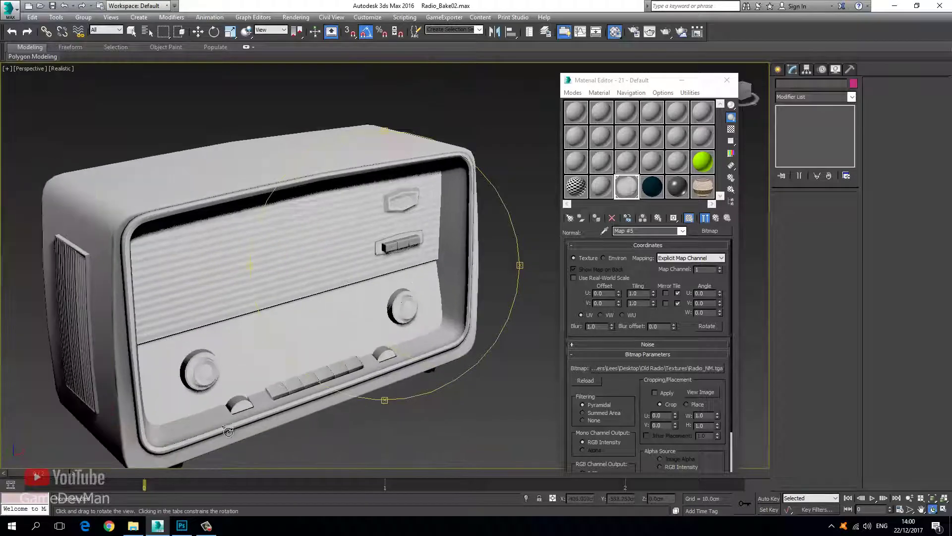
Step: Switch to Photoshop and examine the push buttons, knobs and tuning dial lettering in the old radio reference photo
{"action": "left_click", "coordinate": [176, 521]}
{"action": "left_click", "coordinate": [427, 40]}
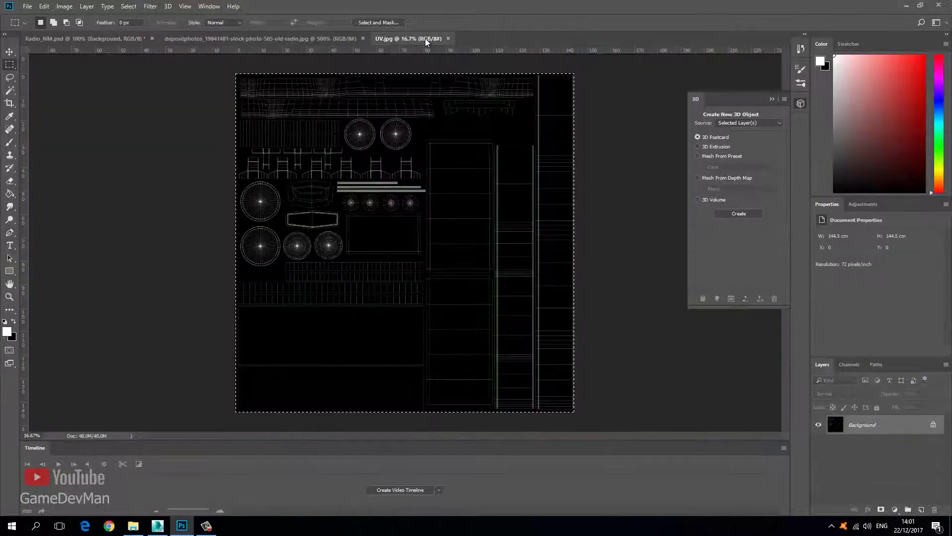
{"action": "left_click", "coordinate": [311, 39]}
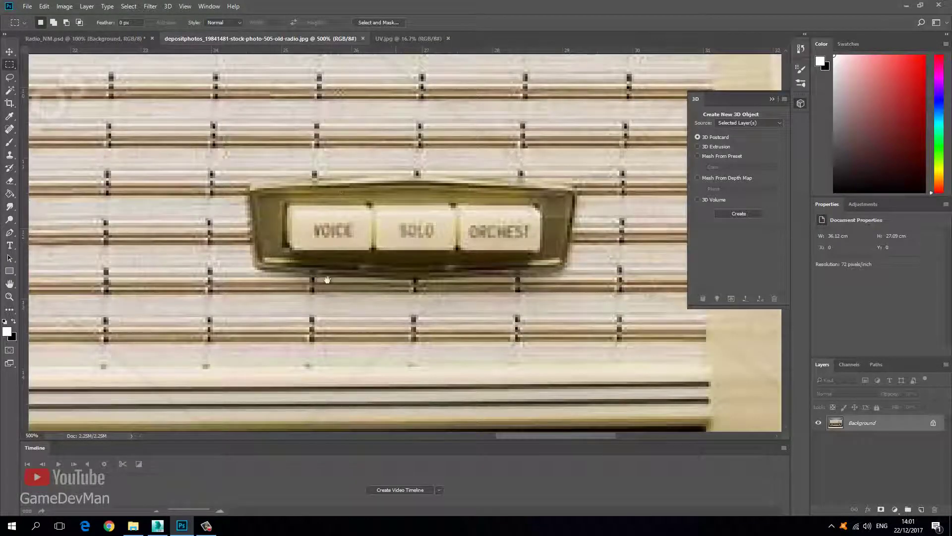
{"action": "left_click_drag", "start_coordinate": [327, 279], "coordinate": [279, 215]}
{"action": "left_click_drag", "start_coordinate": [293, 249], "coordinate": [416, 218]}
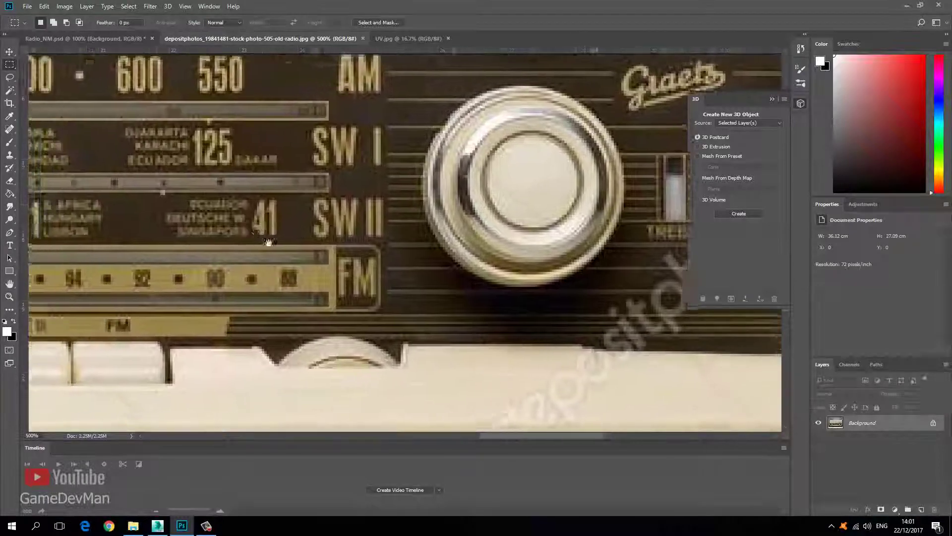
{"action": "left_click_drag", "start_coordinate": [268, 242], "coordinate": [510, 245]}
{"action": "left_click_drag", "start_coordinate": [274, 279], "coordinate": [445, 283]}
{"action": "left_click_drag", "start_coordinate": [344, 283], "coordinate": [465, 296]}
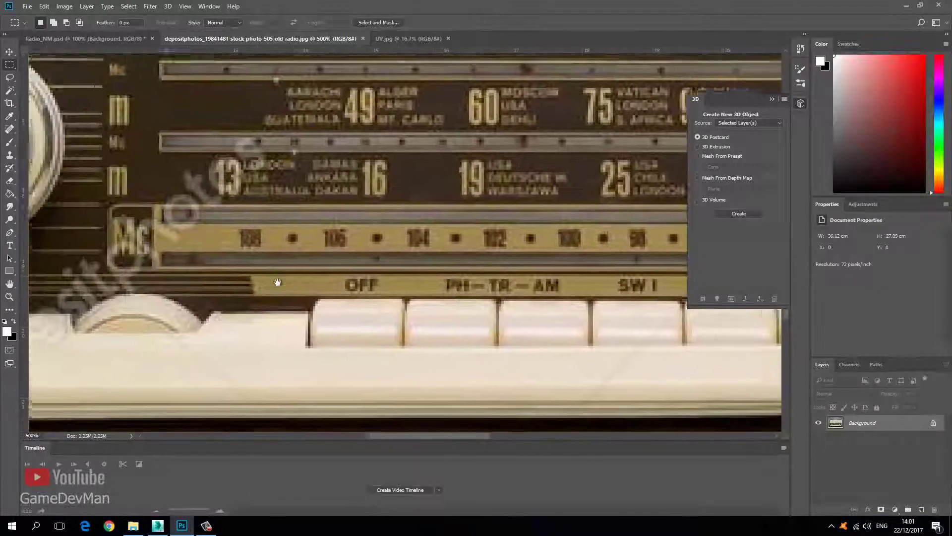
{"action": "left_click_drag", "start_coordinate": [277, 282], "coordinate": [365, 290]}
Step: Examine the speaker grille and its hexagonal badge in the reference photo, ending with a view of the whole radio
{"action": "left_click_drag", "start_coordinate": [165, 210], "coordinate": [389, 344]}
{"action": "left_click_drag", "start_coordinate": [264, 228], "coordinate": [290, 334]}
{"action": "left_click_drag", "start_coordinate": [221, 121], "coordinate": [306, 291]}
{"action": "left_click_drag", "start_coordinate": [212, 143], "coordinate": [228, 317]}
{"action": "left_click_drag", "start_coordinate": [342, 119], "coordinate": [232, 301]}
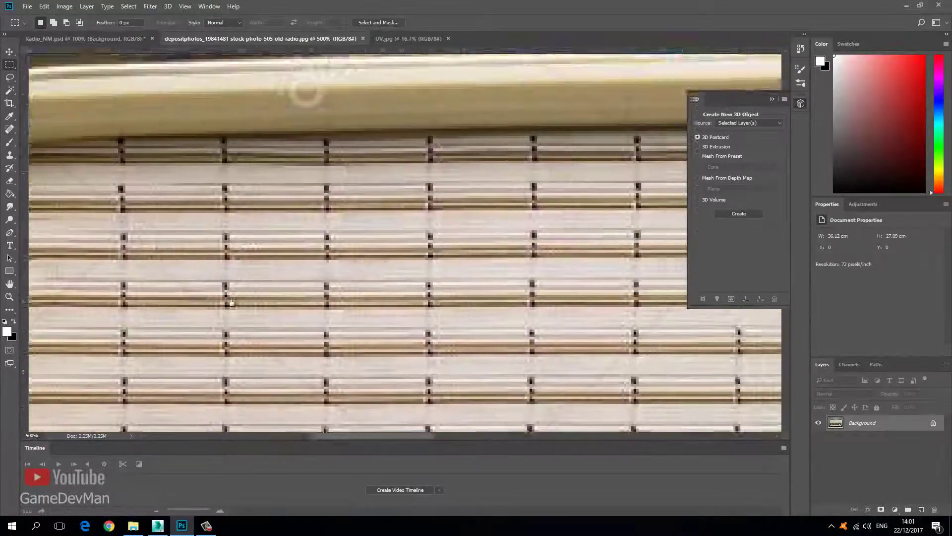
{"action": "left_click_drag", "start_coordinate": [268, 153], "coordinate": [196, 270]}
{"action": "left_click_drag", "start_coordinate": [408, 157], "coordinate": [168, 216]}
{"action": "left_click_drag", "start_coordinate": [548, 330], "coordinate": [166, 228]}
{"action": "left_click_drag", "start_coordinate": [677, 275], "coordinate": [157, 160]}
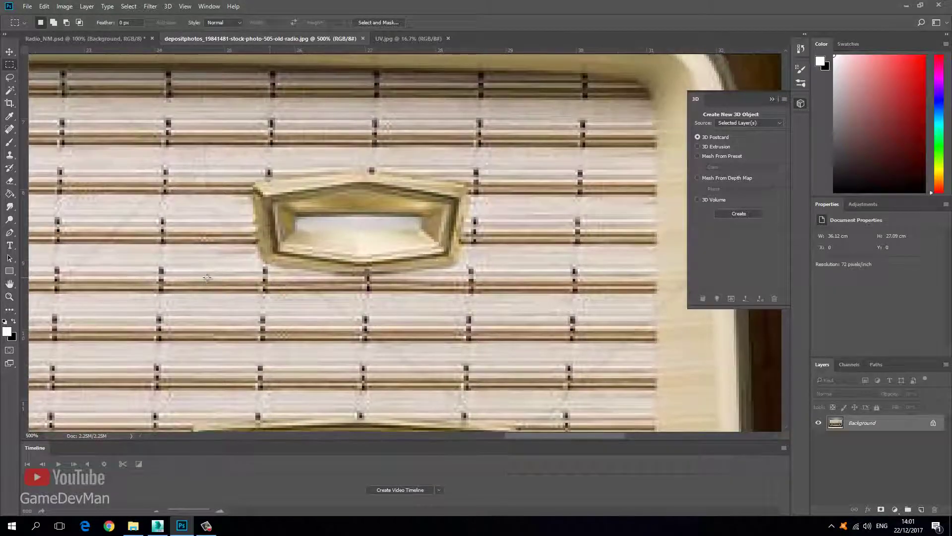
{"action": "left_click_drag", "start_coordinate": [197, 111], "coordinate": [300, 234]}
{"action": "scroll", "coordinate": [300, 234], "scroll_direction": "down", "scroll_amount": 5, "text": "alt"}
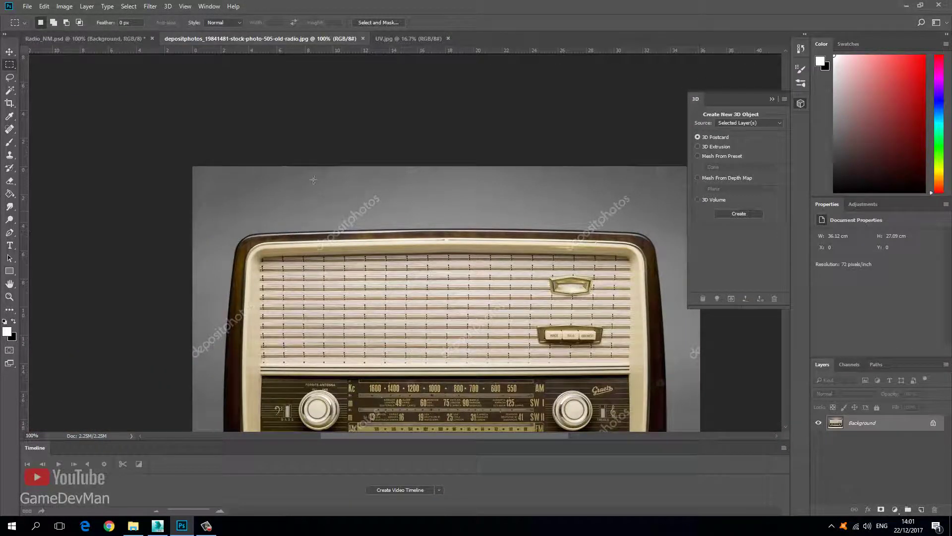
{"action": "left_click_drag", "start_coordinate": [428, 298], "coordinate": [392, 180]}
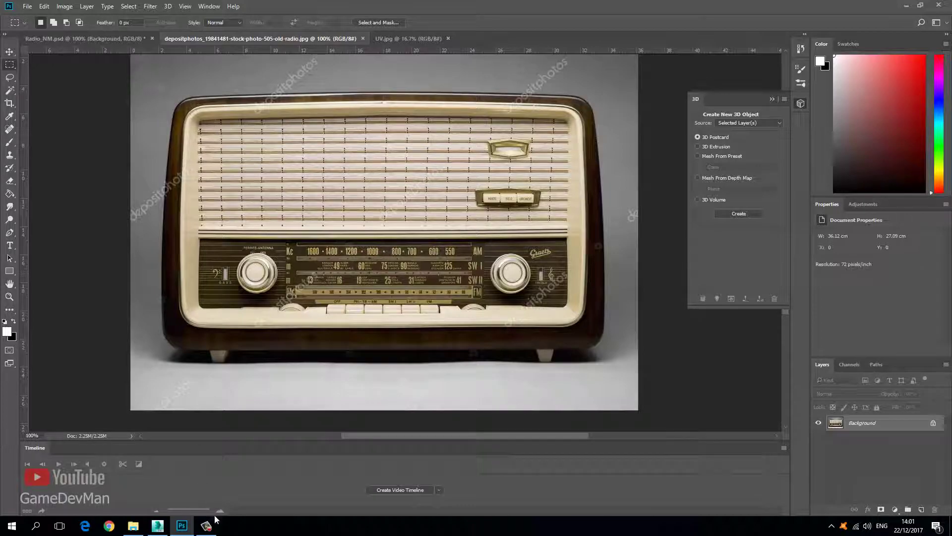
Step: Switch back to 3ds Max, turn edged faces on, and examine the radio's grille, buttons and knobs from several angles
{"action": "left_click", "coordinate": [157, 525]}
{"action": "left_click_drag", "start_coordinate": [292, 278], "coordinate": [367, 263]}
{"action": "key", "text": "F4"}
{"action": "scroll", "coordinate": [365, 263], "scroll_direction": "up", "scroll_amount": 5}
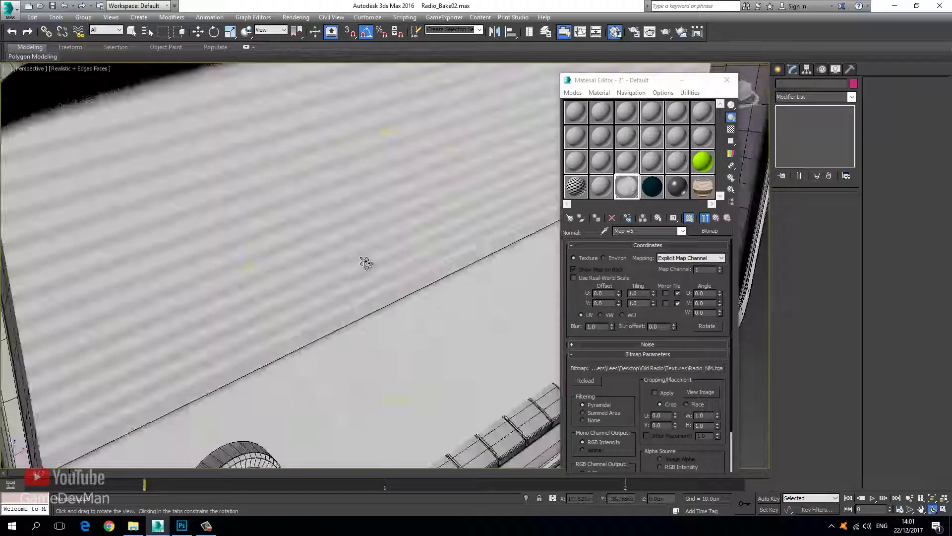
{"action": "scroll", "coordinate": [347, 248], "scroll_direction": "down", "scroll_amount": 4}
{"action": "middle_click_drag", "start_coordinate": [325, 255], "coordinate": [369, 243]}
{"action": "left_click_drag", "start_coordinate": [368, 243], "coordinate": [279, 241]}
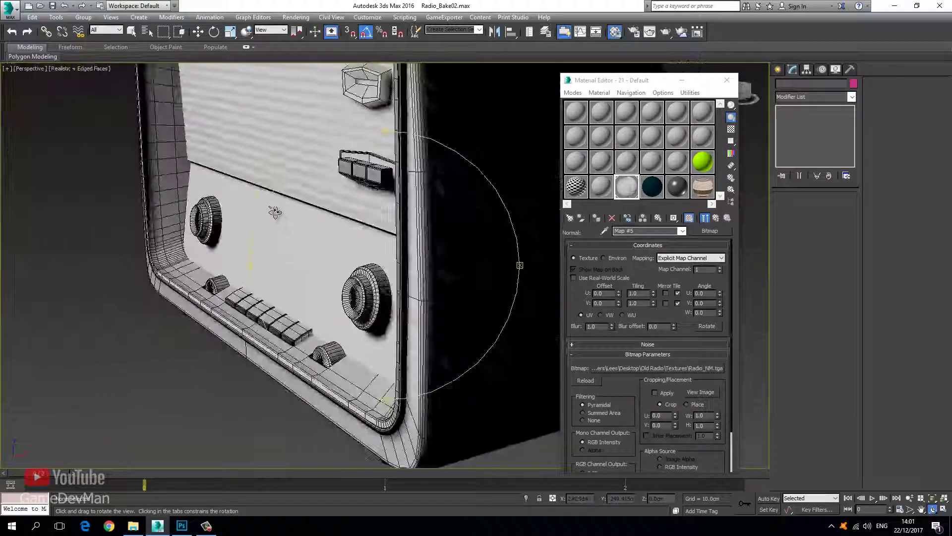
{"action": "middle_click_drag", "start_coordinate": [274, 213], "coordinate": [355, 280]}
{"action": "scroll", "coordinate": [298, 228], "scroll_direction": "up", "scroll_amount": 5}
{"action": "scroll", "coordinate": [346, 210], "scroll_direction": "down", "scroll_amount": 3}
{"action": "left_click_drag", "start_coordinate": [347, 210], "coordinate": [279, 254]}
{"action": "scroll", "coordinate": [377, 255], "scroll_direction": "down", "scroll_amount": 4}
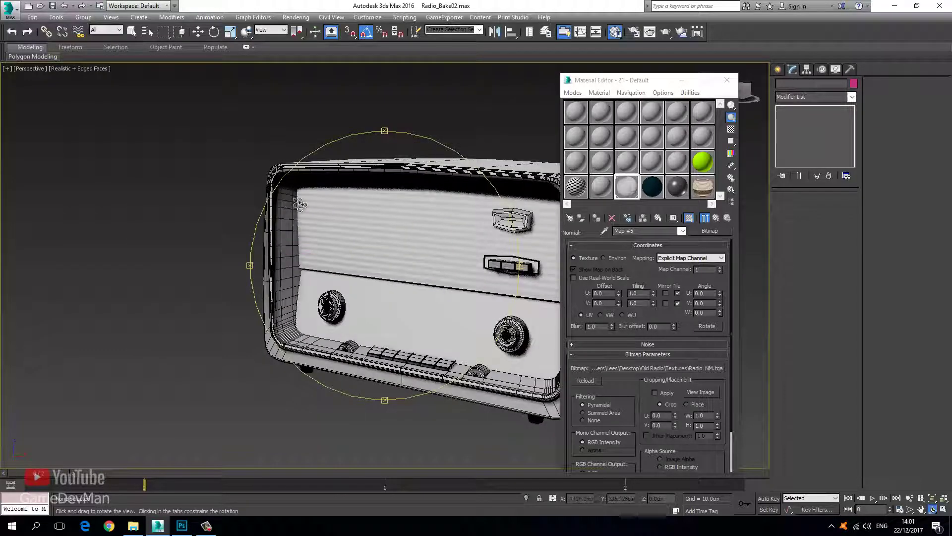
Step: Close the Material Editor and view the whole radio from its front corner
{"action": "left_click", "coordinate": [727, 80]}
{"action": "scroll", "coordinate": [386, 221], "scroll_direction": "down", "scroll_amount": 4}
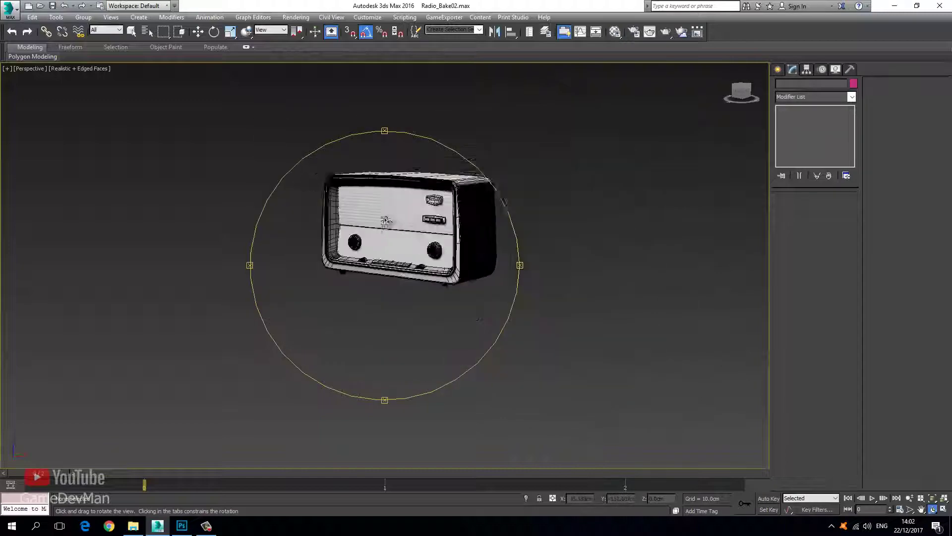
{"action": "scroll", "coordinate": [378, 216], "scroll_direction": "up", "scroll_amount": 4}
{"action": "left_click_drag", "start_coordinate": [355, 231], "coordinate": [446, 264]}
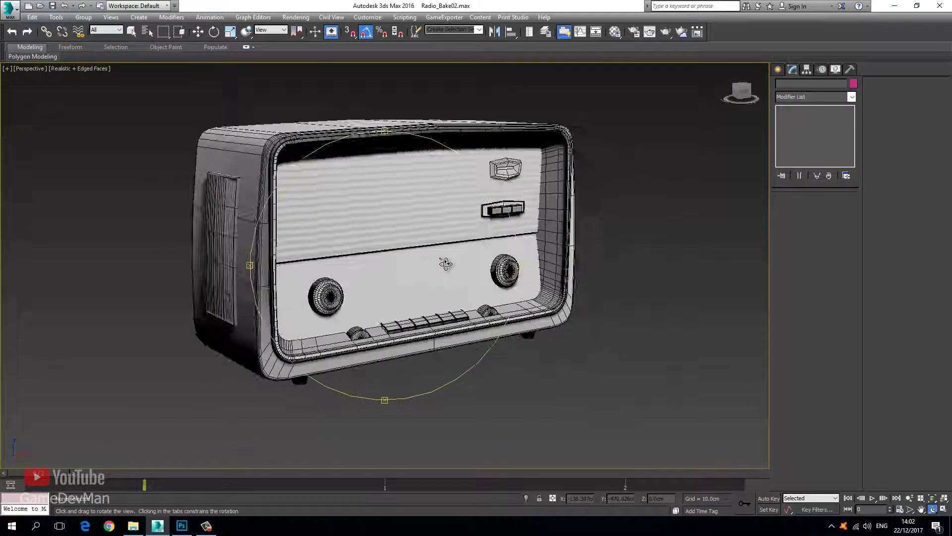